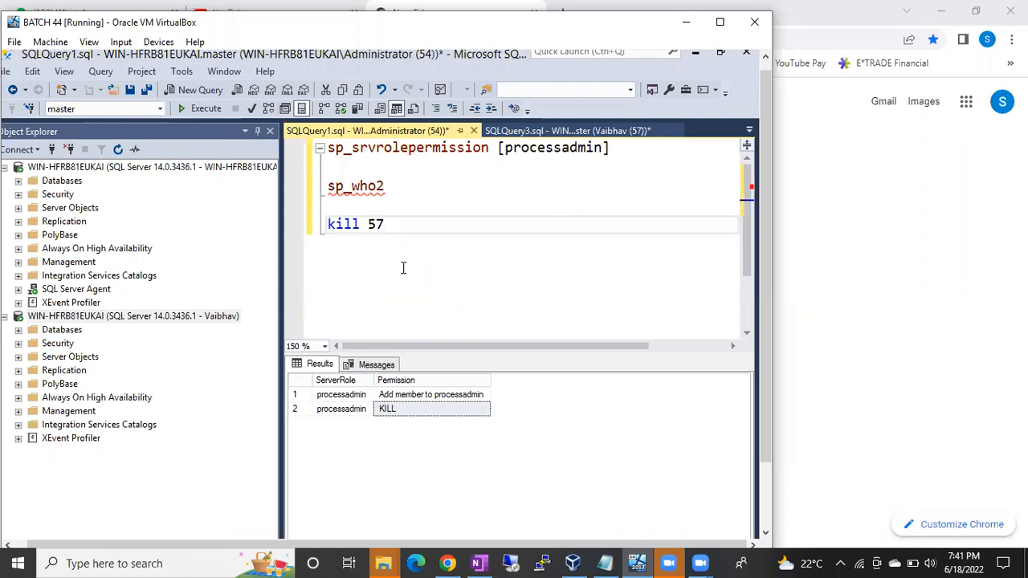
Run sp_who2 in the query window connected with the non-administrator SQL login.
{"action": "left_click", "coordinate": [536, 130]}
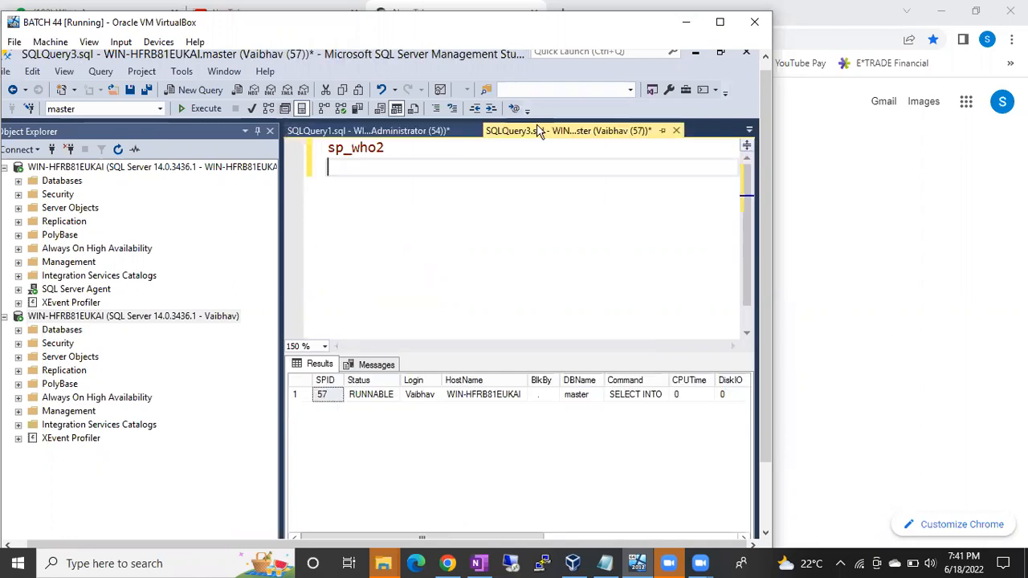
{"action": "left_click", "coordinate": [408, 156]}
{"action": "key", "text": "F5"}
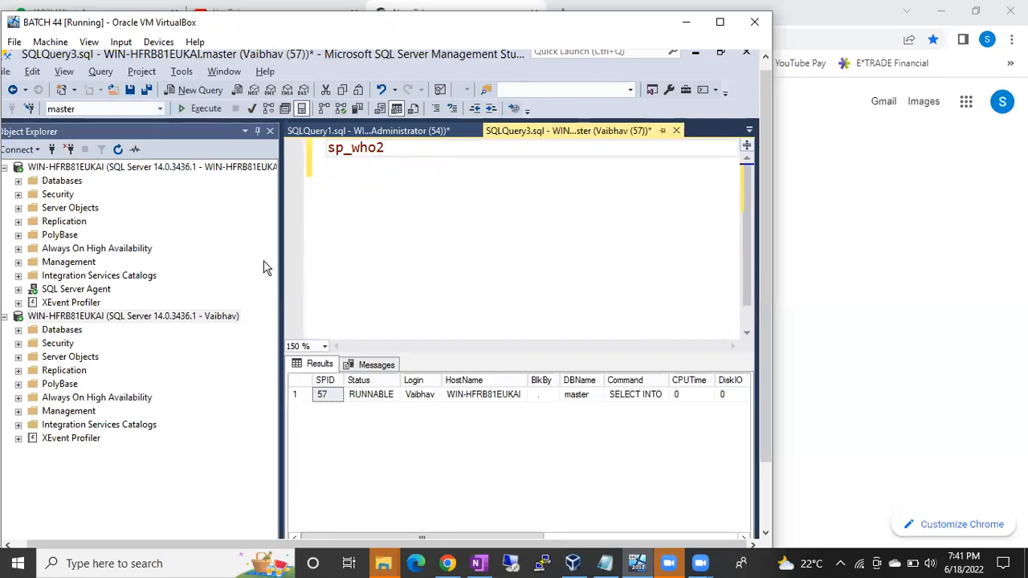
Open the server role settings of the second connection's SQL login from the administrator connection's logins.
{"action": "left_click", "coordinate": [18, 194]}
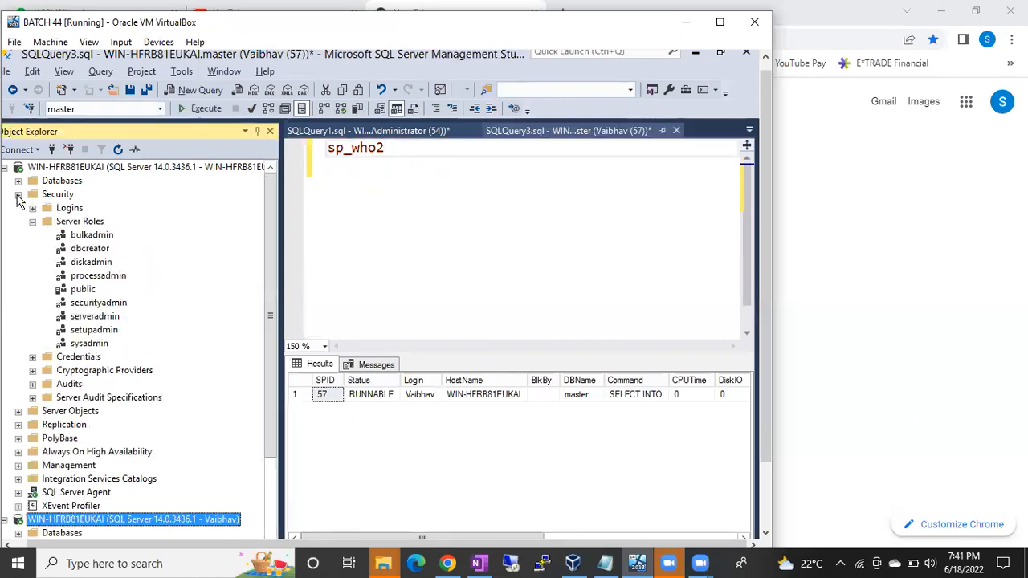
{"action": "left_click", "coordinate": [33, 222]}
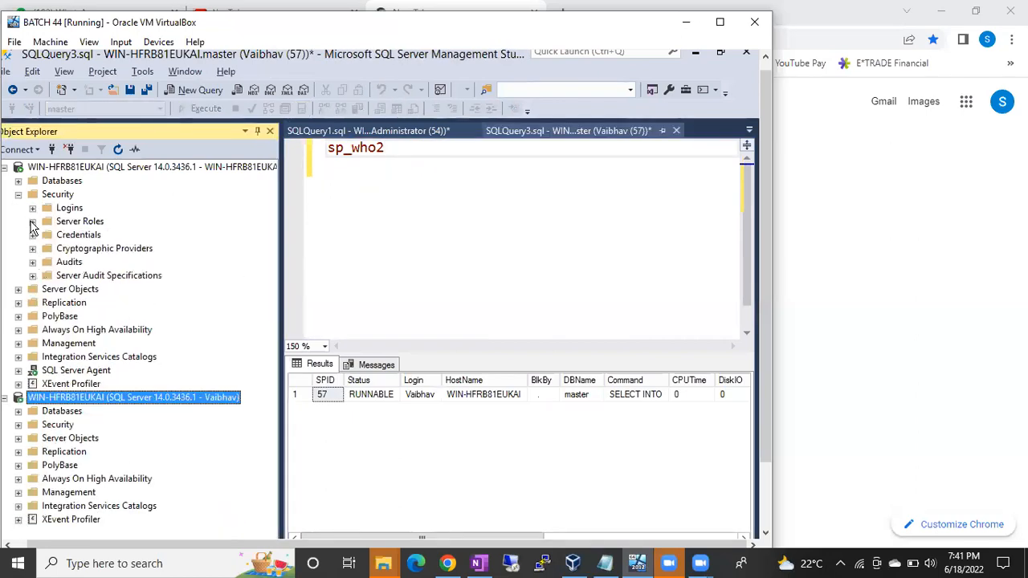
{"action": "left_click", "coordinate": [33, 208]}
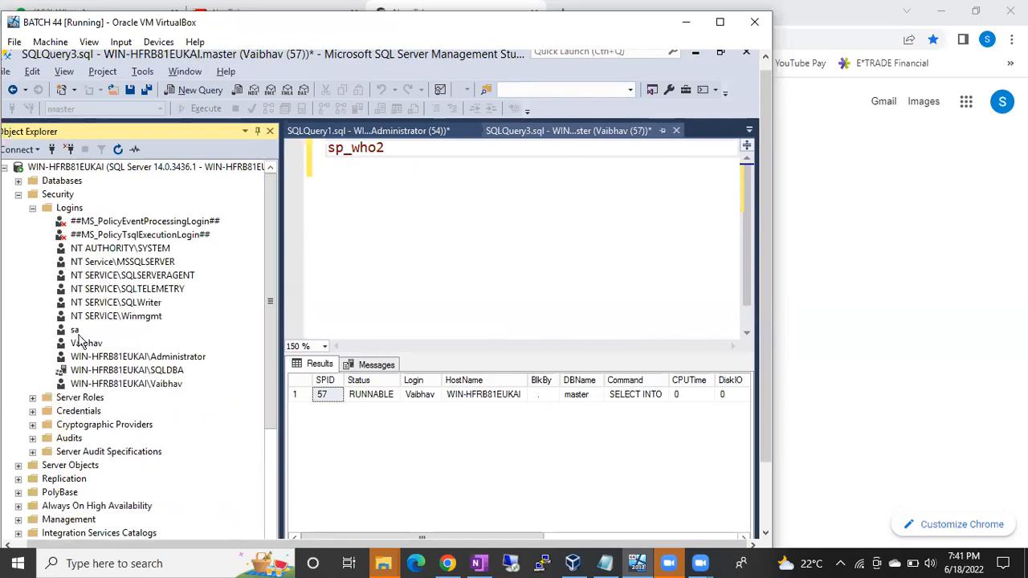
{"action": "double_click", "coordinate": [84, 343]}
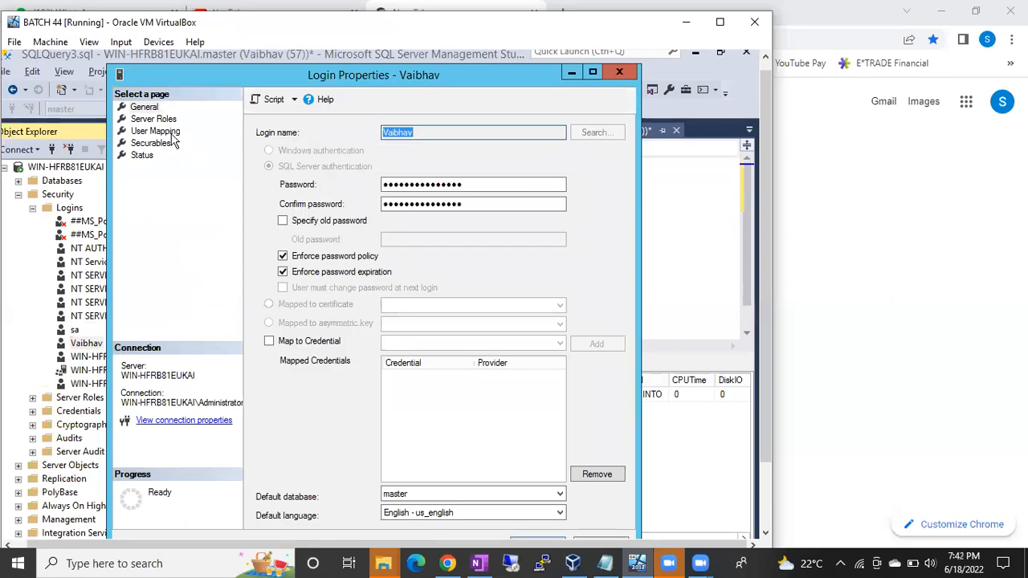
{"action": "left_click", "coordinate": [153, 119]}
{"action": "left_click", "coordinate": [262, 180]}
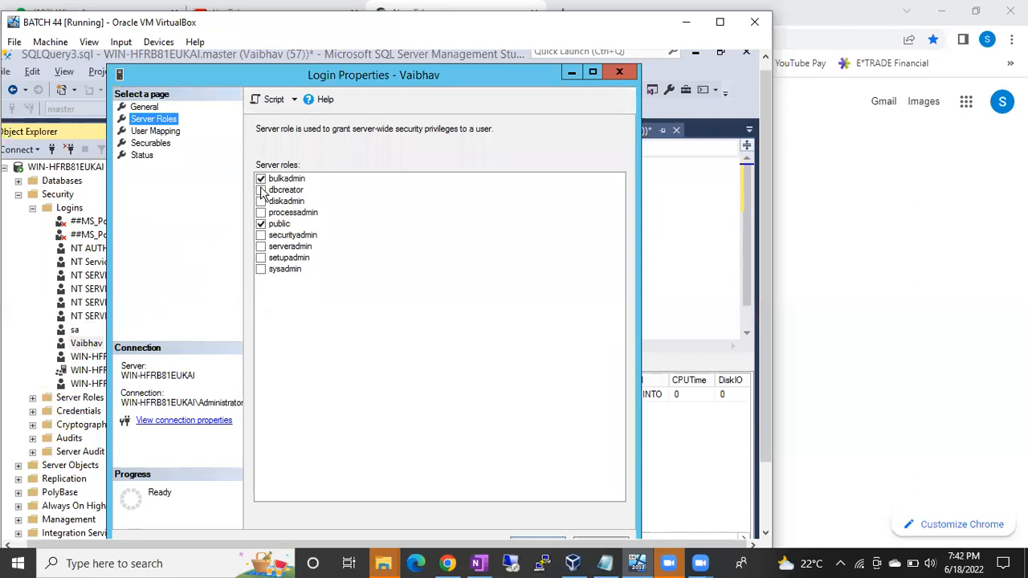
{"action": "left_click", "coordinate": [261, 191]}
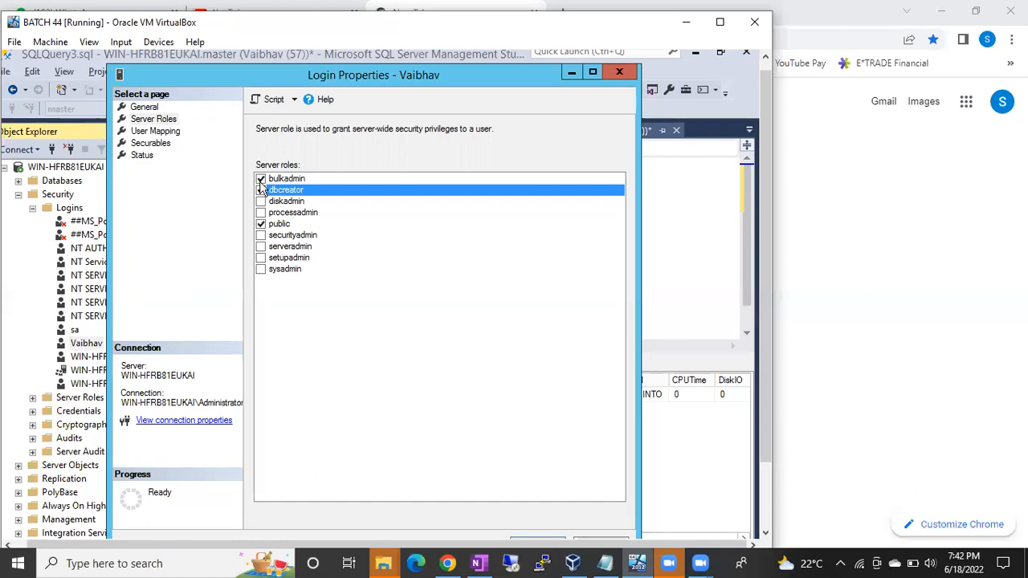
{"action": "left_click", "coordinate": [261, 178]}
{"action": "left_click", "coordinate": [261, 179]}
{"action": "left_click", "coordinate": [261, 191]}
{"action": "left_click", "coordinate": [261, 201]}
{"action": "left_click", "coordinate": [261, 178]}
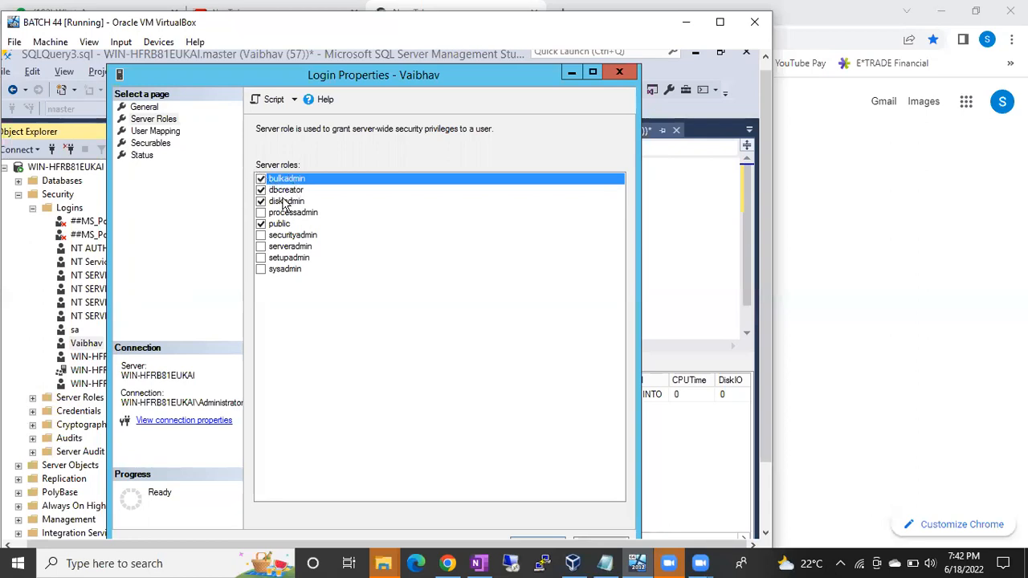
{"action": "left_click", "coordinate": [262, 179]}
{"action": "left_click", "coordinate": [261, 191]}
{"action": "left_click", "coordinate": [262, 201]}
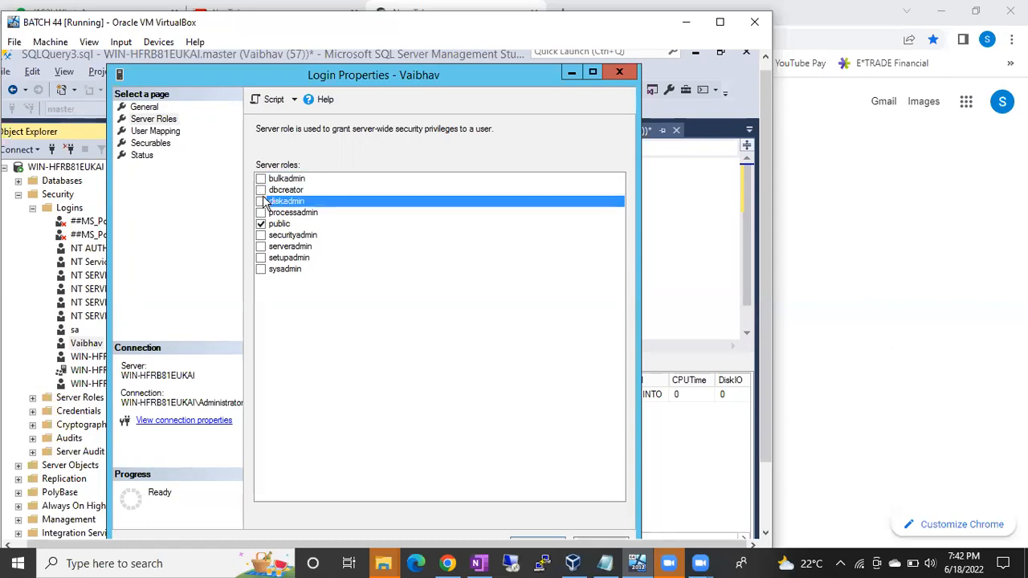
Grant the login the processadmin server role alongside public and save its properties.
{"action": "left_click", "coordinate": [261, 213]}
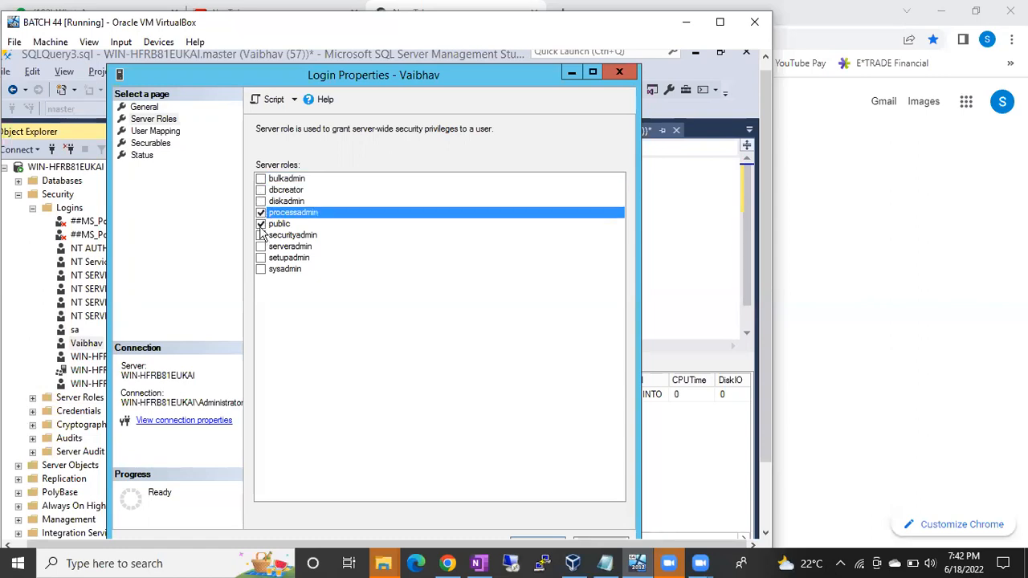
{"action": "left_click", "coordinate": [261, 225]}
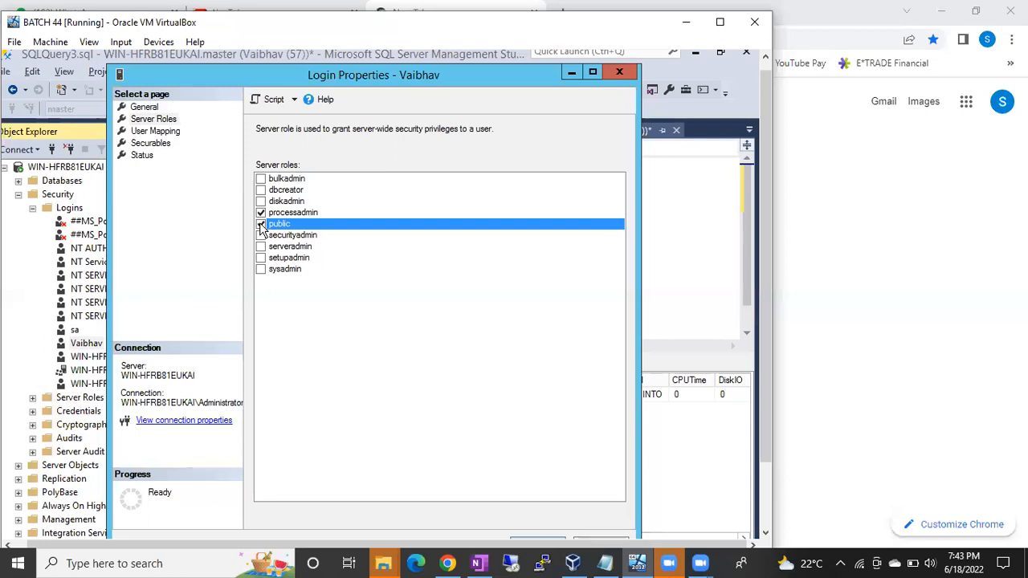
{"action": "left_click", "coordinate": [261, 257]}
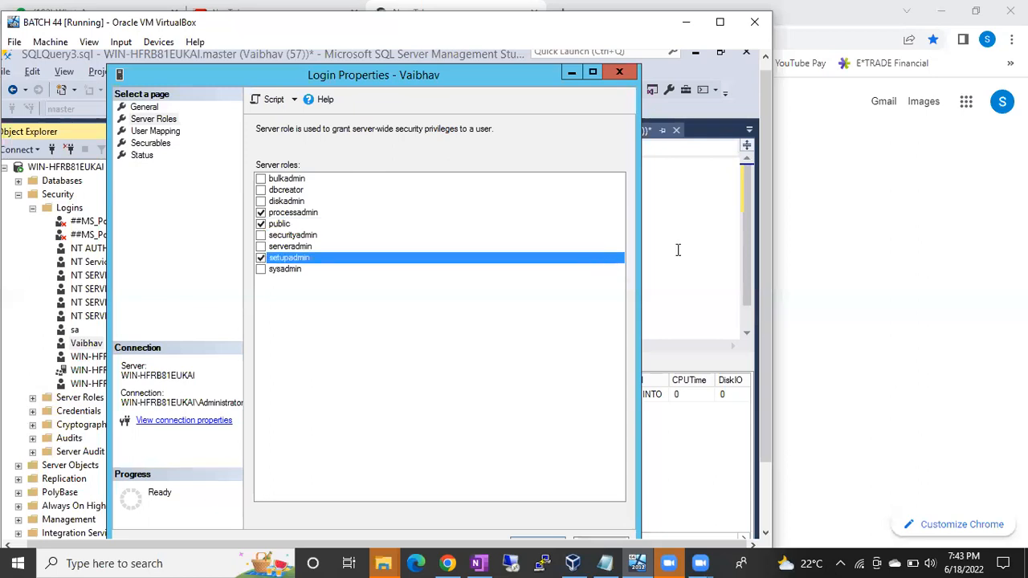
{"action": "left_click", "coordinate": [261, 258]}
{"action": "left_click_drag", "start_coordinate": [766, 222], "coordinate": [764, 316]}
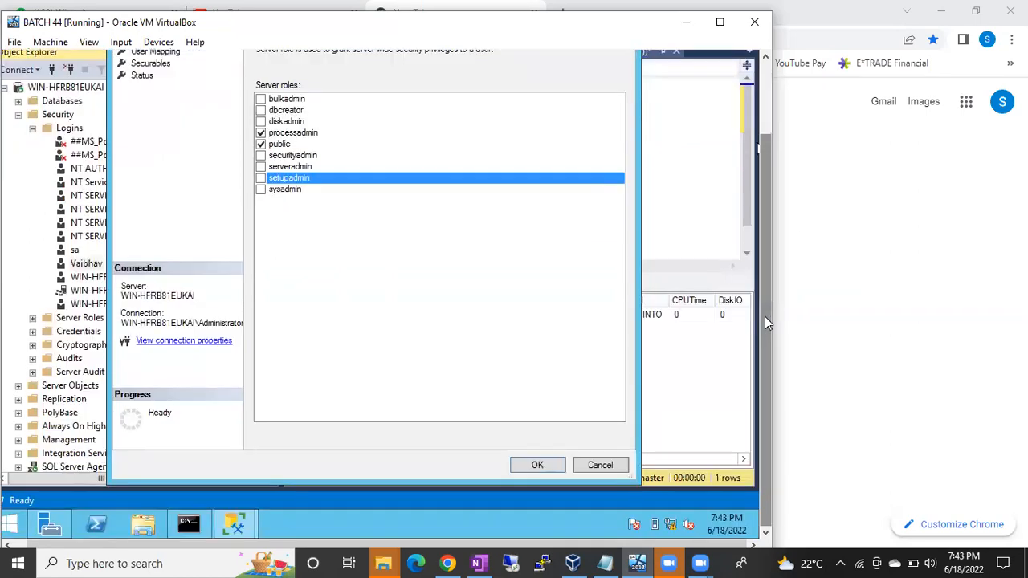
{"action": "left_click", "coordinate": [543, 466]}
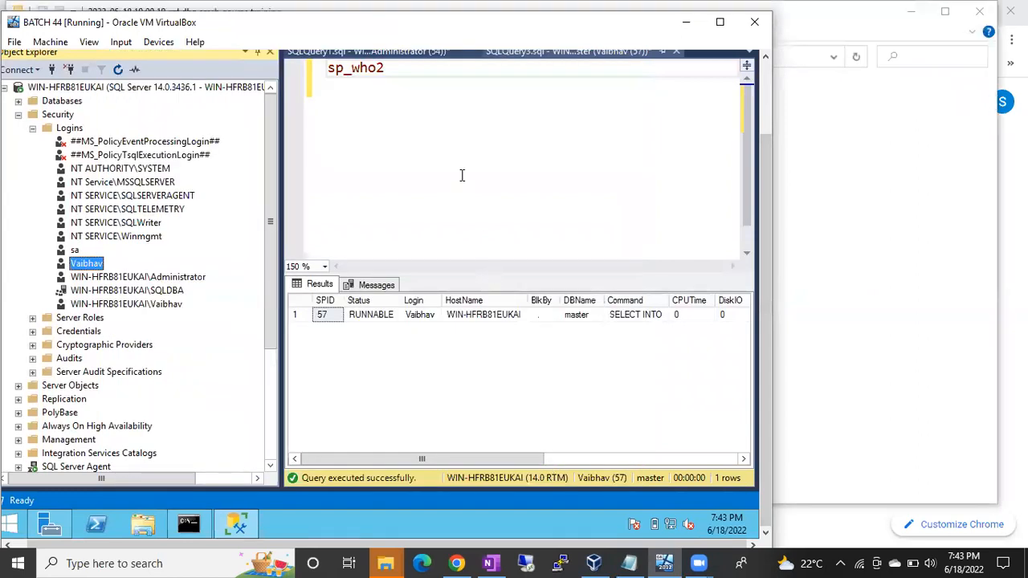
Rerun sp_who2 under the non-administrator login and examine the sessions at the end of the list.
{"action": "left_click", "coordinate": [461, 167]}
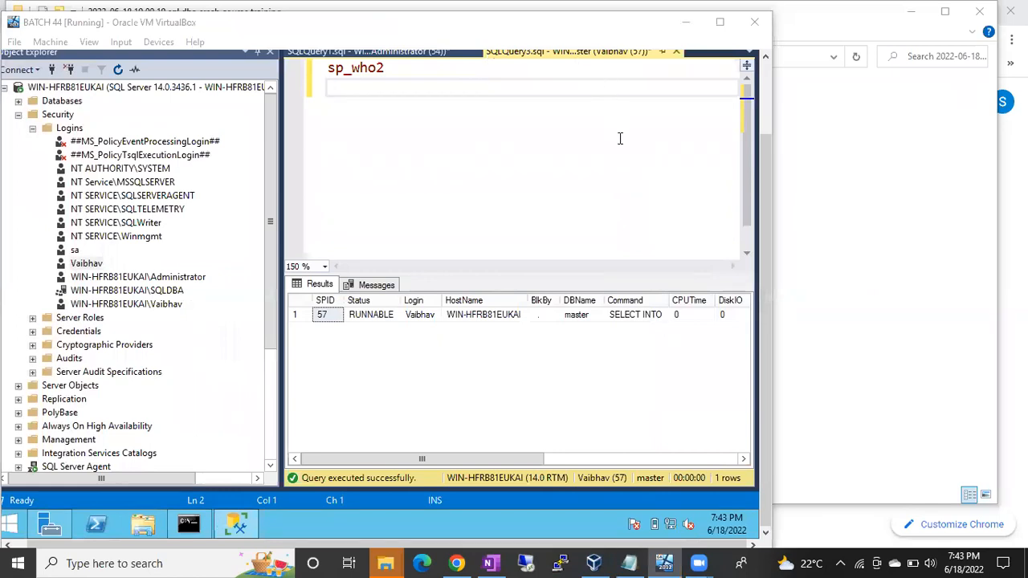
{"action": "left_click", "coordinate": [397, 152]}
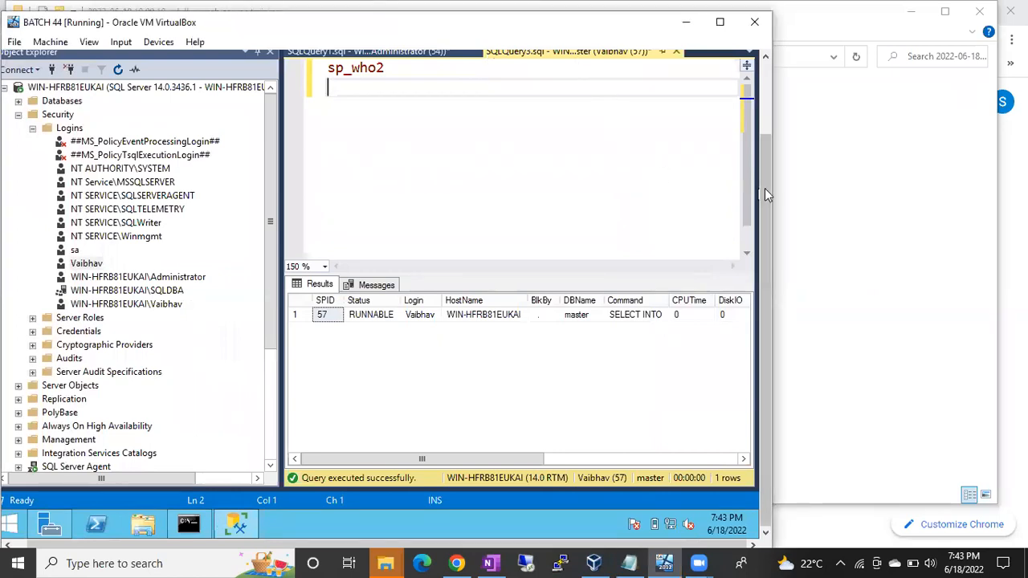
{"action": "scroll", "coordinate": [768, 194], "scroll_direction": "up", "scroll_amount": 3}
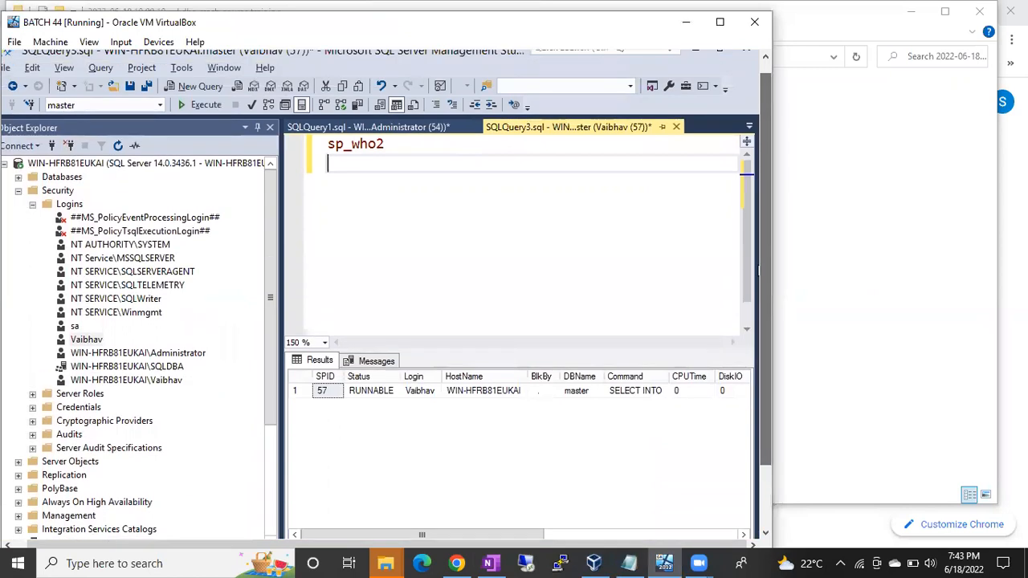
{"action": "left_click", "coordinate": [297, 393]}
{"action": "left_click", "coordinate": [361, 161]}
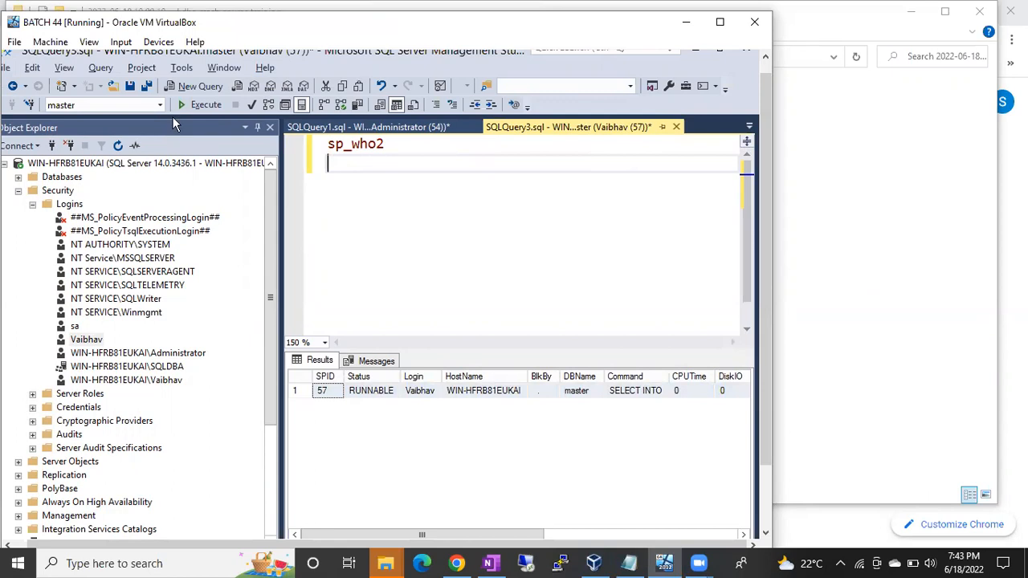
{"action": "left_click", "coordinate": [193, 104]}
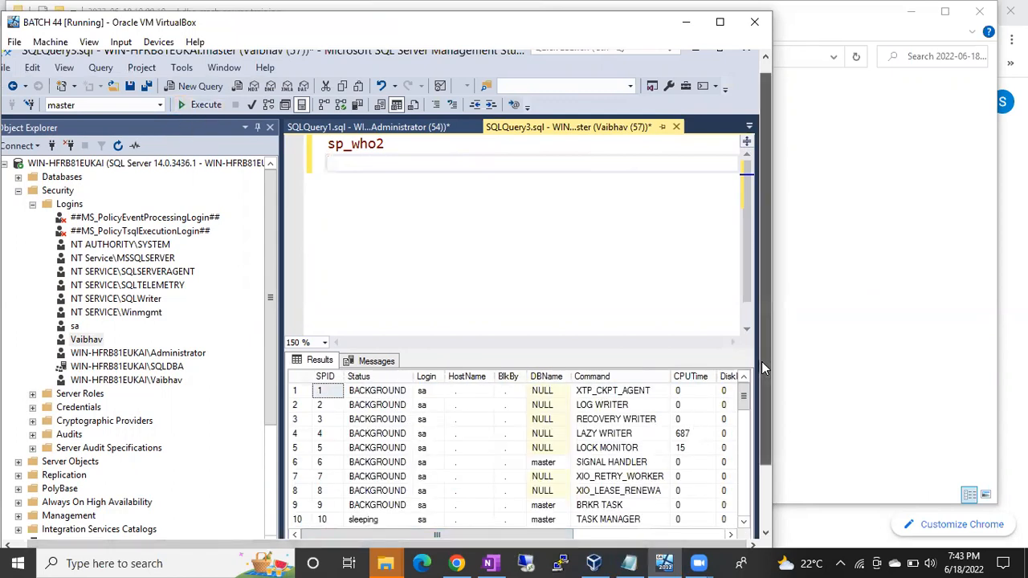
{"action": "left_click_drag", "start_coordinate": [762, 361], "coordinate": [762, 430]}
{"action": "left_click_drag", "start_coordinate": [745, 321], "coordinate": [744, 440]}
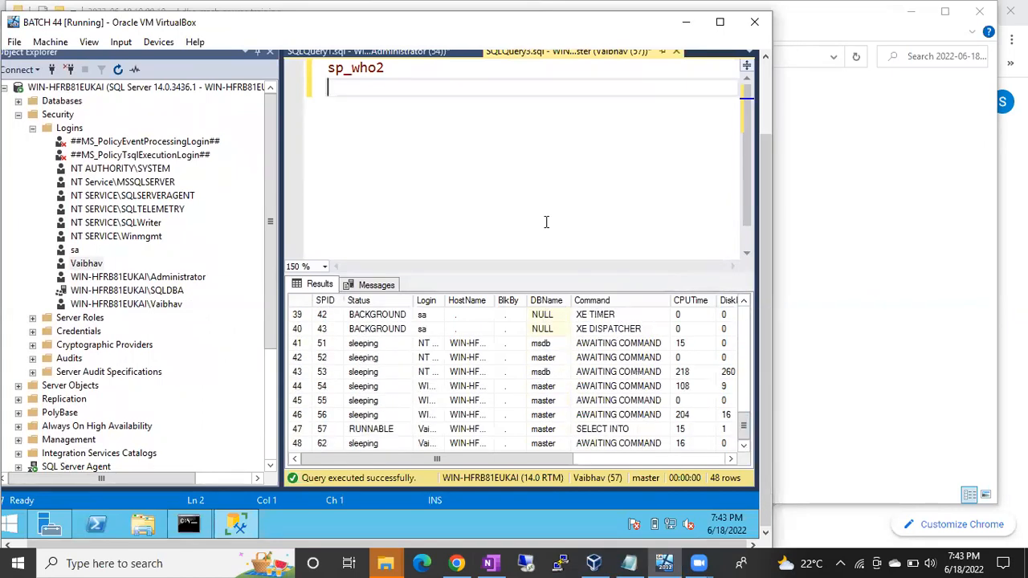
Add the statement kill 56 below sp_who2 and execute only that statement.
{"action": "key", "text": "Return"}
{"action": "type", "text": "kill 56"}
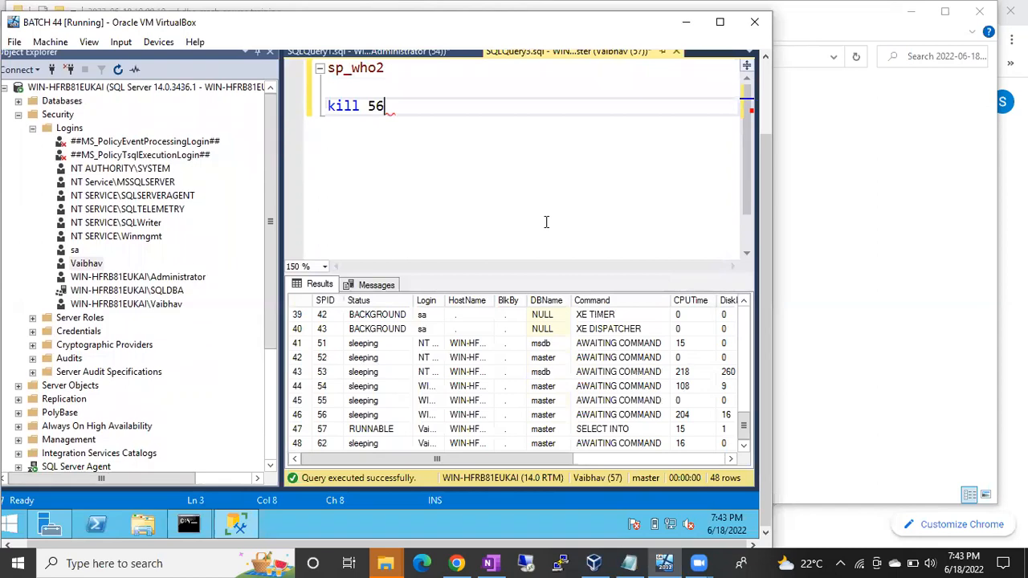
{"action": "left_click", "coordinate": [297, 415]}
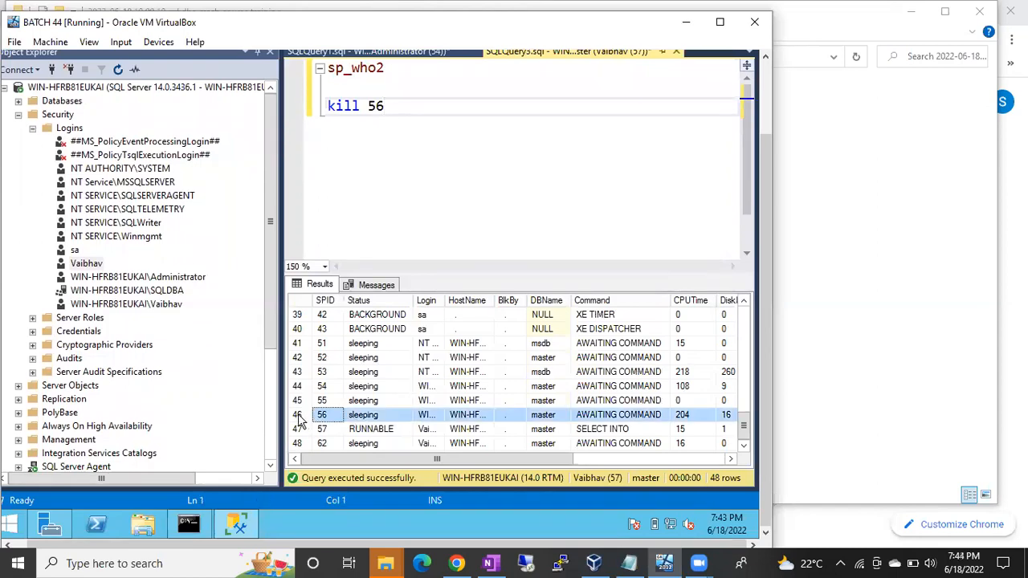
{"action": "left_click", "coordinate": [318, 110]}
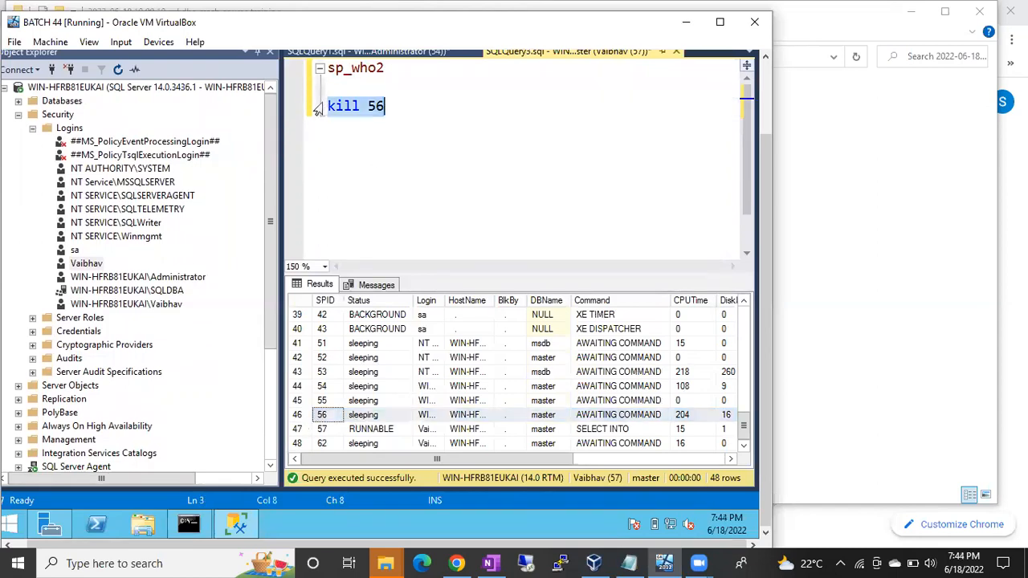
{"action": "key", "text": "F5"}
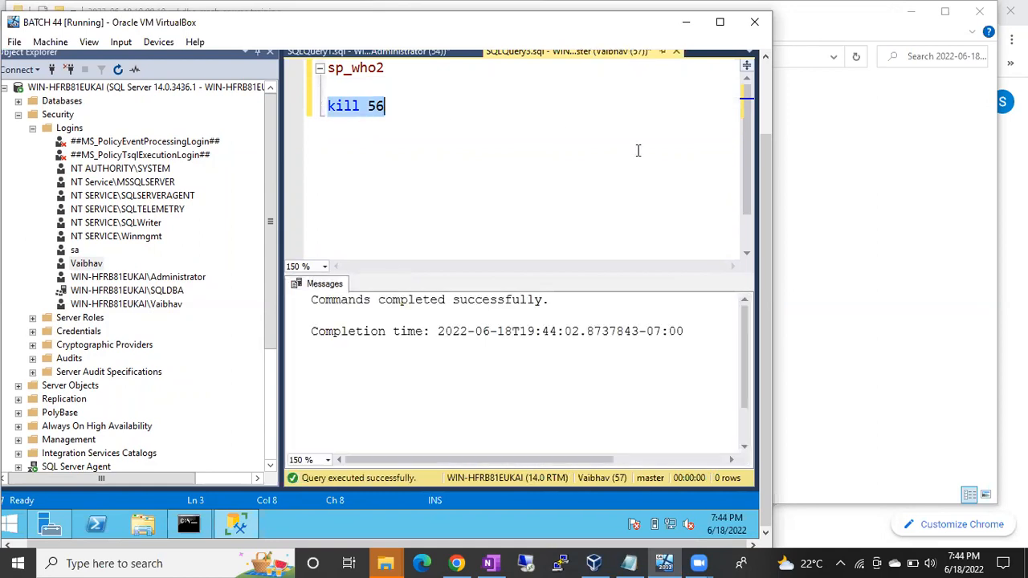
Remove the processadmin server role from the non-administrator SQL login and save its properties.
{"action": "left_click_drag", "start_coordinate": [763, 153], "coordinate": [763, 102]}
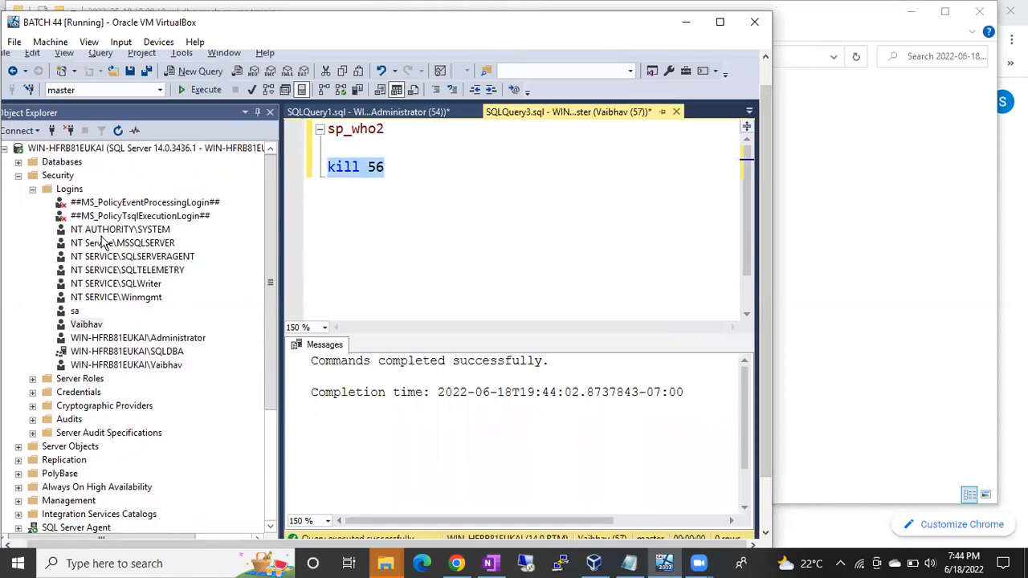
{"action": "double_click", "coordinate": [86, 324]}
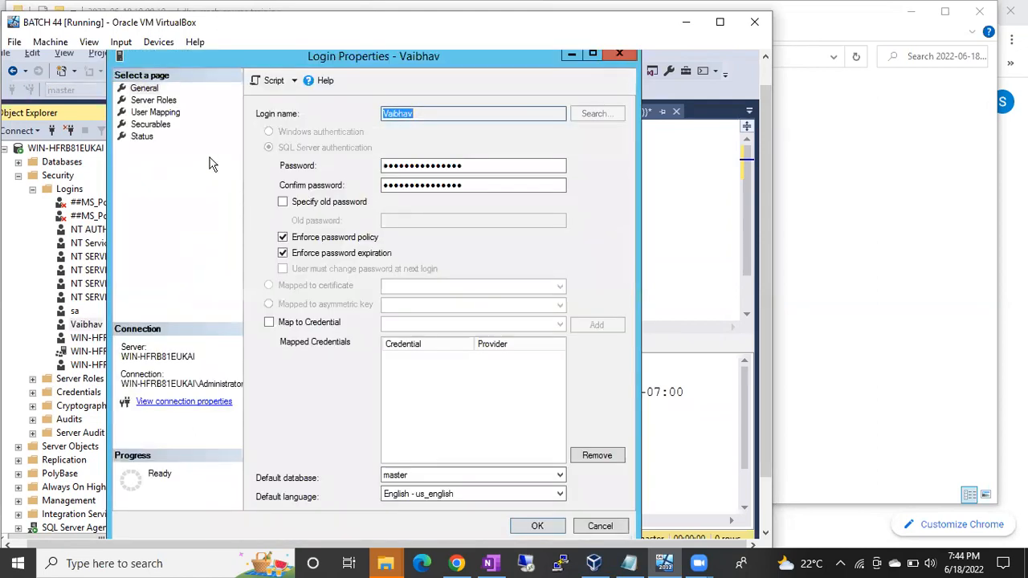
{"action": "left_click", "coordinate": [153, 100]}
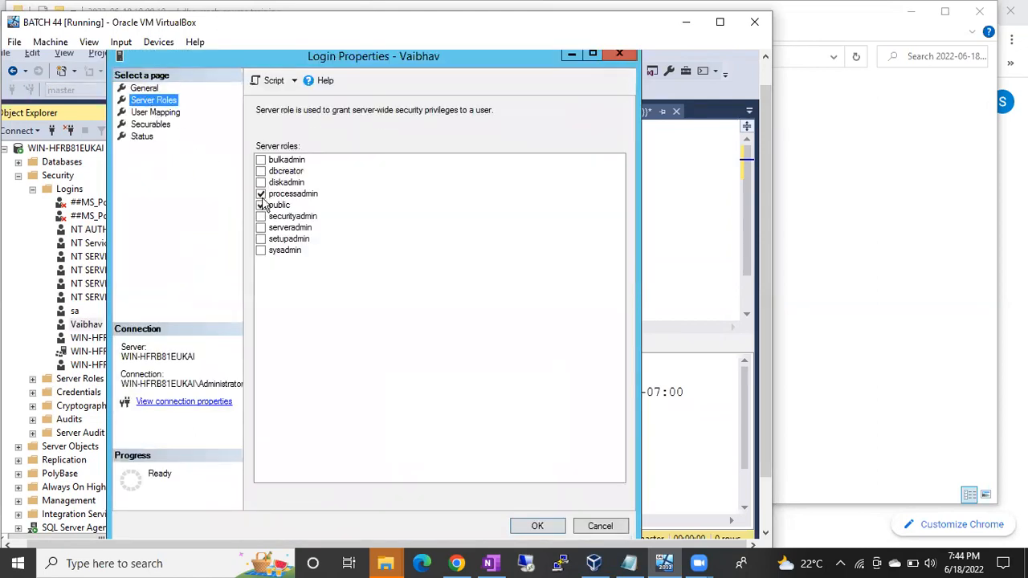
{"action": "left_click", "coordinate": [261, 194]}
{"action": "left_click", "coordinate": [537, 527]}
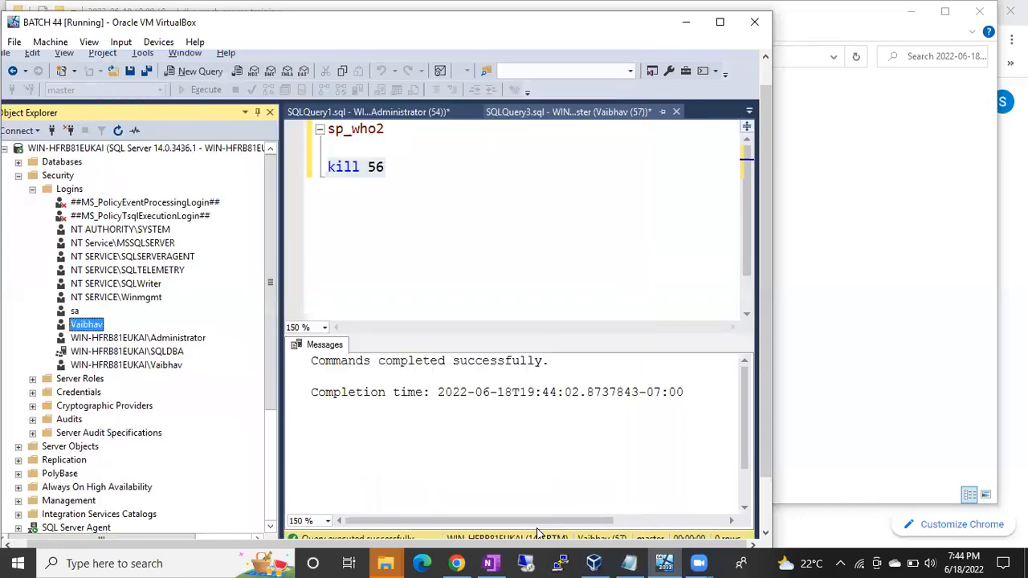
Execute only the sp_who2 line again to check session visibility without the processadmin role.
{"action": "left_click", "coordinate": [389, 134]}
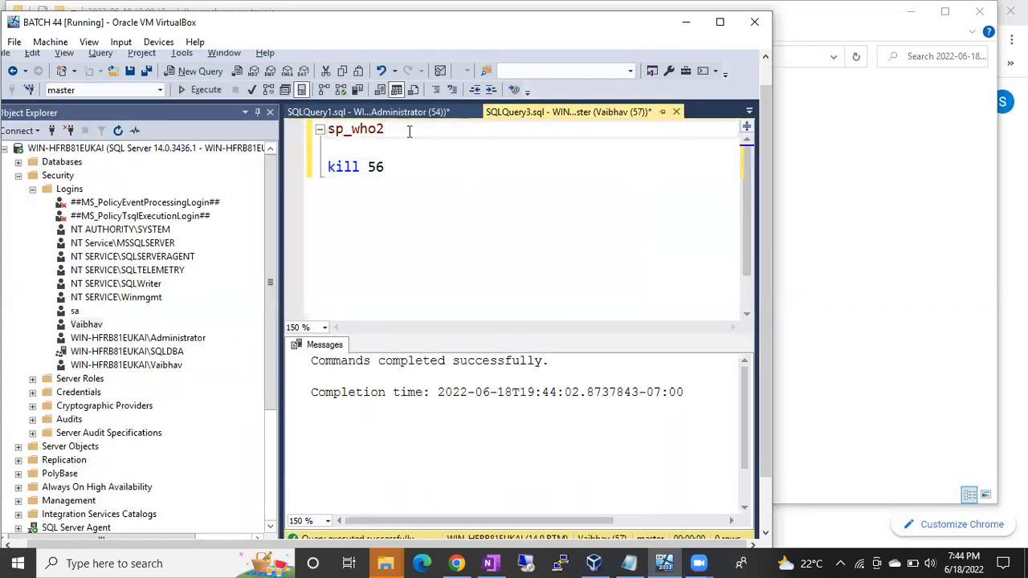
{"action": "left_click_drag", "start_coordinate": [392, 131], "coordinate": [324, 131]}
{"action": "key", "text": "F5"}
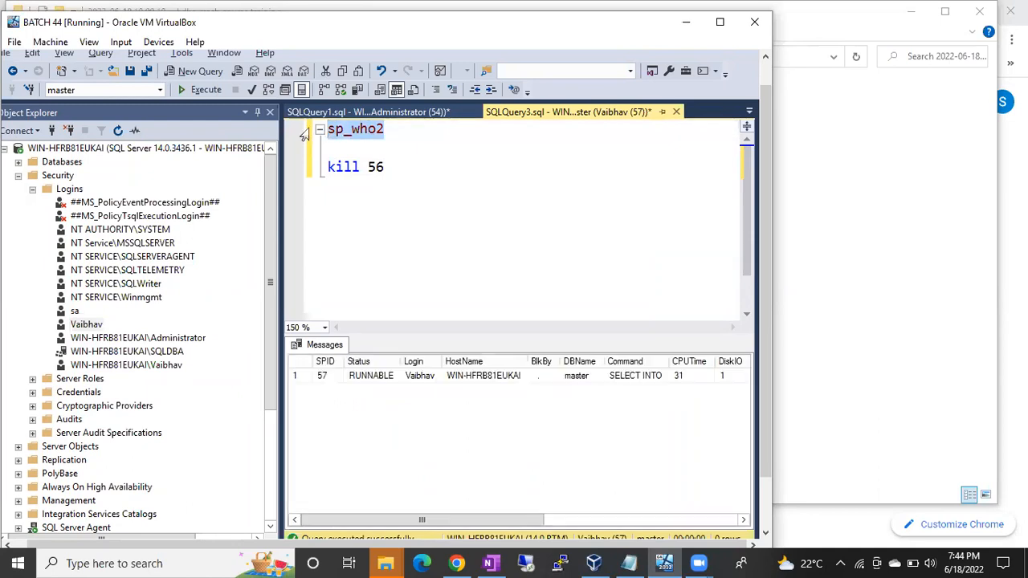
Change the kill statement to kill 58, execute only that line and examine the returned message.
{"action": "left_click", "coordinate": [388, 175]}
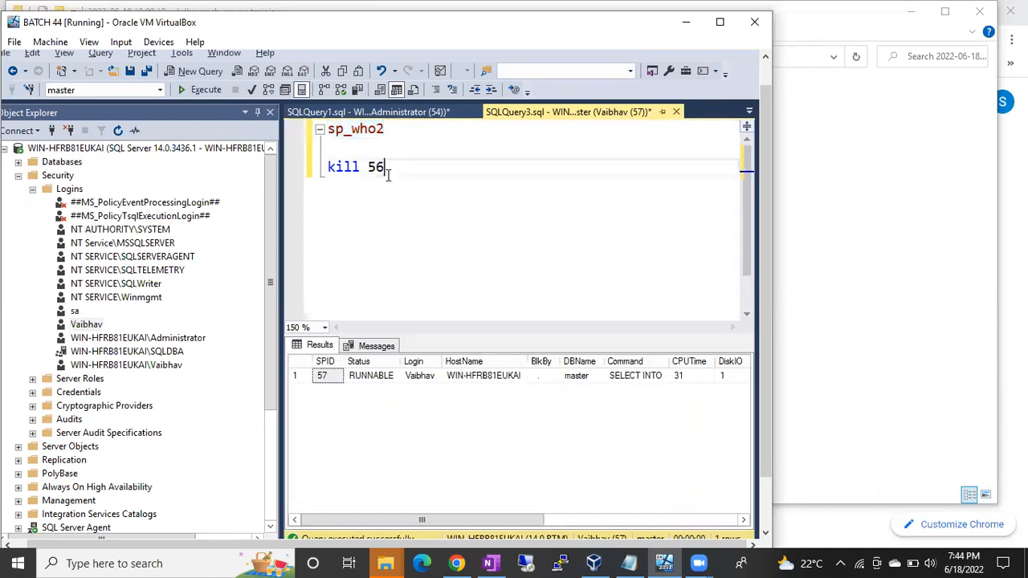
{"action": "key", "text": "BackSpace"}
{"action": "type", "text": "8"}
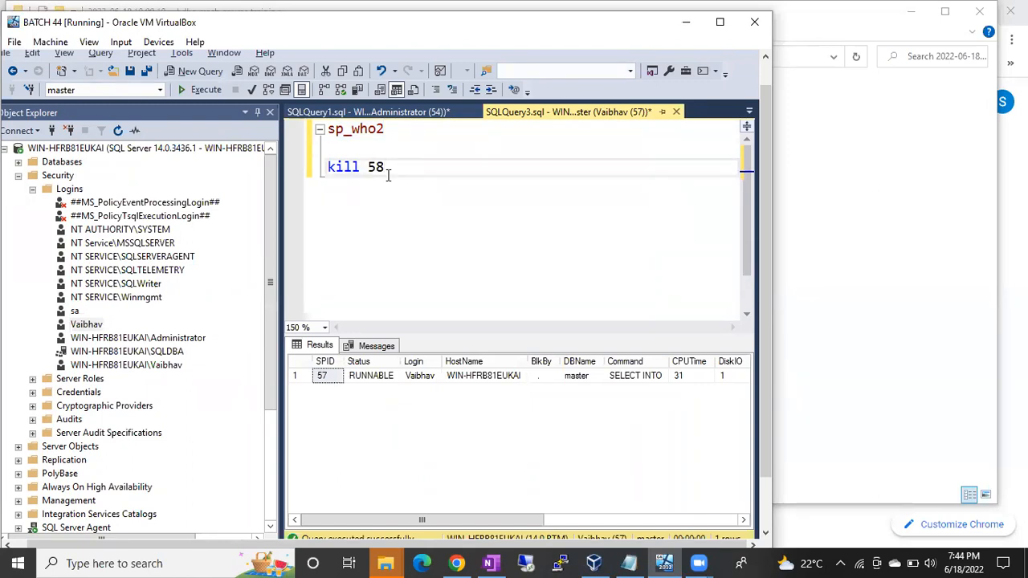
{"action": "left_click", "coordinate": [317, 173]}
{"action": "key", "text": "F5"}
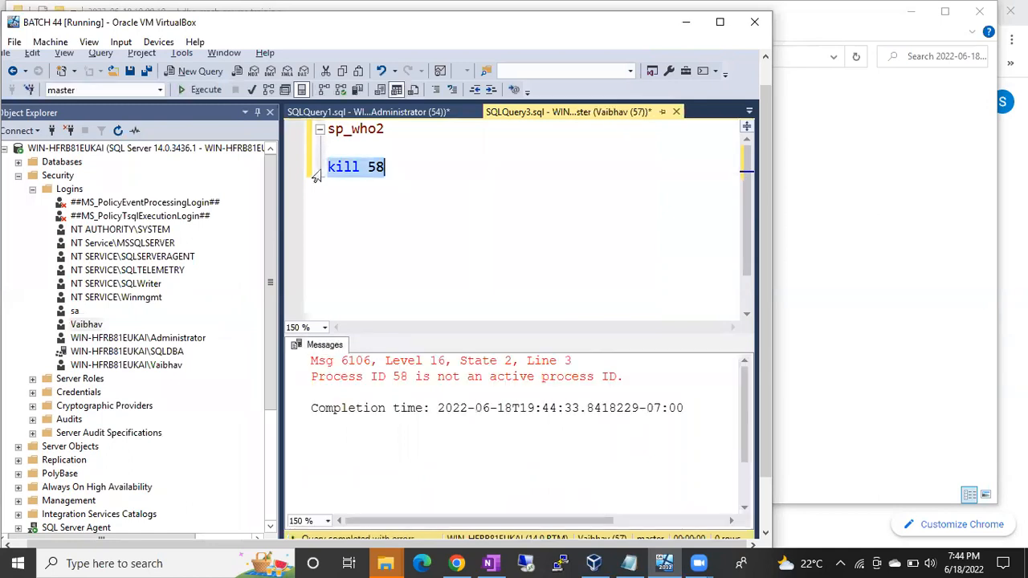
{"action": "left_click_drag", "start_coordinate": [356, 377], "coordinate": [564, 383]}
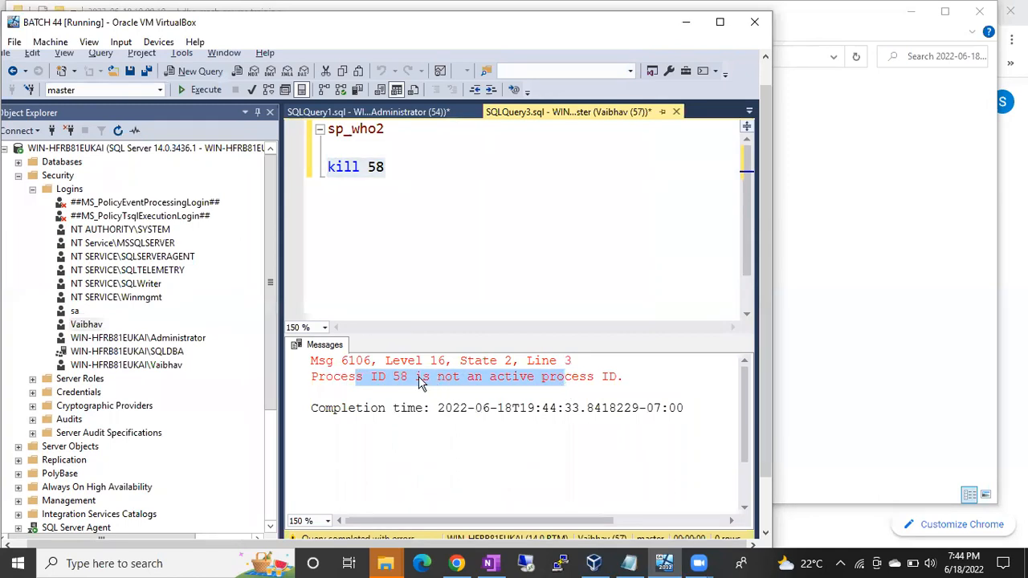
Change the kill statement to kill 59 and execute only that line.
{"action": "left_click", "coordinate": [388, 176]}
{"action": "key", "text": "BackSpace"}
{"action": "key", "text": "BackSpace"}
{"action": "type", "text": "59"}
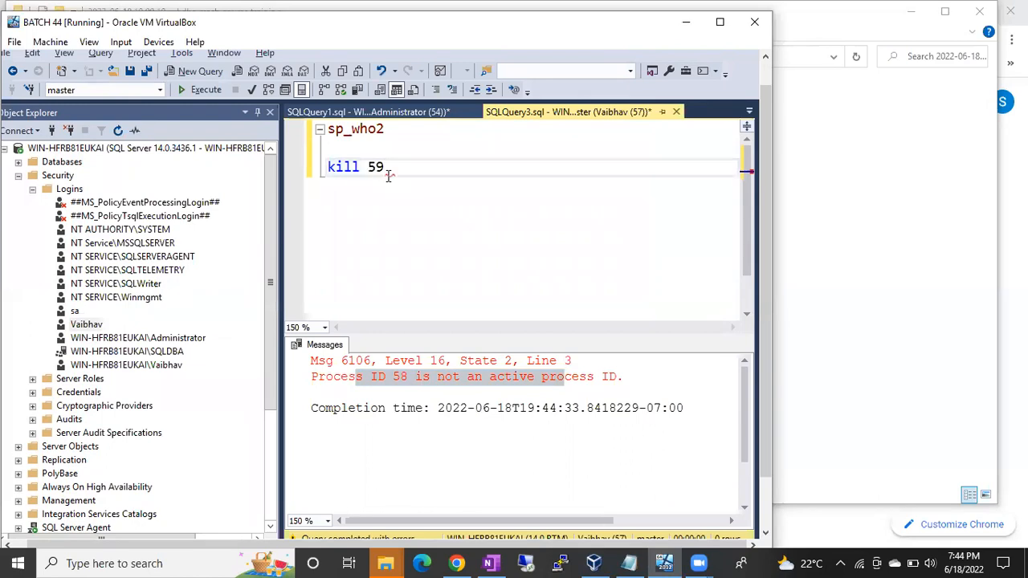
{"action": "left_click", "coordinate": [313, 175]}
{"action": "key", "text": "F5"}
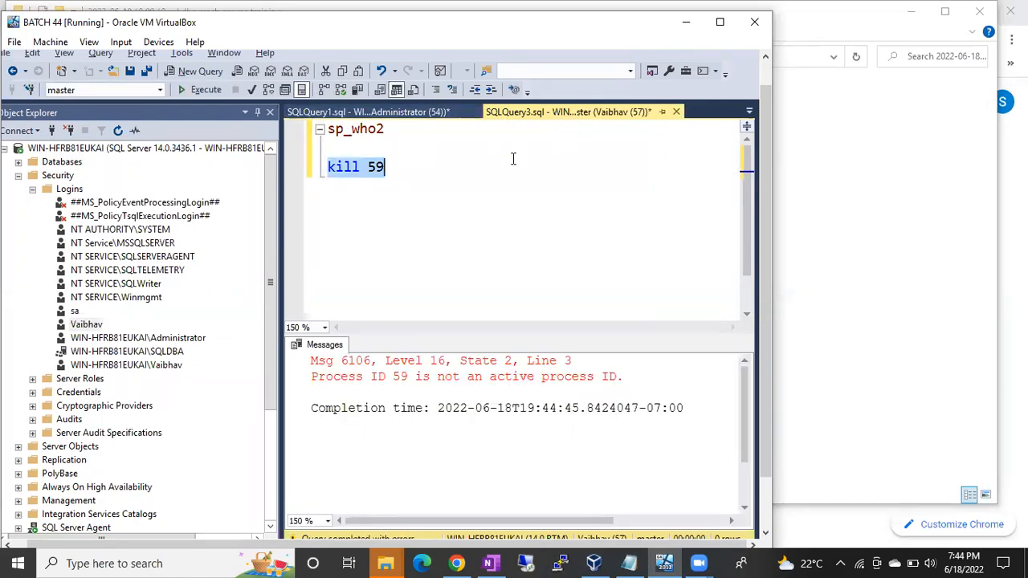
Change the kill statement to kill 54, execute only that line and examine the returned message.
{"action": "left_click", "coordinate": [402, 172]}
{"action": "key", "text": "BackSpace"}
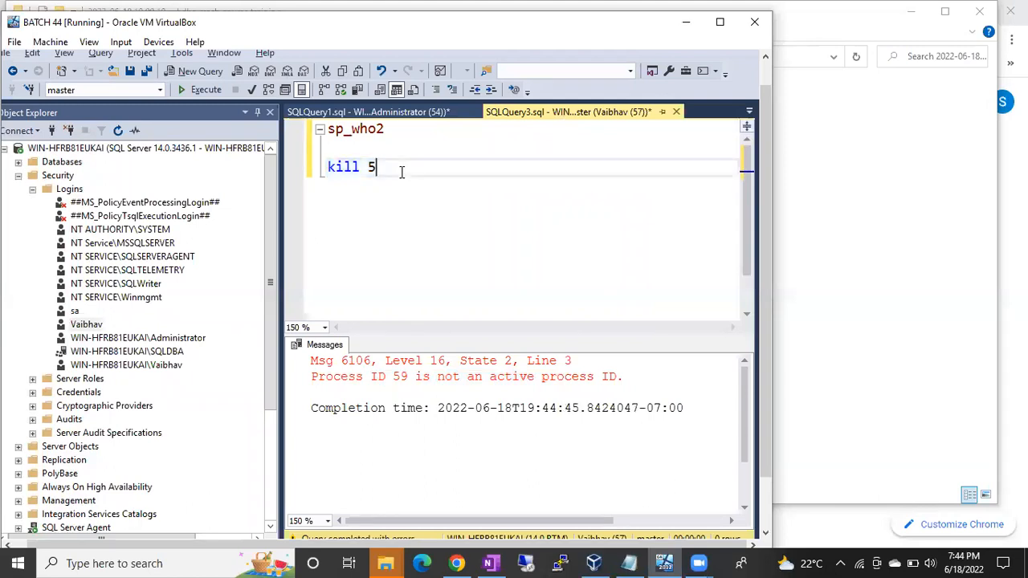
{"action": "type", "text": "4"}
{"action": "left_click", "coordinate": [316, 181]}
{"action": "key", "text": "F5"}
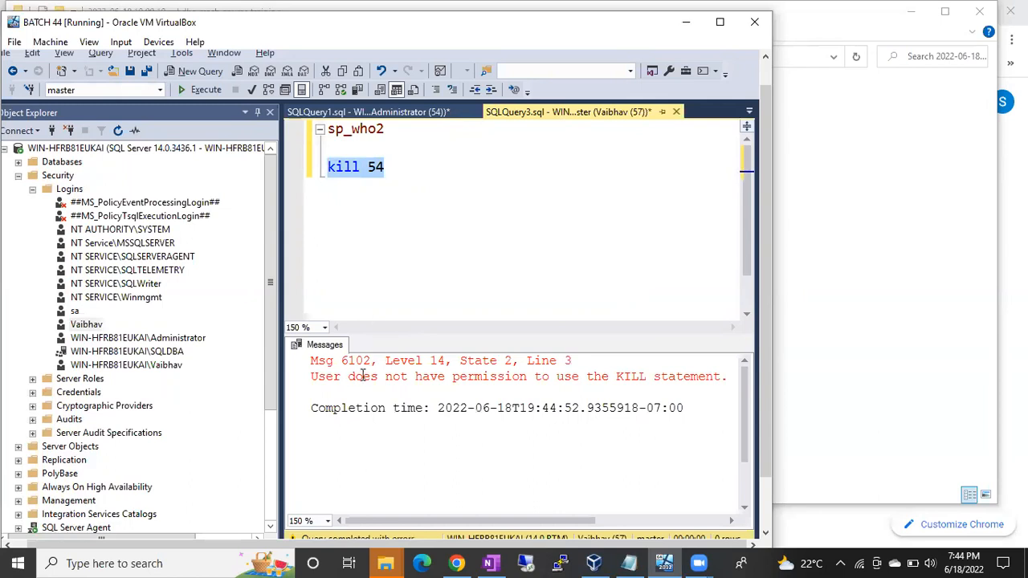
{"action": "left_click_drag", "start_coordinate": [348, 378], "coordinate": [631, 388]}
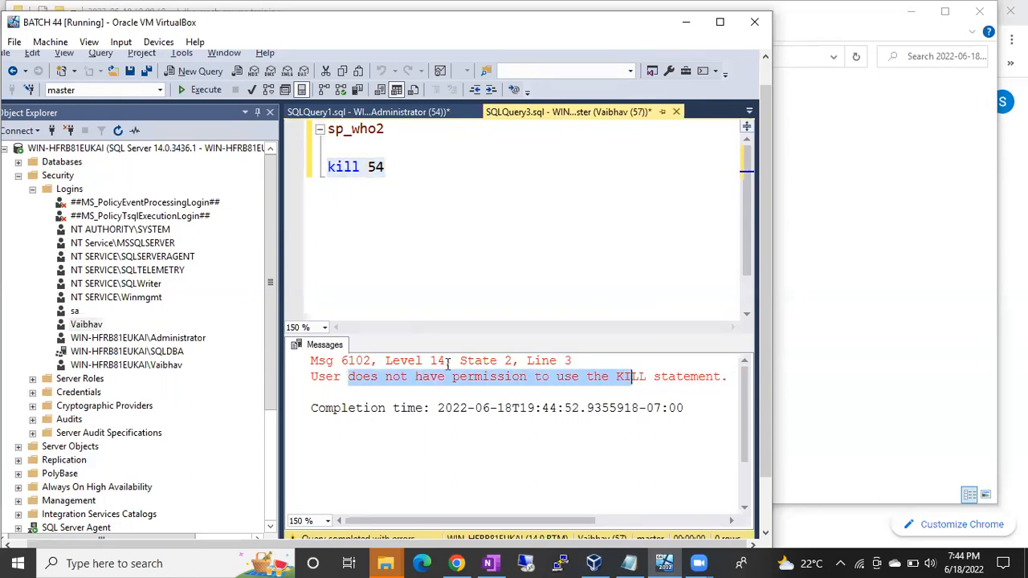
Grant the processadmin server role to the non-administrator SQL login again and save its properties.
{"action": "double_click", "coordinate": [86, 324]}
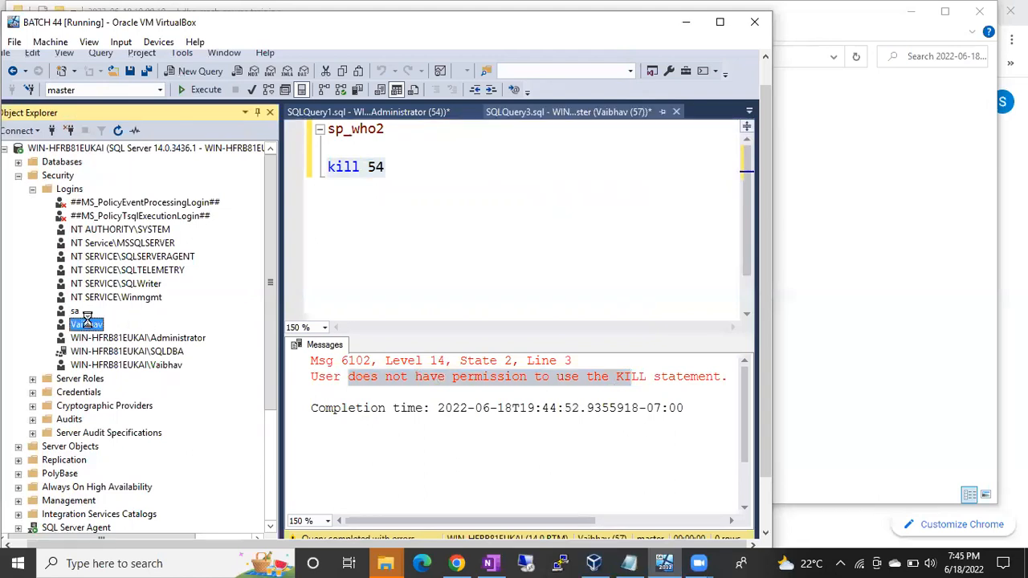
{"action": "left_click", "coordinate": [151, 99]}
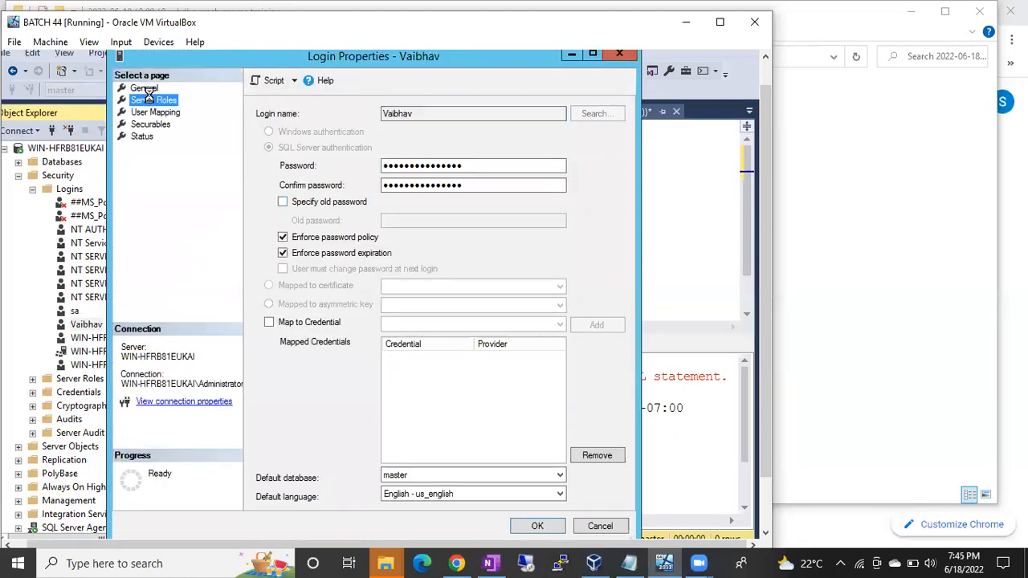
{"action": "left_click", "coordinate": [261, 193]}
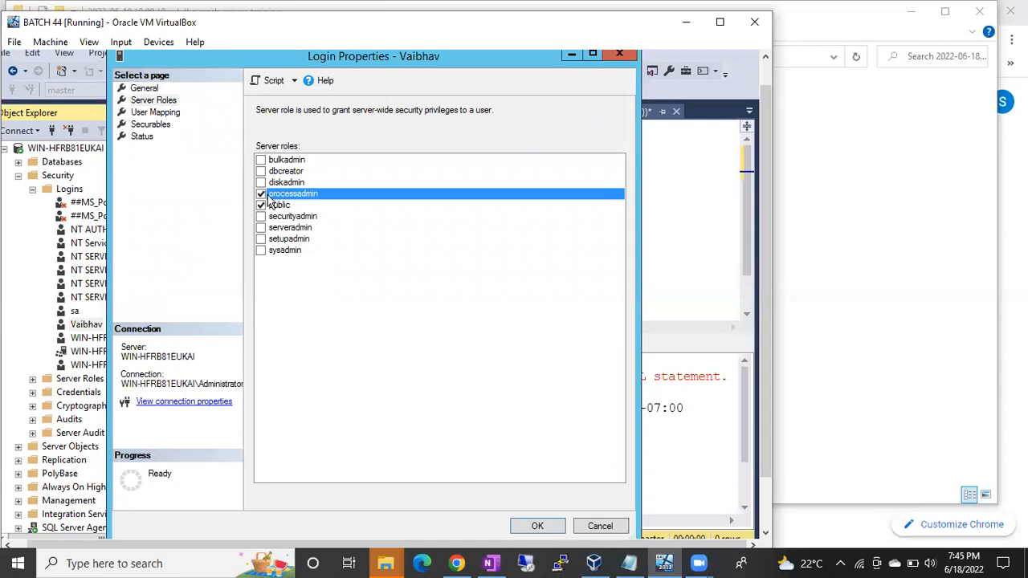
{"action": "left_click", "coordinate": [538, 526]}
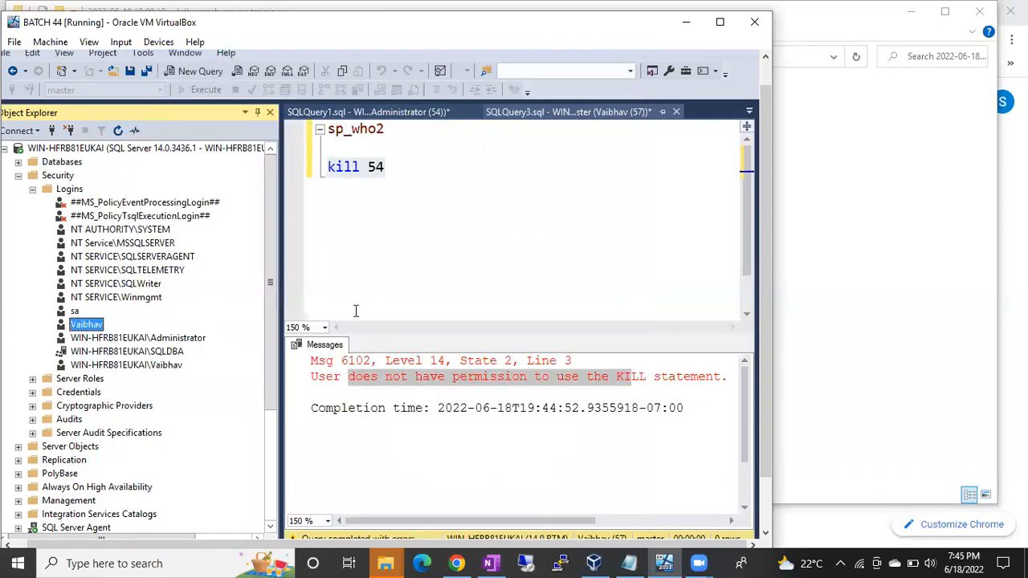
Execute only the kill 54 line again with processadmin restored and refresh the administrator's server connection in Object Explorer.
{"action": "left_click", "coordinate": [304, 177]}
{"action": "key", "text": "F5"}
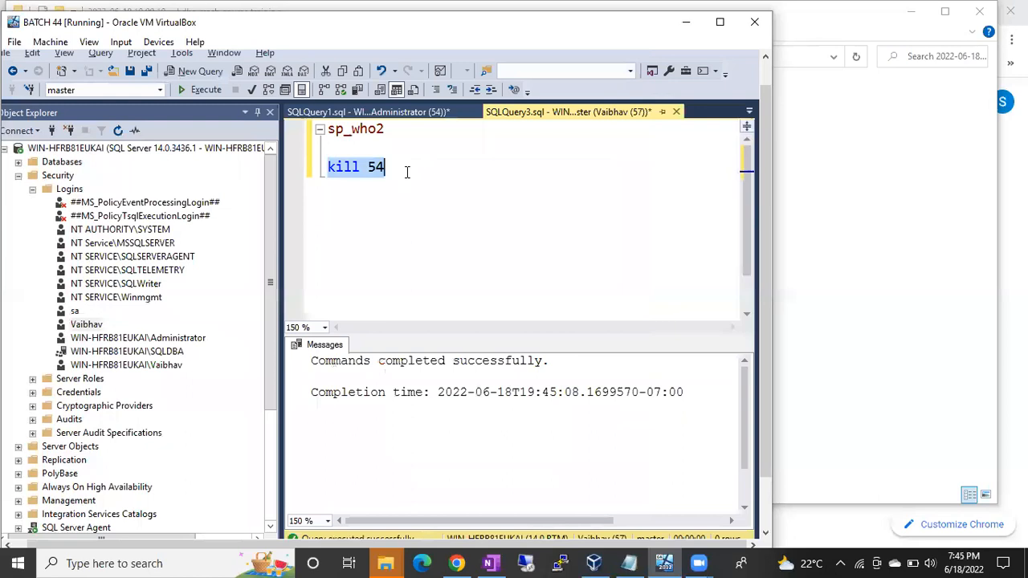
{"action": "left_click", "coordinate": [148, 147]}
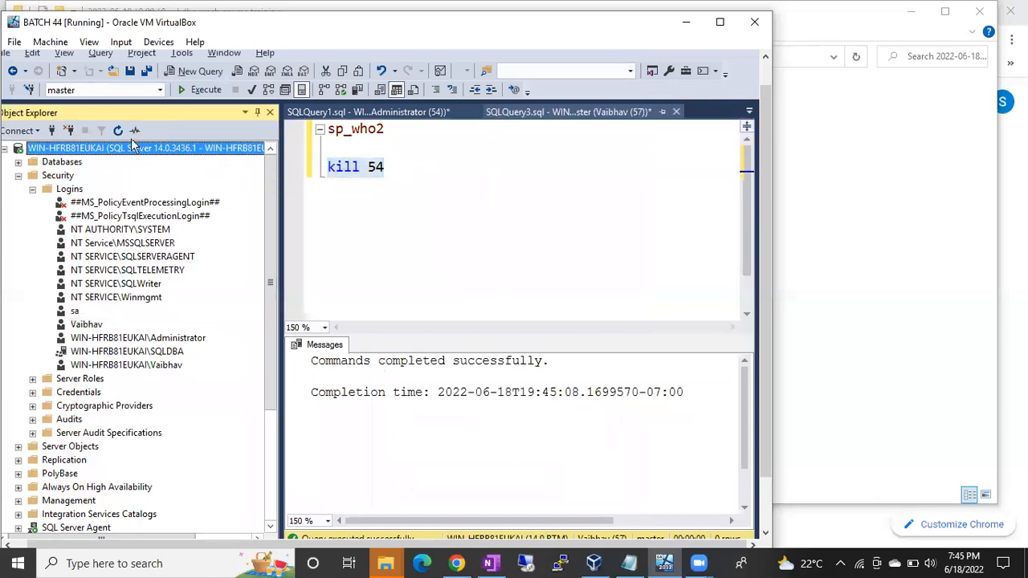
{"action": "left_click", "coordinate": [118, 130]}
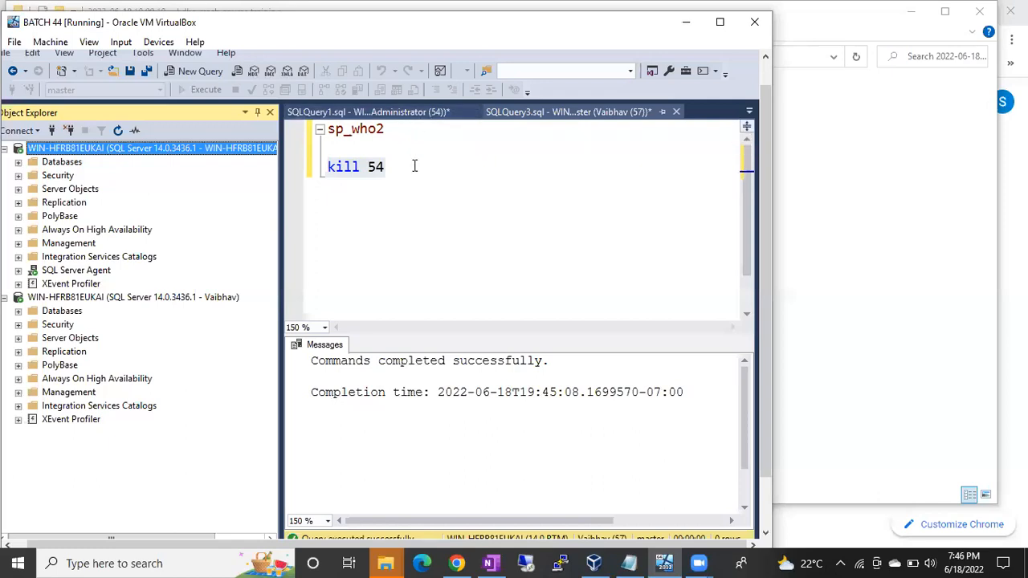
Switch to the administrator's query and execute only its sp_who2 line.
{"action": "left_click", "coordinate": [315, 175]}
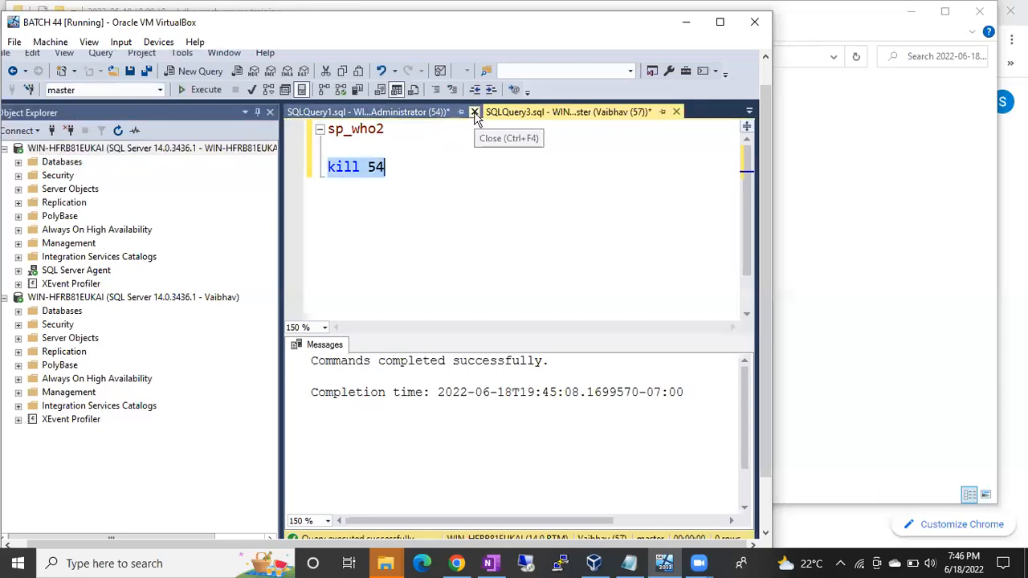
{"action": "left_click", "coordinate": [391, 114]}
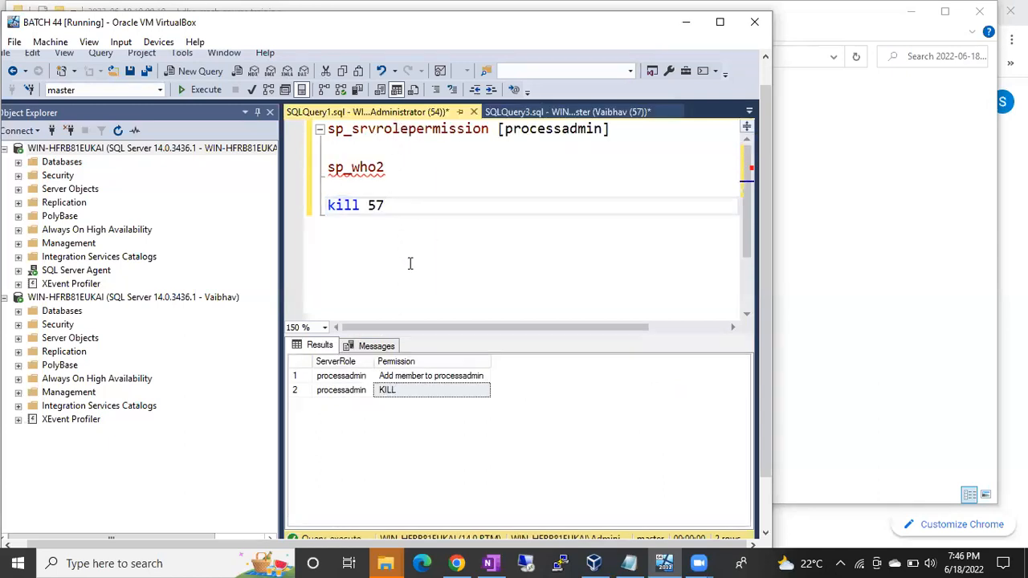
{"action": "left_click", "coordinate": [312, 172]}
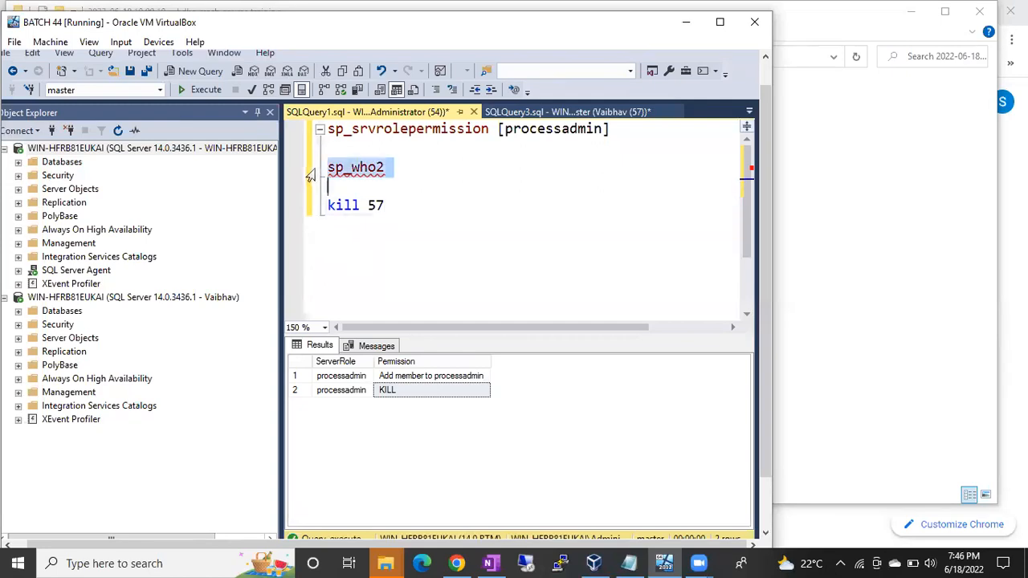
{"action": "key", "text": "F5"}
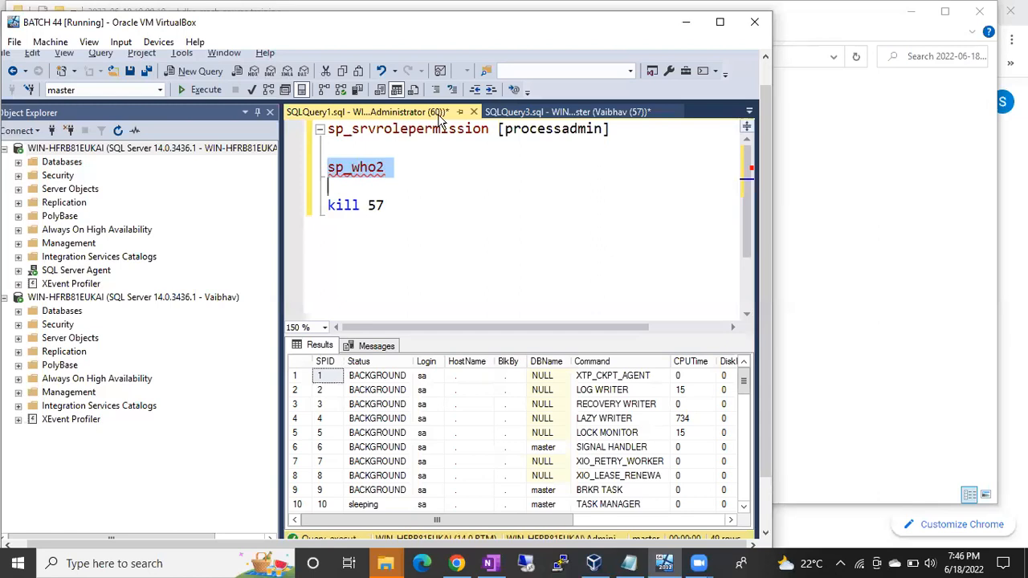
{"action": "left_click", "coordinate": [489, 51]}
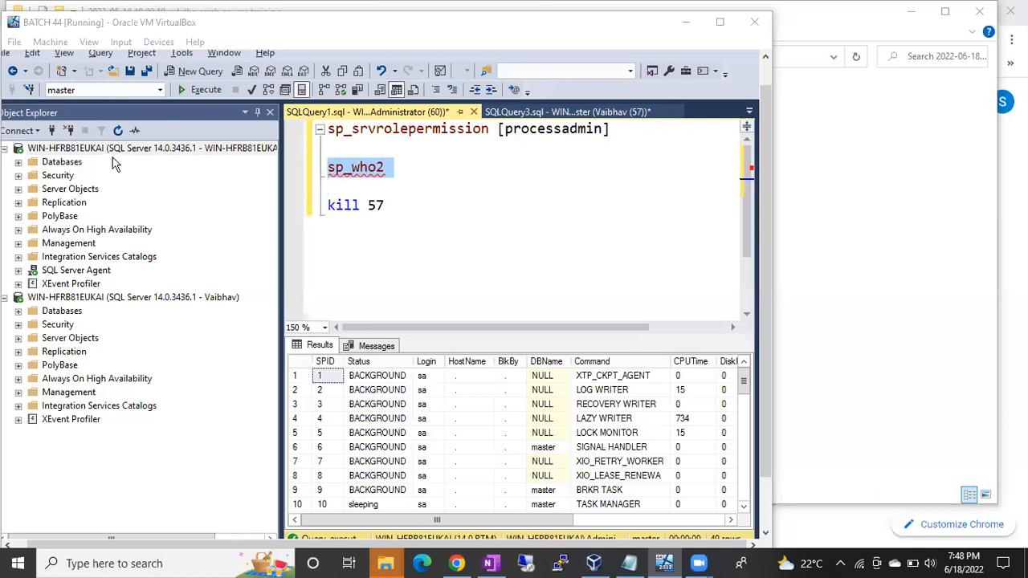
Expand the administrator connection's Security folder, collapse its Logins and list the server roles.
{"action": "left_click", "coordinate": [18, 175]}
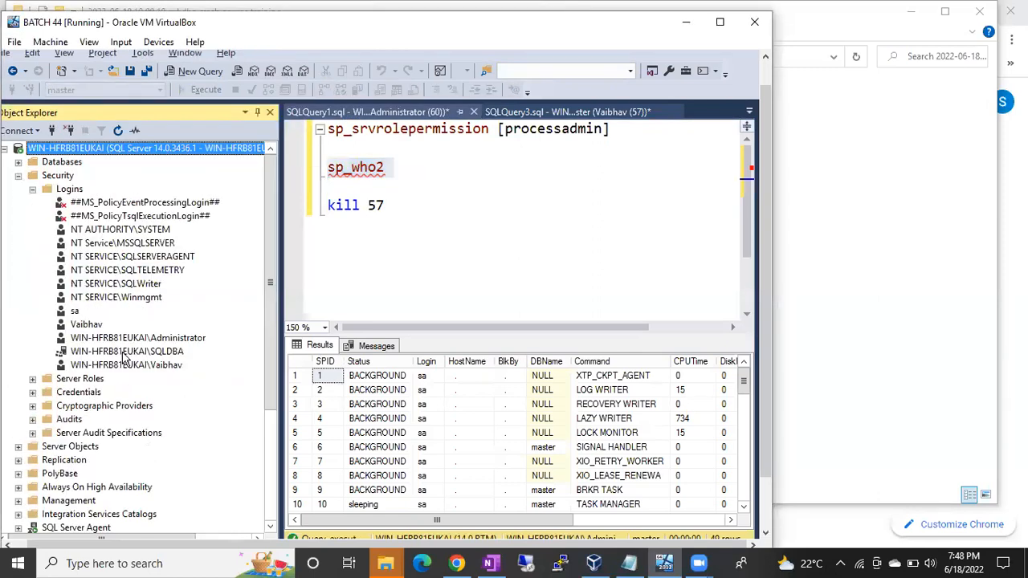
{"action": "left_click", "coordinate": [131, 338]}
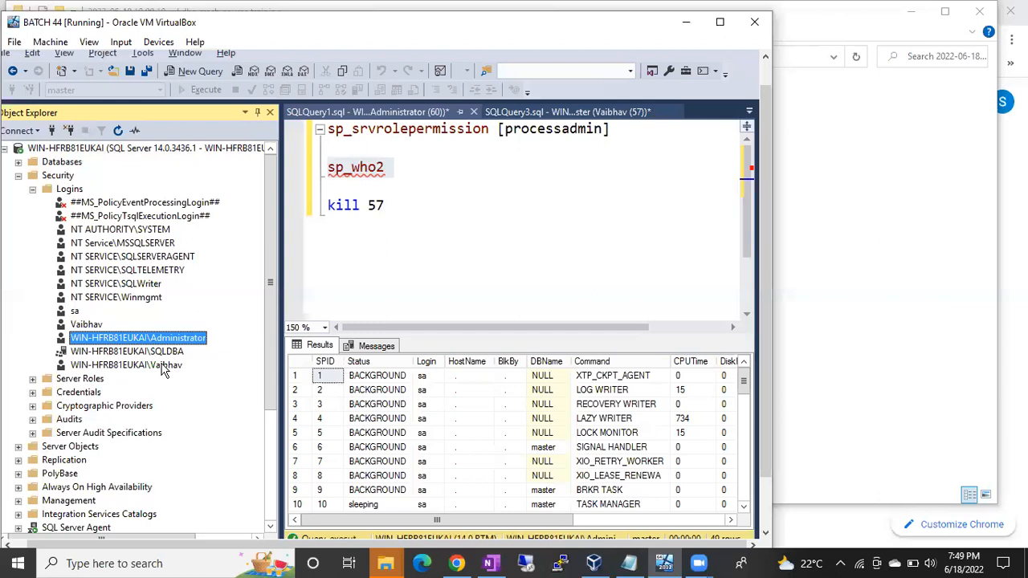
{"action": "left_click", "coordinate": [32, 189]}
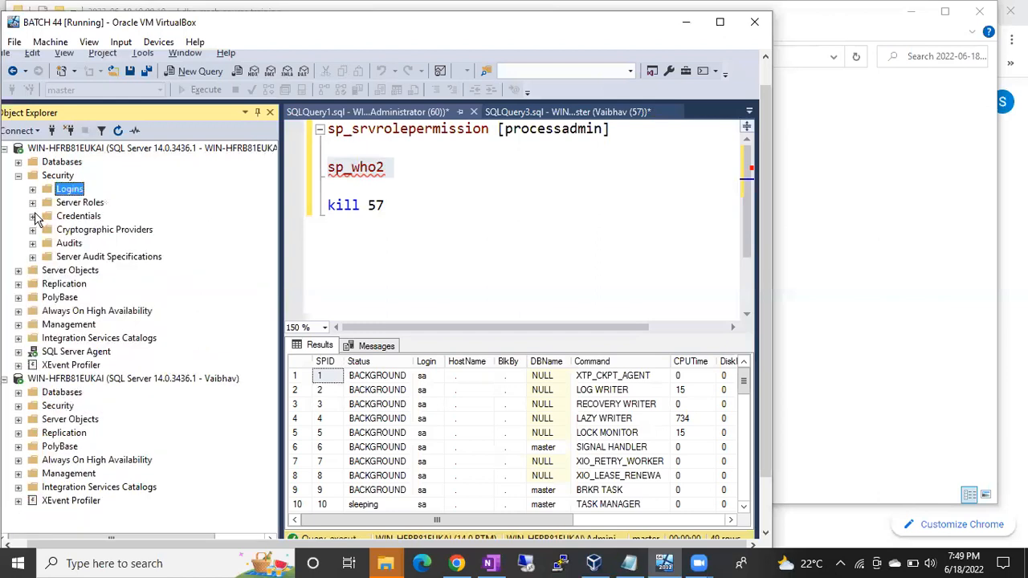
{"action": "left_click", "coordinate": [44, 205]}
{"action": "left_click", "coordinate": [33, 203]}
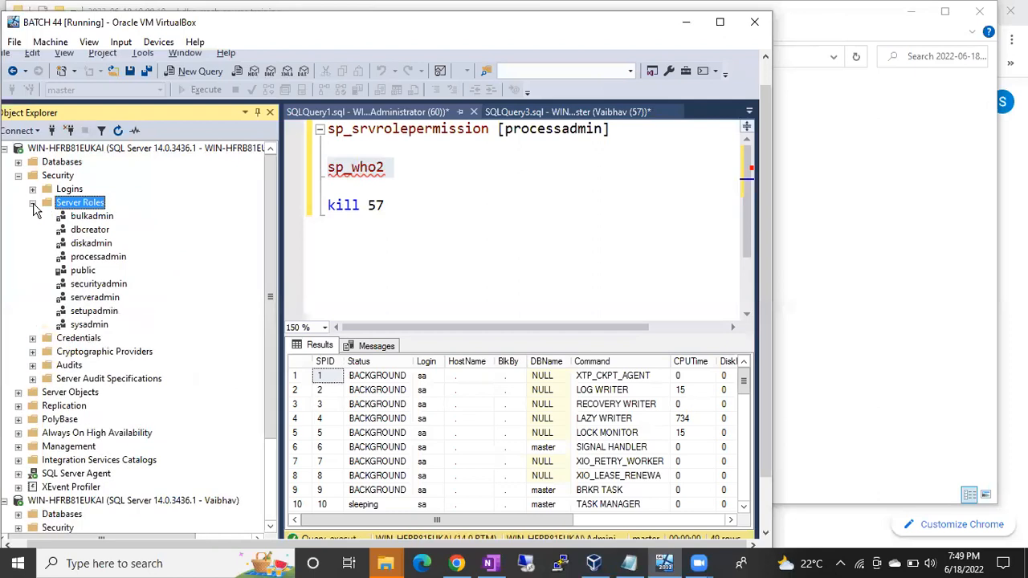
Replace processadmin in the sp_srvrolepermission statement with the public role from the server roles list.
{"action": "left_click", "coordinate": [80, 271]}
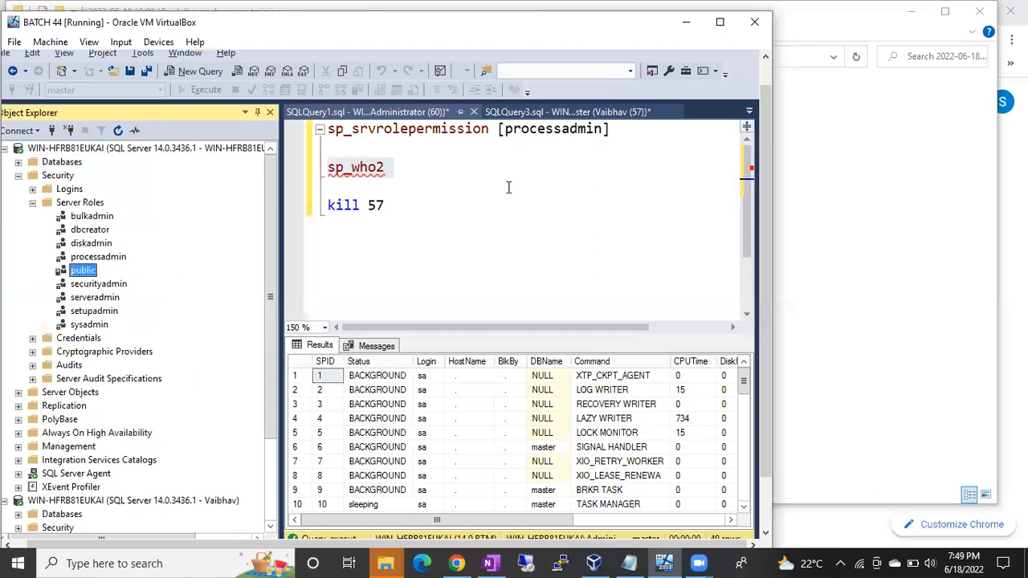
{"action": "left_click", "coordinate": [532, 124]}
{"action": "left_click_drag", "start_coordinate": [610, 129], "coordinate": [498, 129]}
{"action": "key", "text": "BackSpace"}
{"action": "left_click_drag", "start_coordinate": [84, 272], "coordinate": [524, 131]}
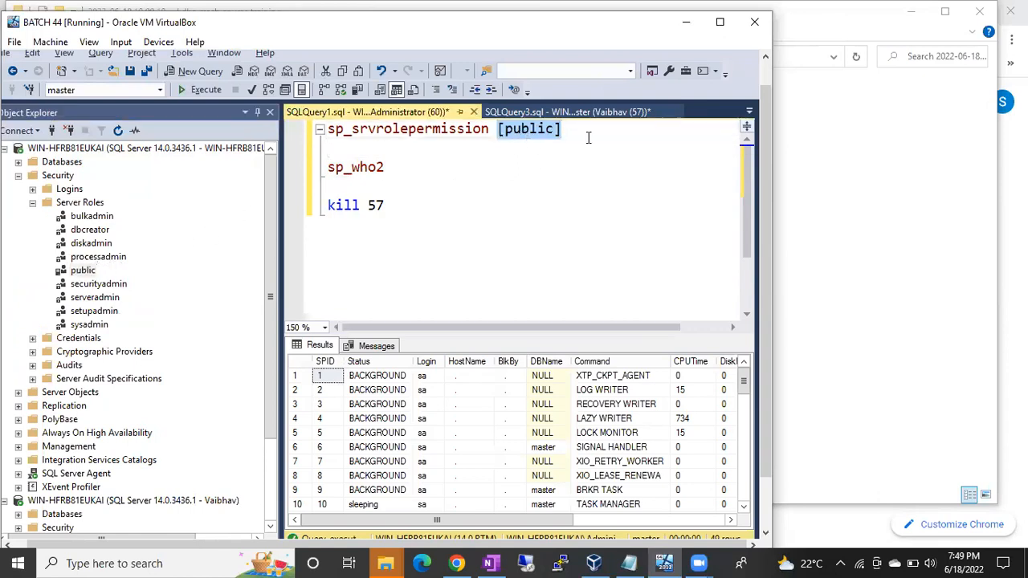
Execute only the sp_srvrolepermission [public] line.
{"action": "left_click_drag", "start_coordinate": [586, 136], "coordinate": [302, 143]}
{"action": "type", "text": "x"}
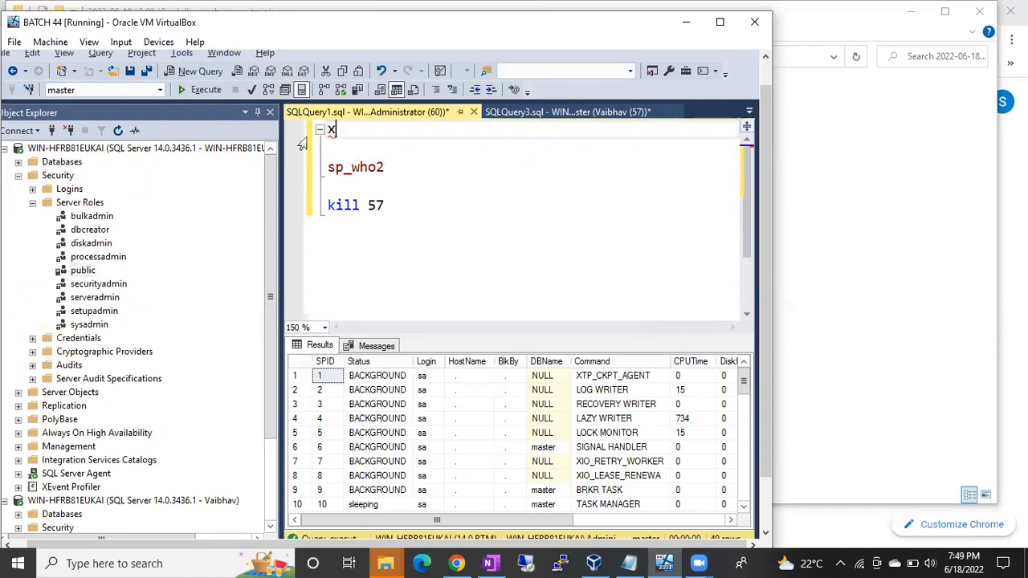
{"action": "key", "text": "ctrl+z"}
{"action": "key", "text": "F5"}
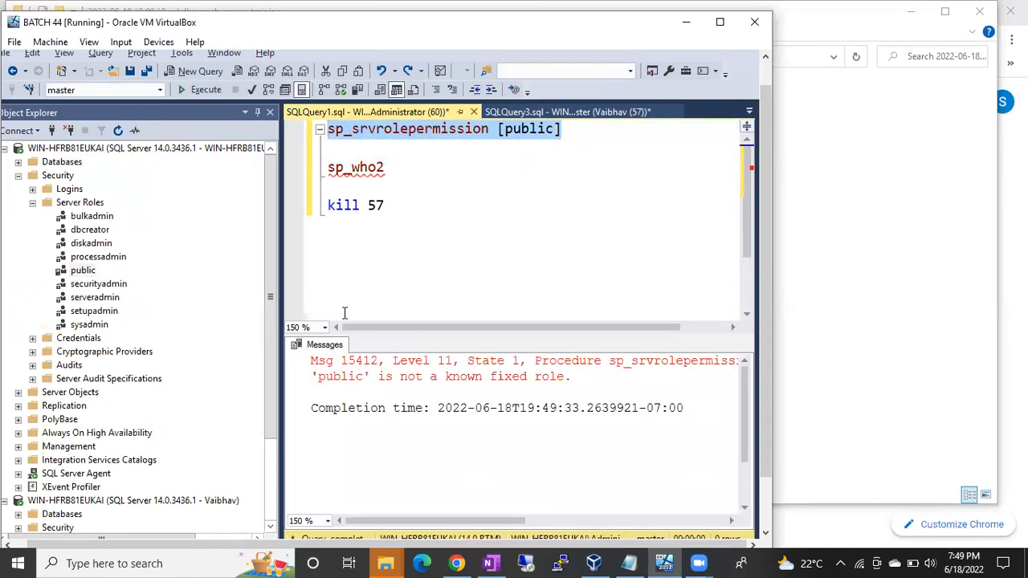
Examine the returned message about the public role and compare it with the roles listed under Server Roles.
{"action": "left_click_drag", "start_coordinate": [311, 375], "coordinate": [575, 376]}
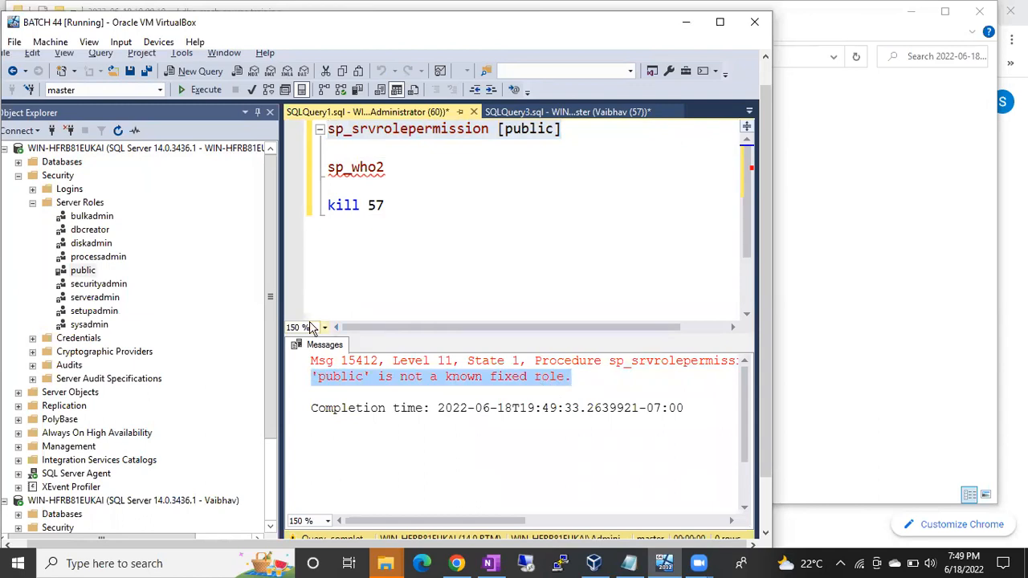
{"action": "left_click", "coordinate": [101, 232]}
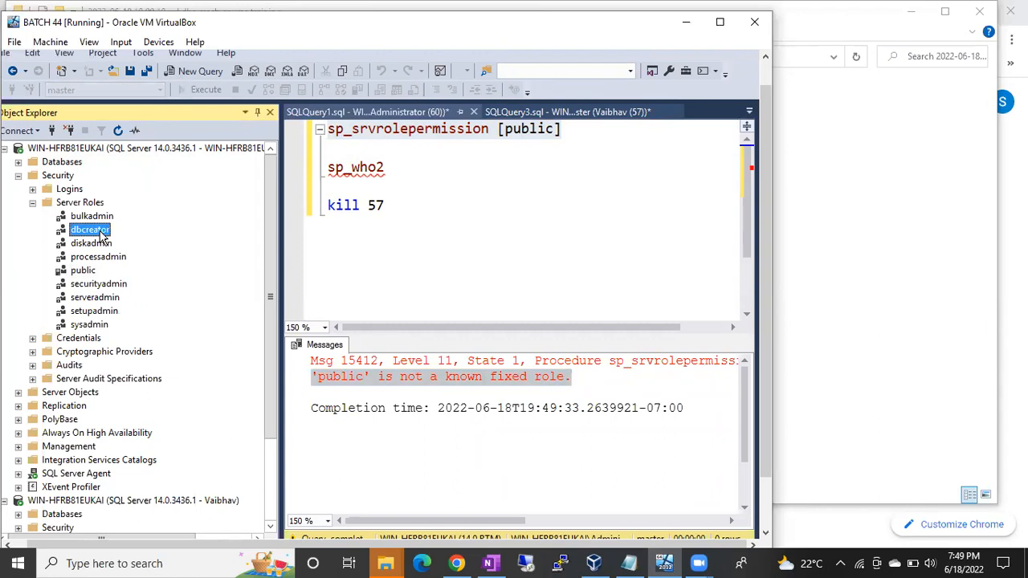
{"action": "left_click", "coordinate": [99, 257]}
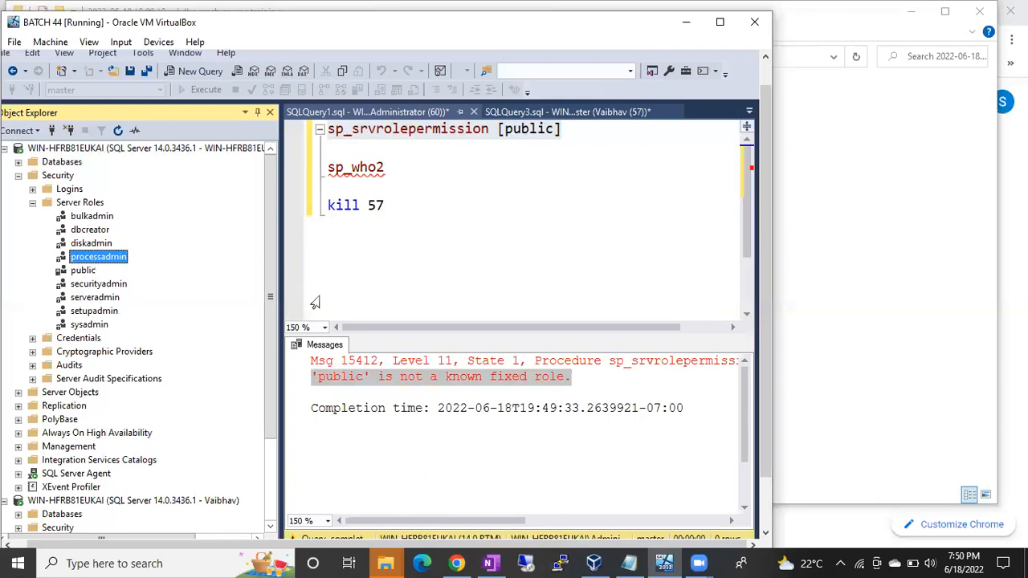
{"action": "left_click", "coordinate": [452, 376]}
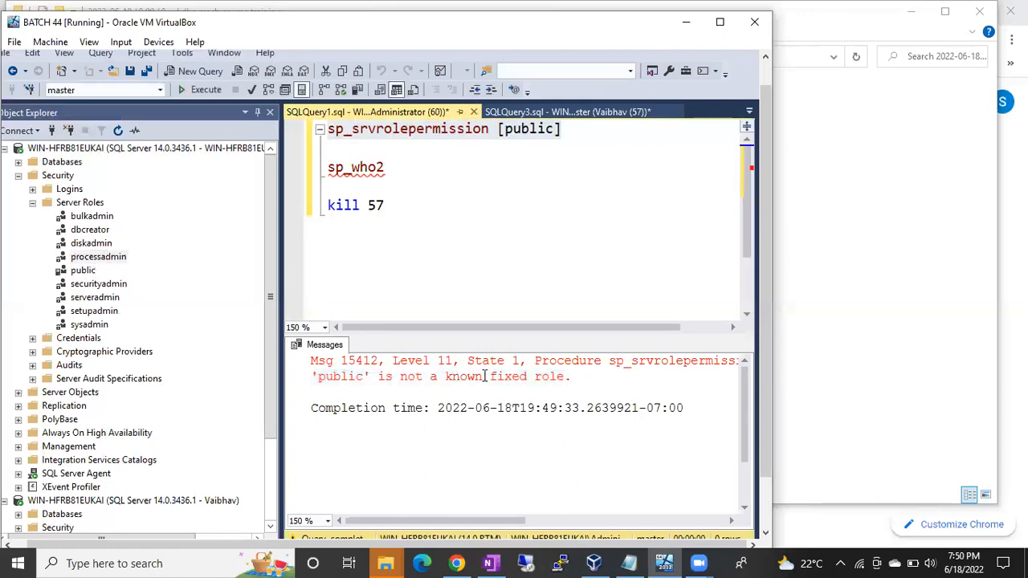
{"action": "left_click_drag", "start_coordinate": [482, 376], "coordinate": [589, 376]}
{"action": "left_click", "coordinate": [566, 63]}
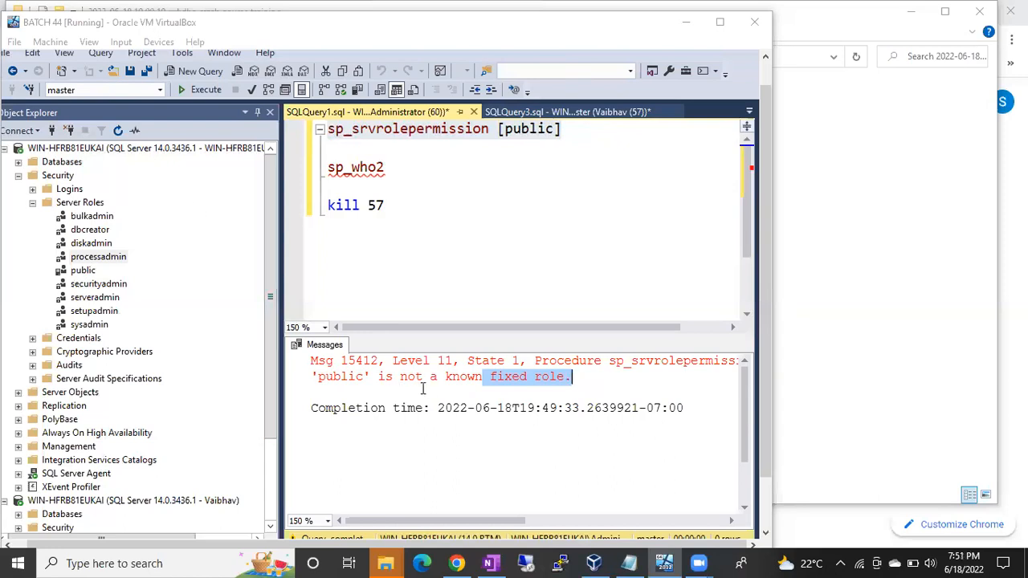
{"action": "left_click", "coordinate": [452, 380]}
{"action": "left_click_drag", "start_coordinate": [467, 375], "coordinate": [565, 376]}
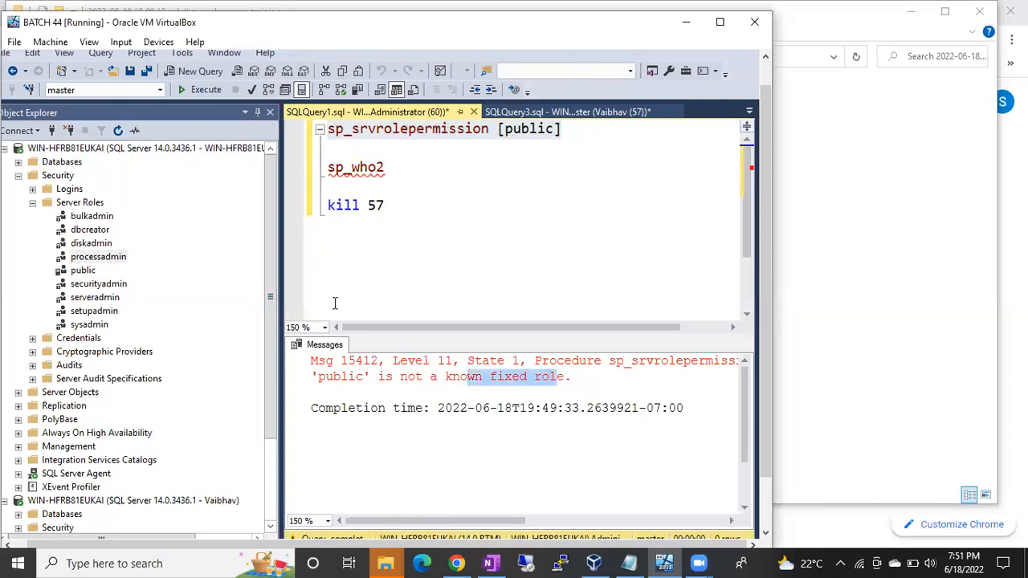
Replace public in the sp_srvrolepermission statement with [securityadmin] and execute only that line to list the role's permissions.
{"action": "triple_click", "coordinate": [518, 131]}
{"action": "double_click", "coordinate": [518, 131]}
{"action": "key", "text": "Delete"}
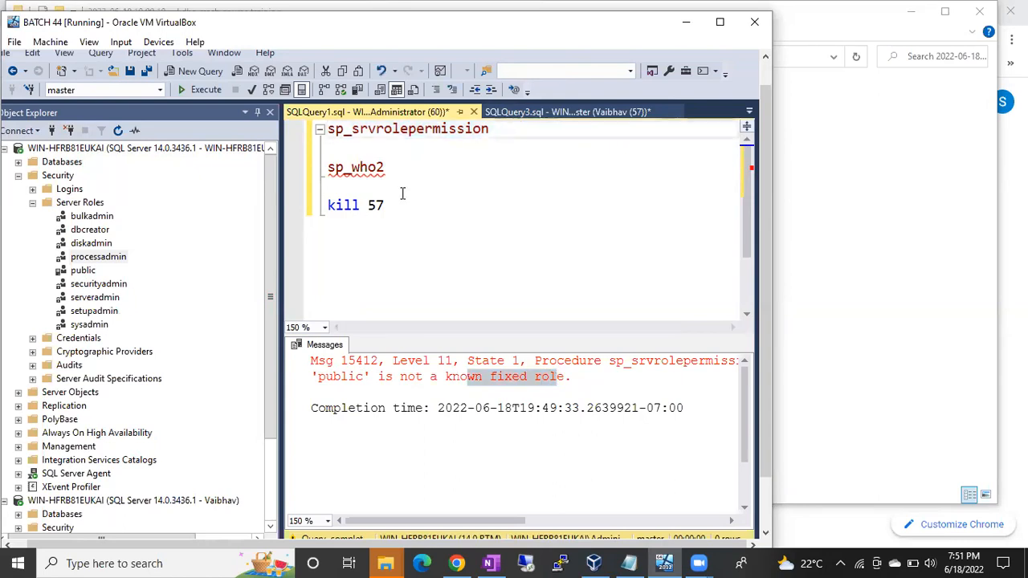
{"action": "left_click_drag", "start_coordinate": [98, 256], "coordinate": [492, 129]}
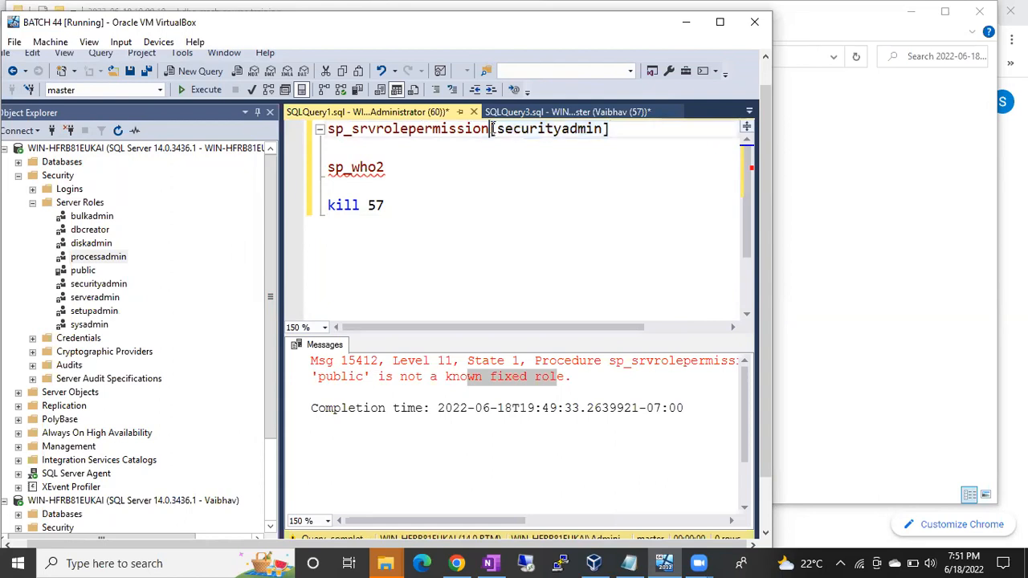
{"action": "left_click_drag", "start_coordinate": [624, 129], "coordinate": [310, 131]}
{"action": "key", "text": "F5"}
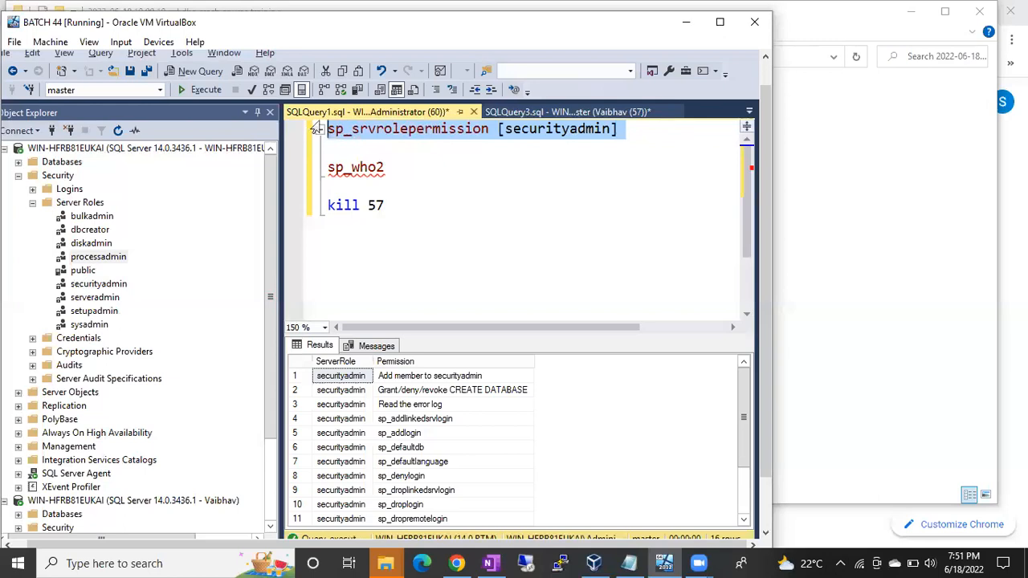
{"action": "left_click", "coordinate": [545, 150]}
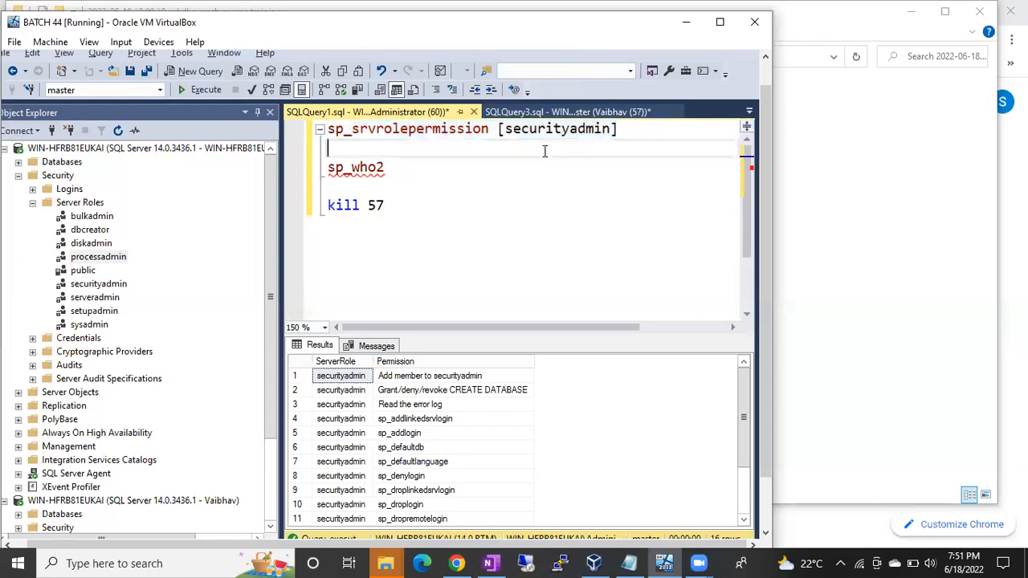
Review the permissions returned for the securityadmin role in the query results.
{"action": "left_click", "coordinate": [447, 420]}
{"action": "scroll", "coordinate": [447, 424], "scroll_direction": "down", "scroll_amount": 2}
{"action": "scroll", "coordinate": [447, 424], "scroll_direction": "up", "scroll_amount": 2}
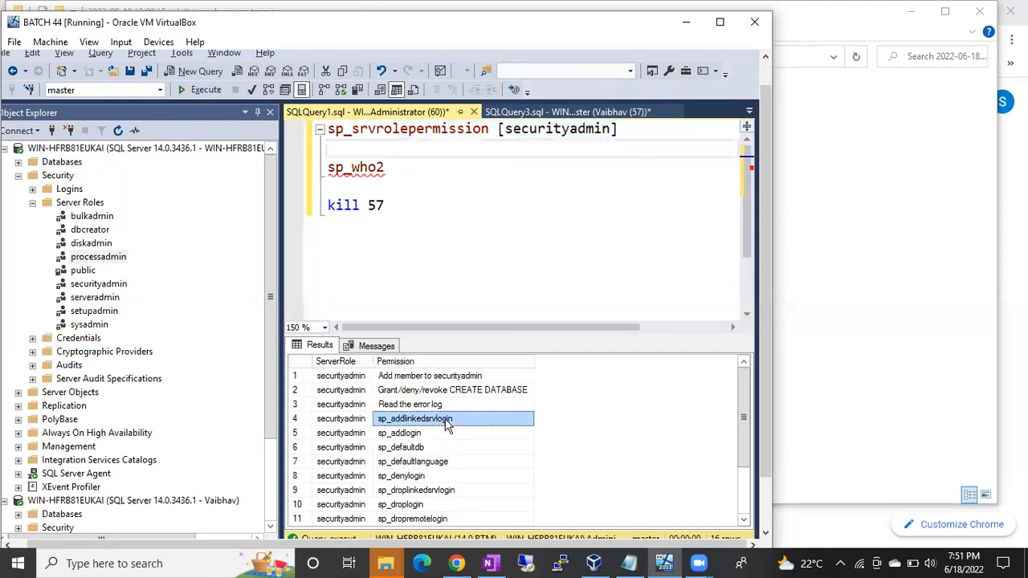
{"action": "left_click_drag", "start_coordinate": [633, 128], "coordinate": [328, 127]}
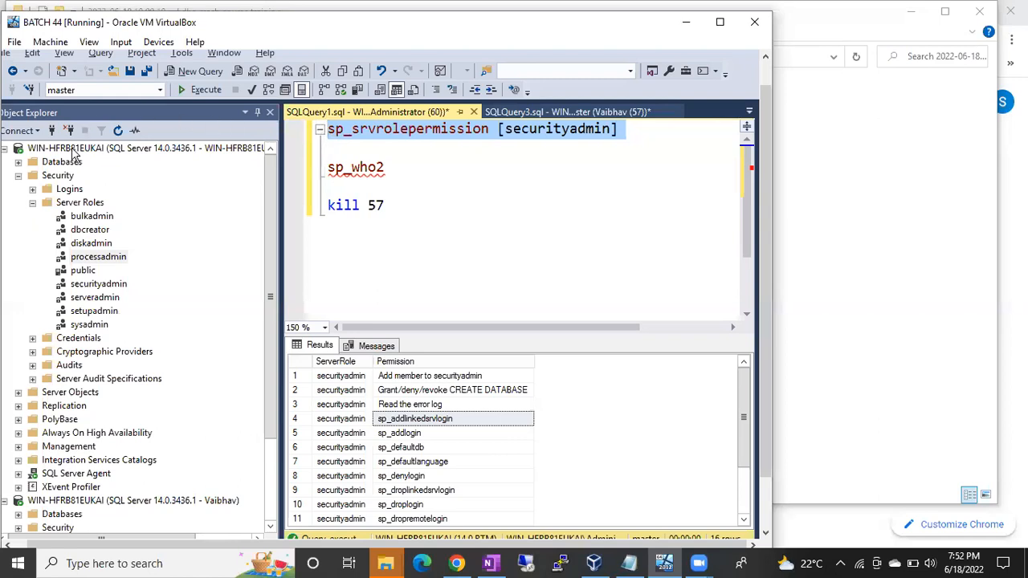
Compare the logins listed under the restricted SQL login's connection with those listed under the administrator's connection.
{"action": "left_click", "coordinate": [32, 203]}
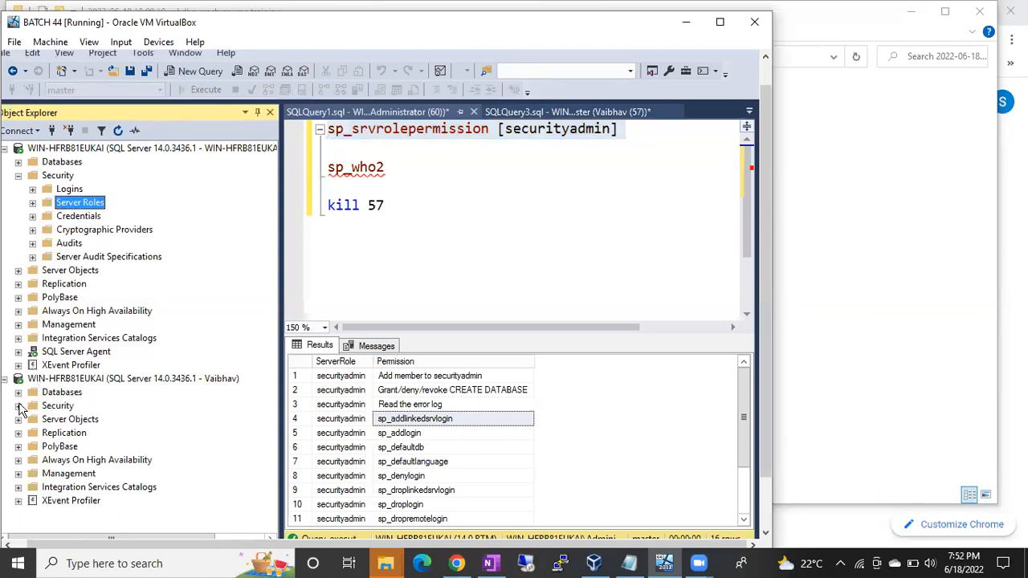
{"action": "left_click", "coordinate": [19, 405]}
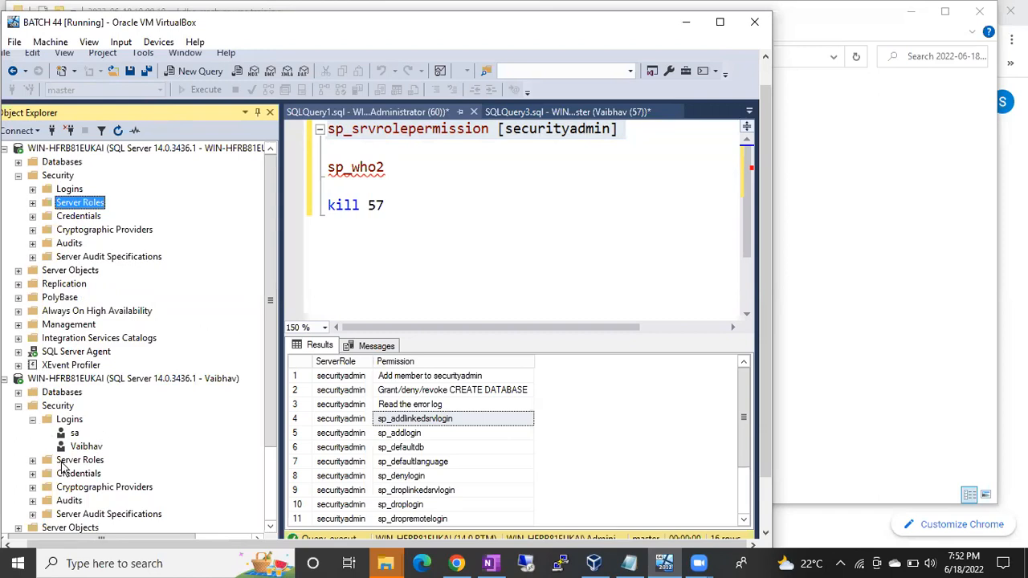
{"action": "left_click", "coordinate": [72, 421]}
{"action": "left_click", "coordinate": [120, 133]}
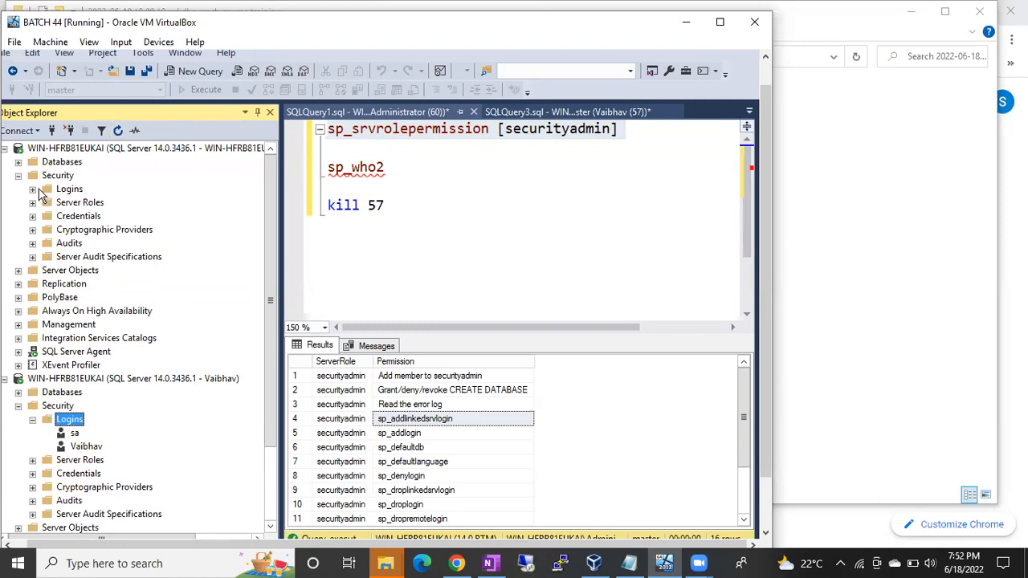
{"action": "left_click", "coordinate": [33, 190]}
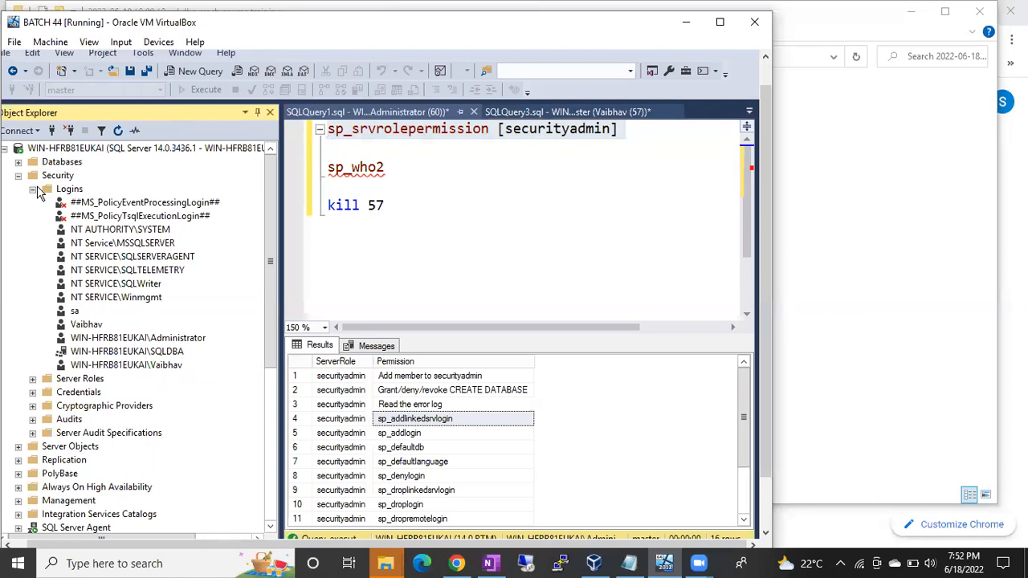
{"action": "left_click", "coordinate": [246, 16]}
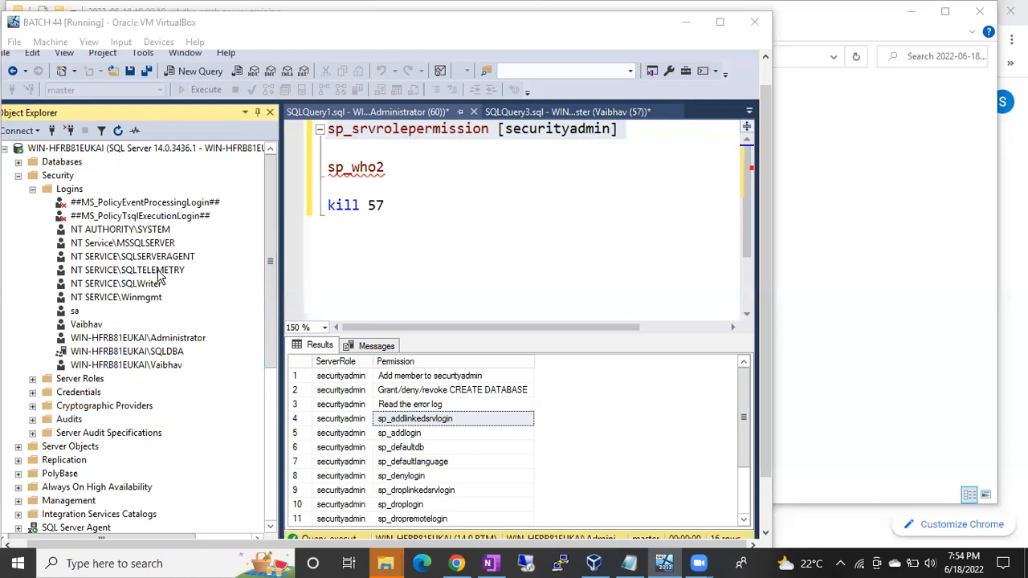
In the restricted SQL login's properties on the administrator connection, remove the processadmin server role and assign securityadmin instead.
{"action": "left_click", "coordinate": [92, 324]}
{"action": "double_click", "coordinate": [92, 323]}
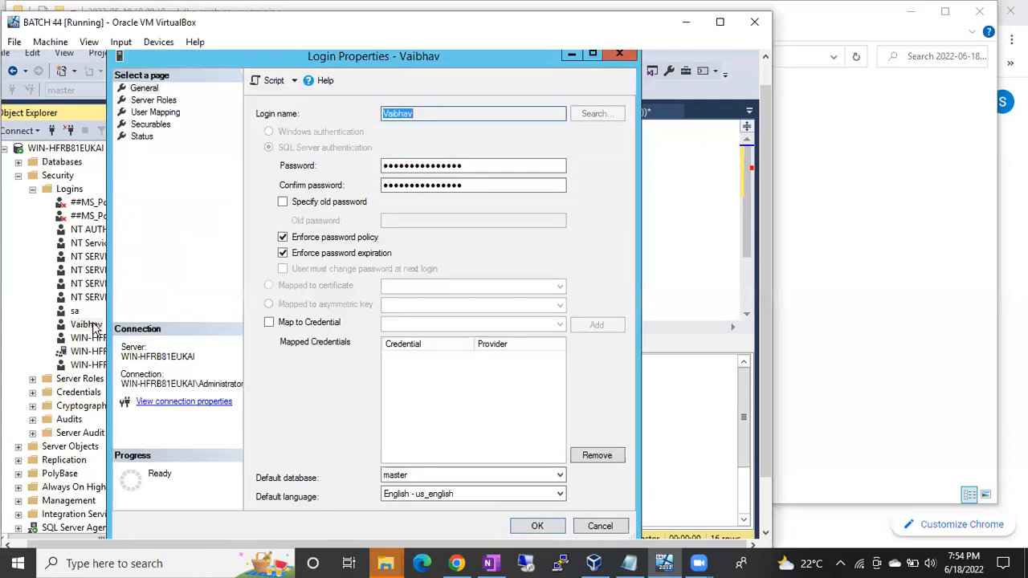
{"action": "left_click", "coordinate": [147, 101]}
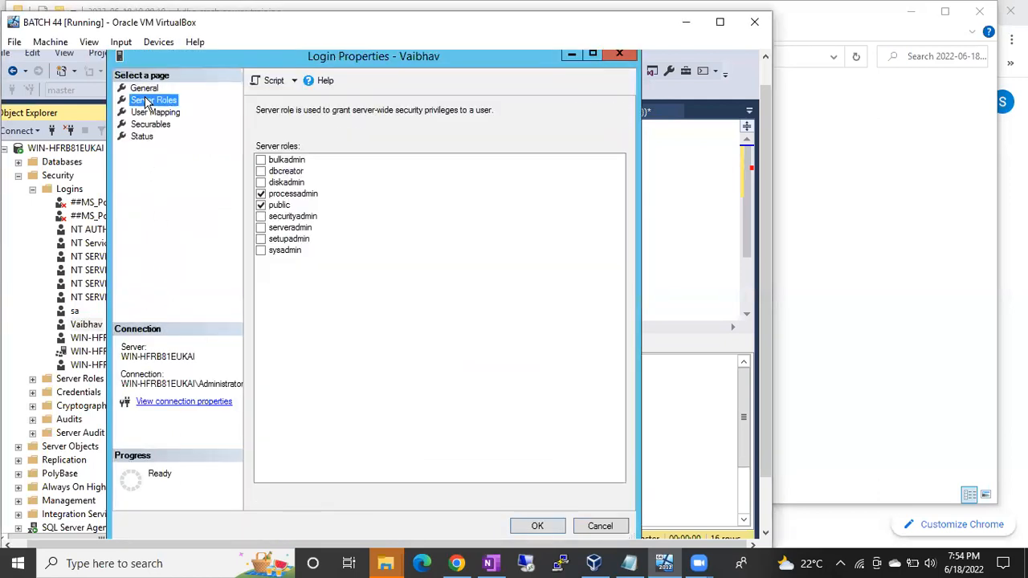
{"action": "left_click", "coordinate": [261, 195]}
{"action": "left_click", "coordinate": [261, 194]}
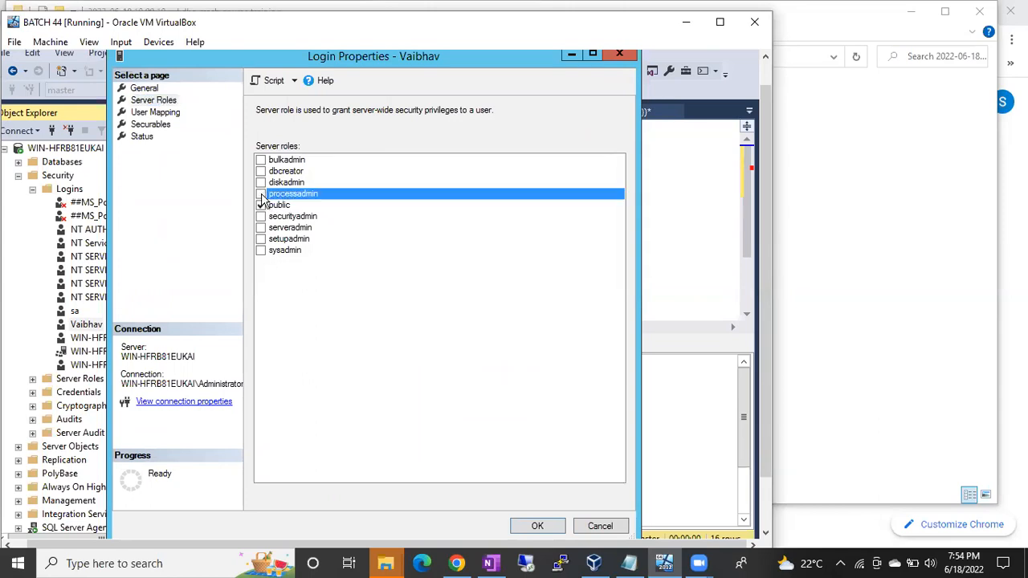
{"action": "left_click", "coordinate": [261, 216]}
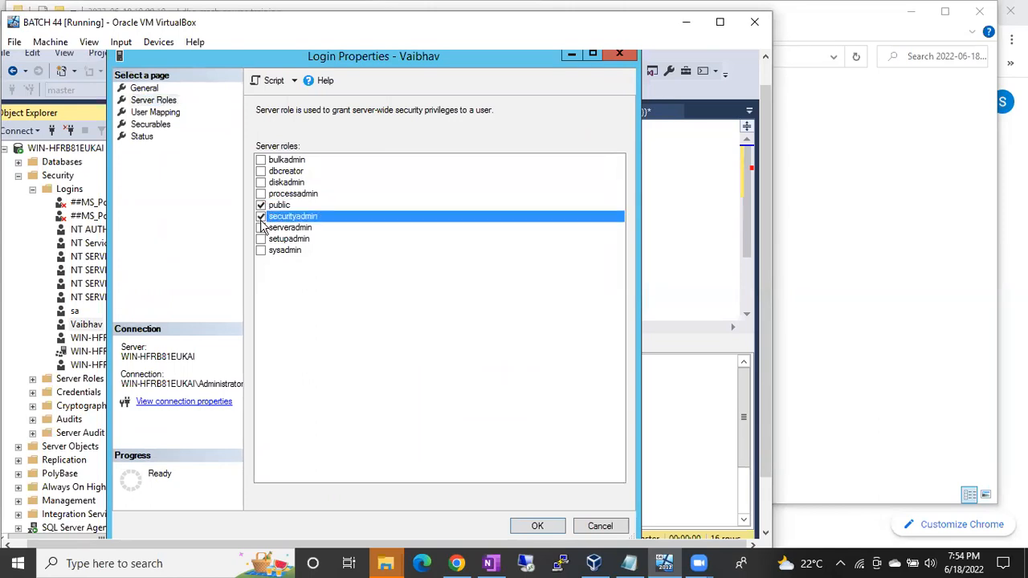
{"action": "left_click", "coordinate": [549, 524]}
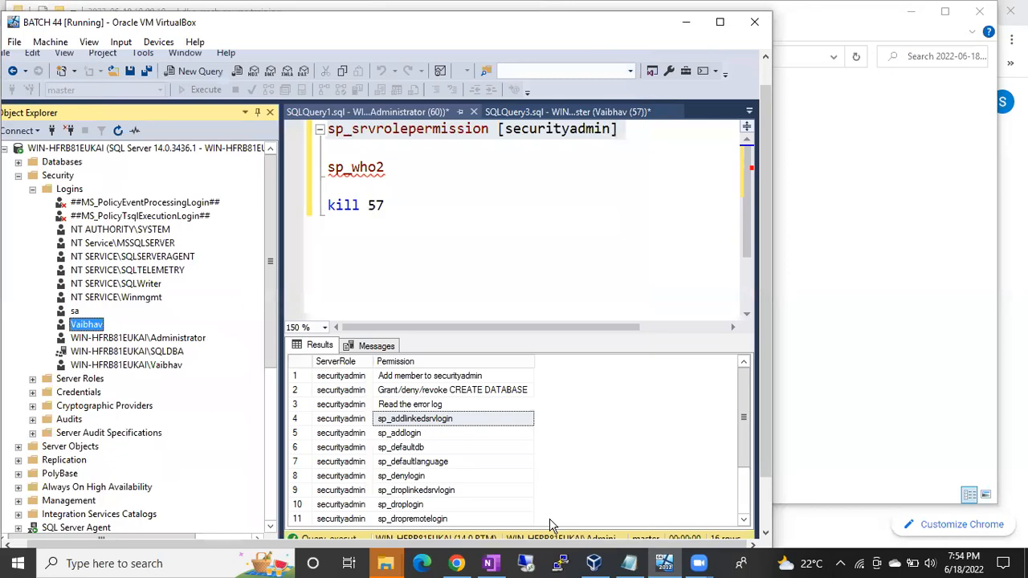
Refresh both server connections and expand the Logins folder under the restricted login's connection.
{"action": "left_click", "coordinate": [107, 151]}
{"action": "left_click", "coordinate": [118, 133]}
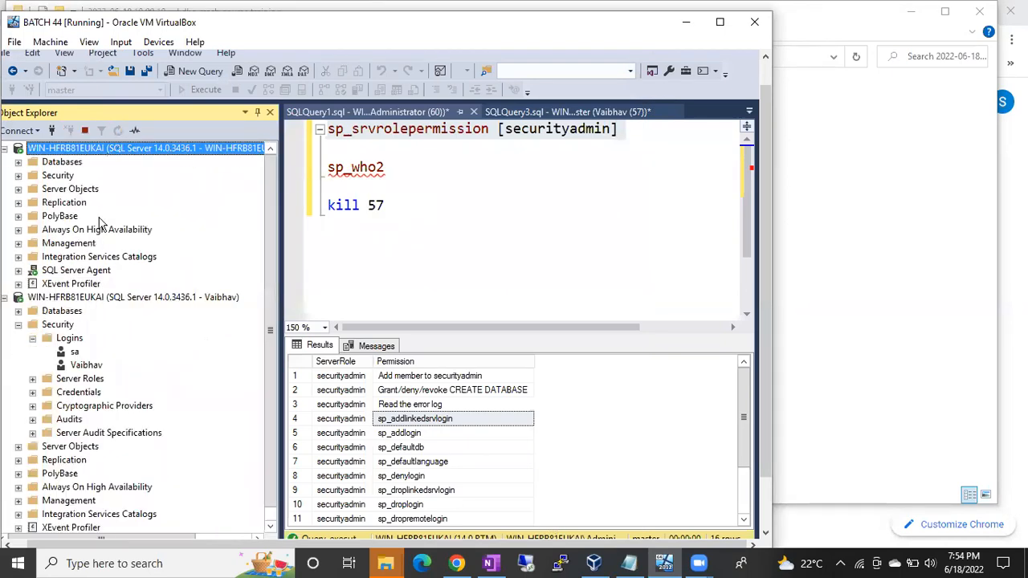
{"action": "left_click", "coordinate": [83, 298]}
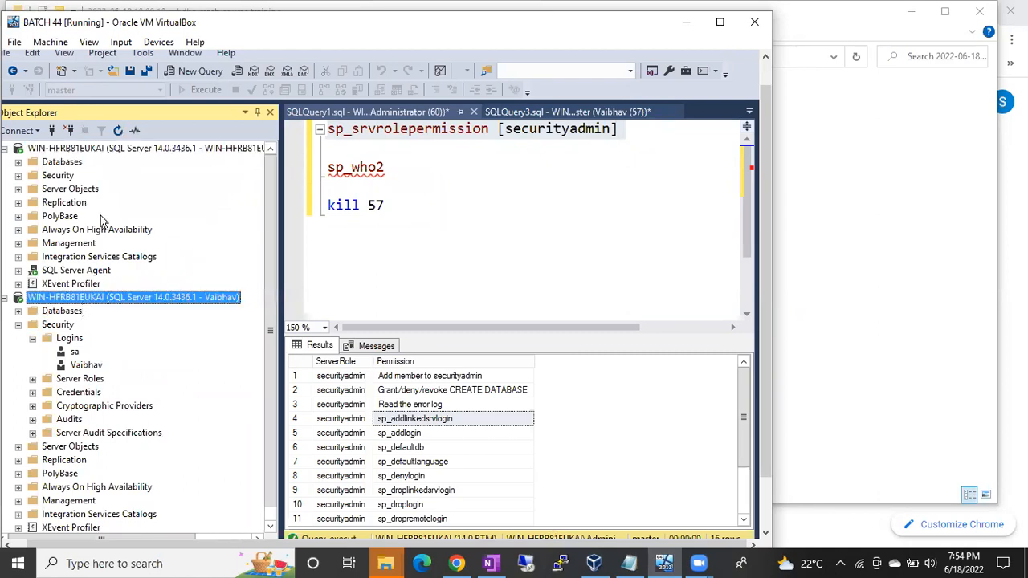
{"action": "left_click", "coordinate": [118, 131]}
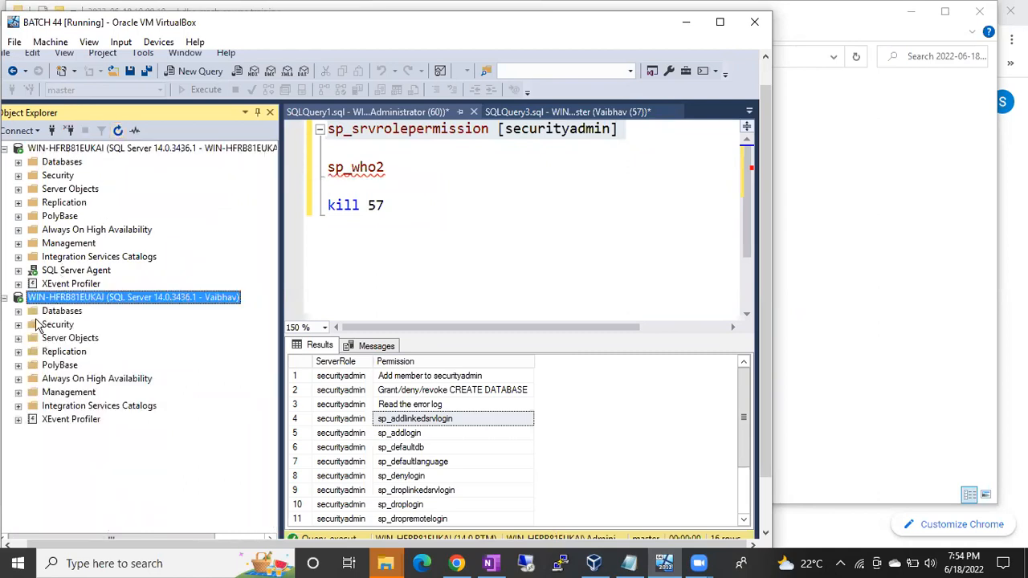
{"action": "left_click", "coordinate": [19, 325]}
{"action": "left_click", "coordinate": [32, 338]}
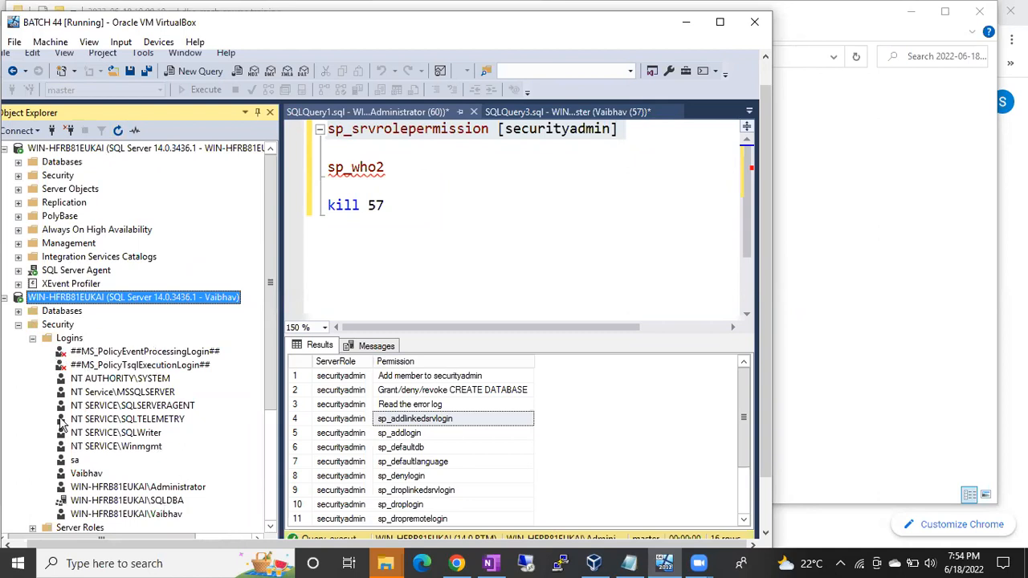
{"action": "left_click_drag", "start_coordinate": [273, 368], "coordinate": [273, 413]}
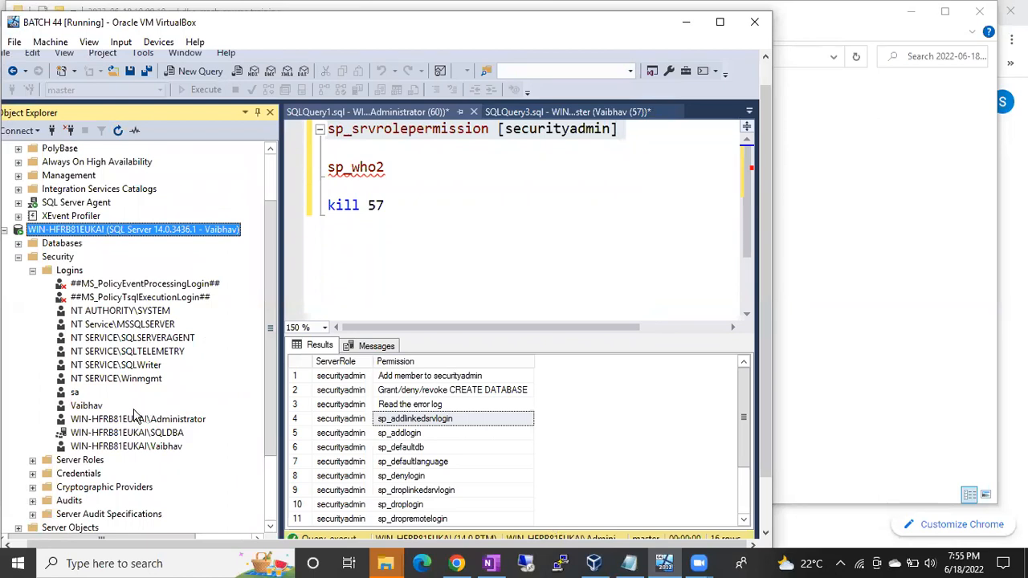
From the restricted login's connection, try to create a new SQL Server authentication login with a login name but no password.
{"action": "right_click", "coordinate": [72, 272]}
{"action": "left_click", "coordinate": [112, 281]}
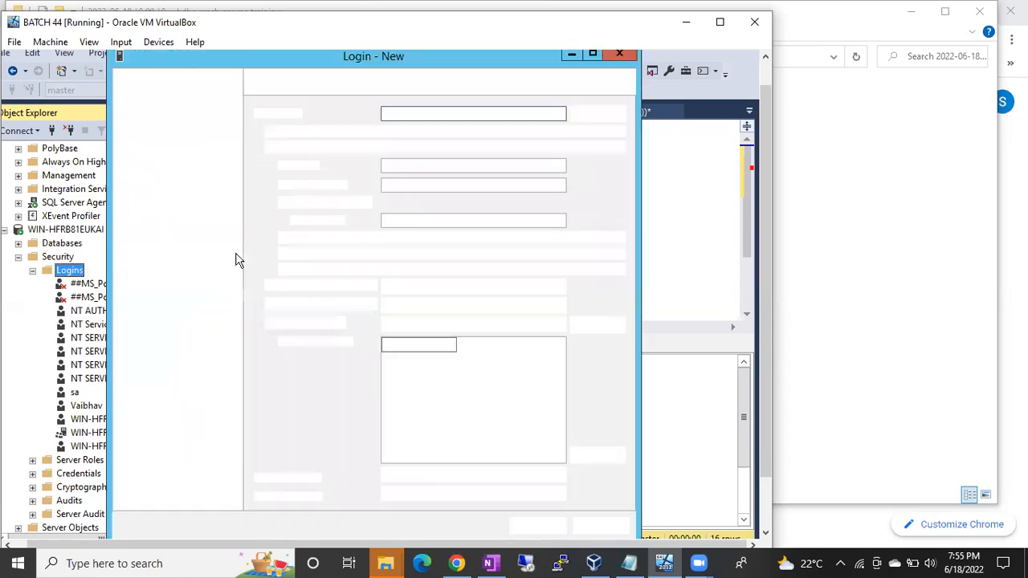
{"action": "left_click", "coordinate": [344, 146]}
{"action": "left_click", "coordinate": [394, 114]}
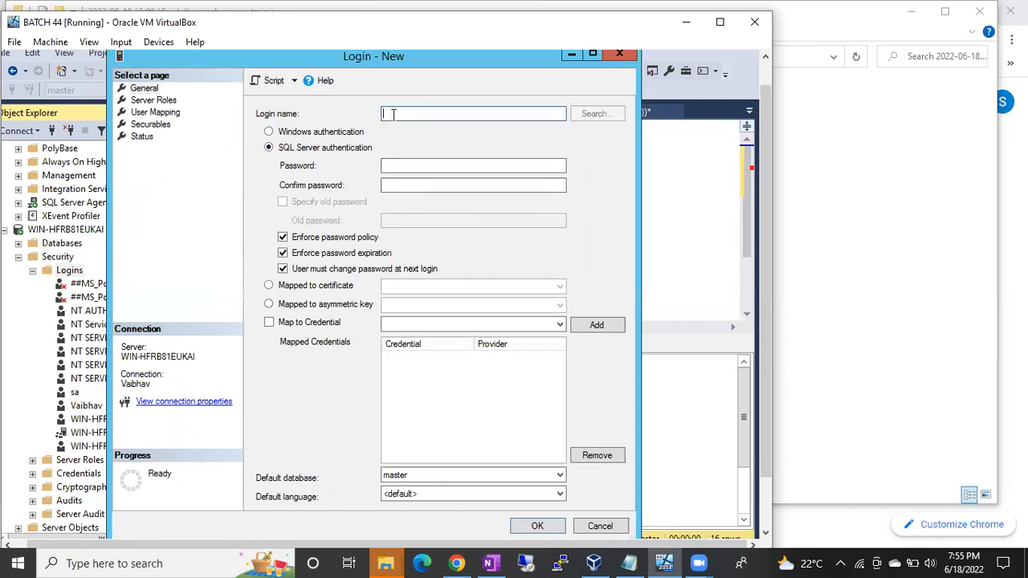
{"action": "type", "text": "Sameer"}
{"action": "left_click", "coordinate": [535, 525]}
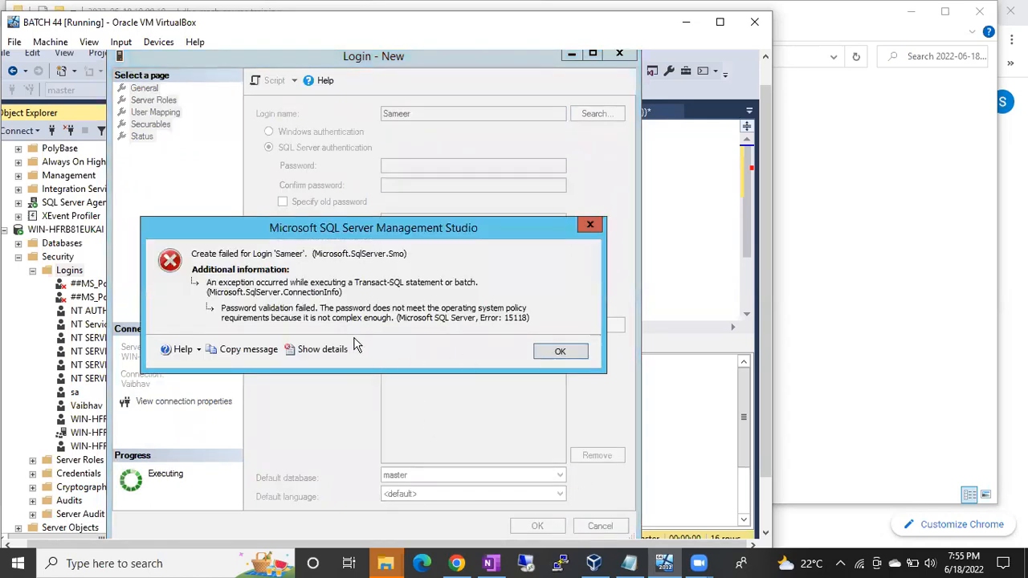
{"action": "left_click", "coordinate": [563, 350]}
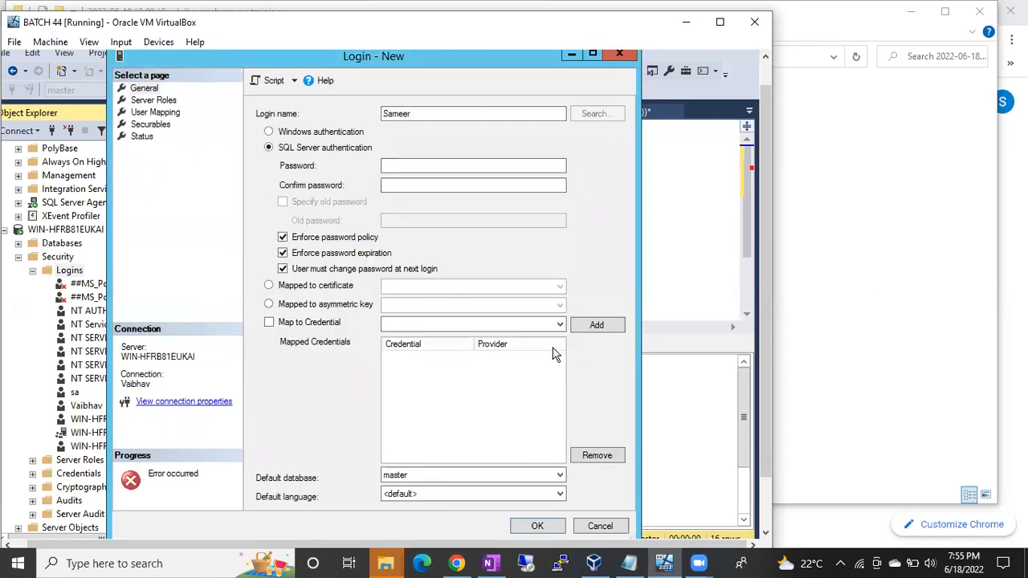
Enter and confirm the new login's password, turn off Enforce password policy, and create the login.
{"action": "left_click", "coordinate": [395, 163]}
{"action": "type", "text": "123"}
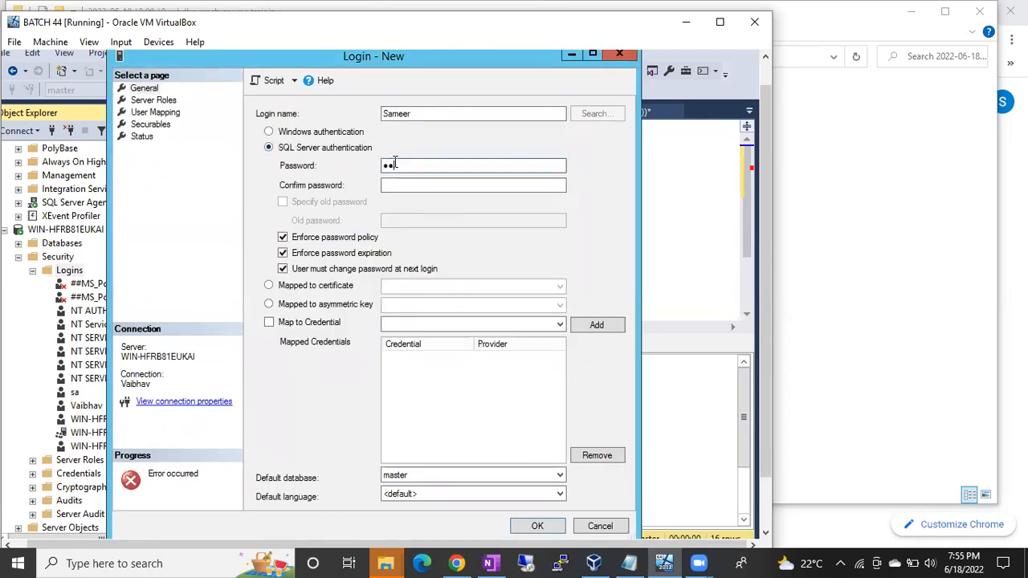
{"action": "key", "text": "Tab"}
{"action": "type", "text": "123"}
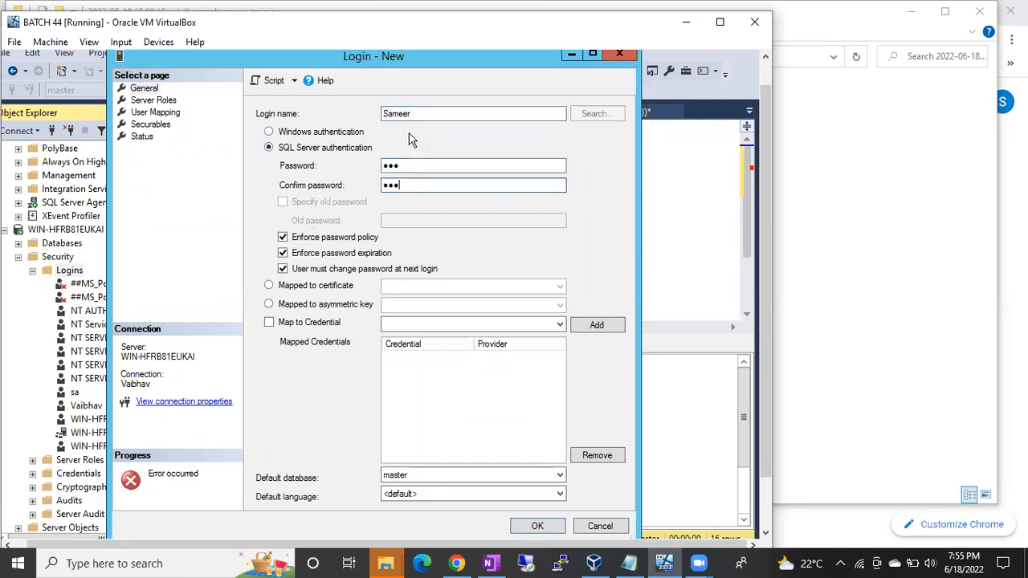
{"action": "left_click", "coordinate": [283, 240]}
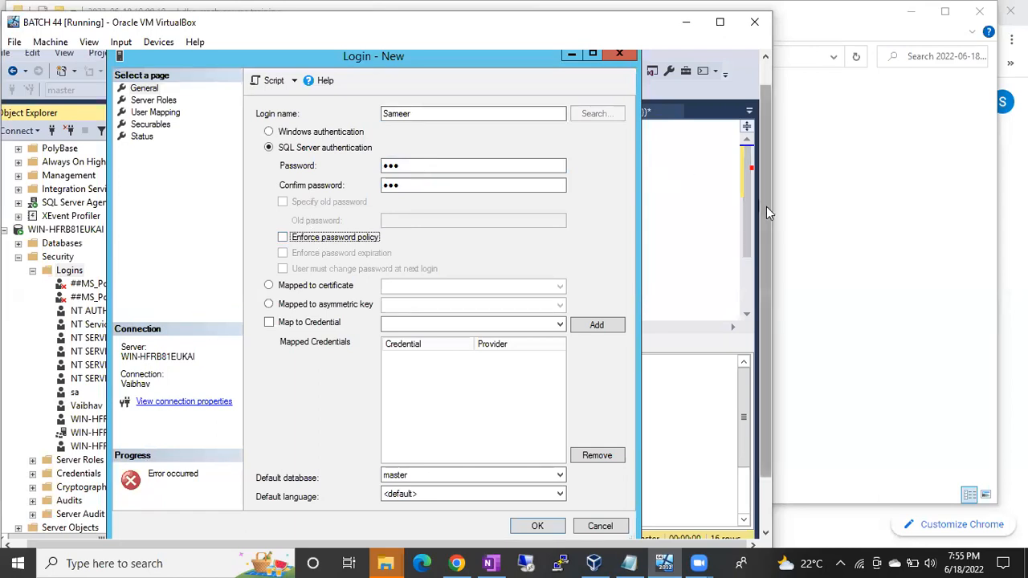
{"action": "left_click_drag", "start_coordinate": [766, 207], "coordinate": [771, 255]}
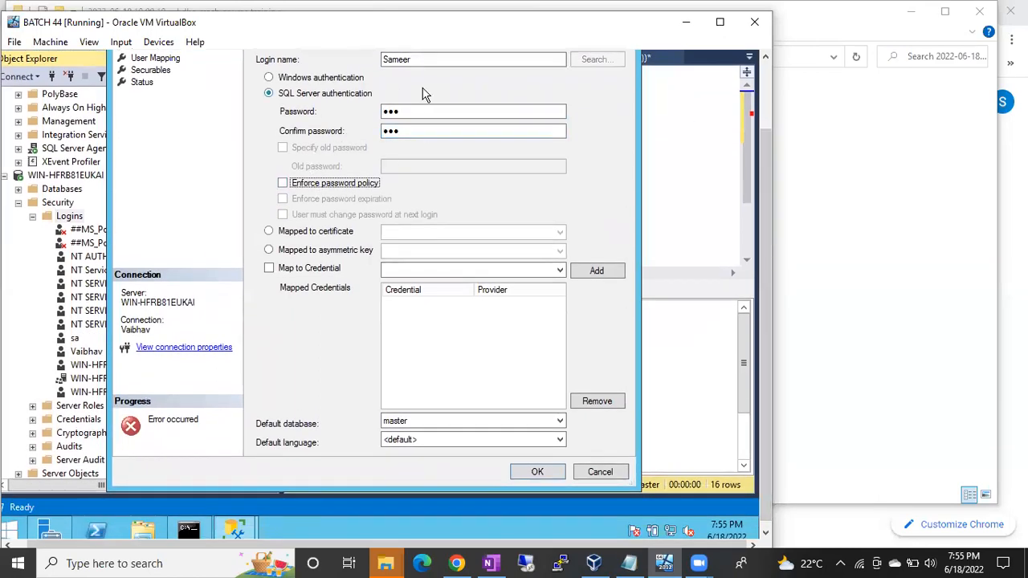
{"action": "left_click", "coordinate": [536, 471]}
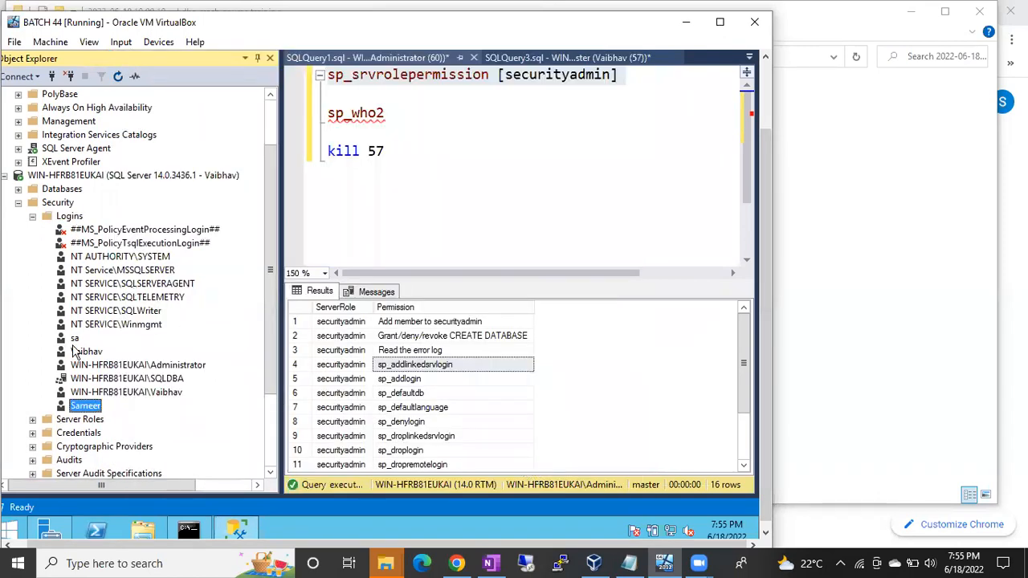
Delete the newly created login through the restricted login's connection, accepting the warning about associated database users.
{"action": "right_click", "coordinate": [80, 411]}
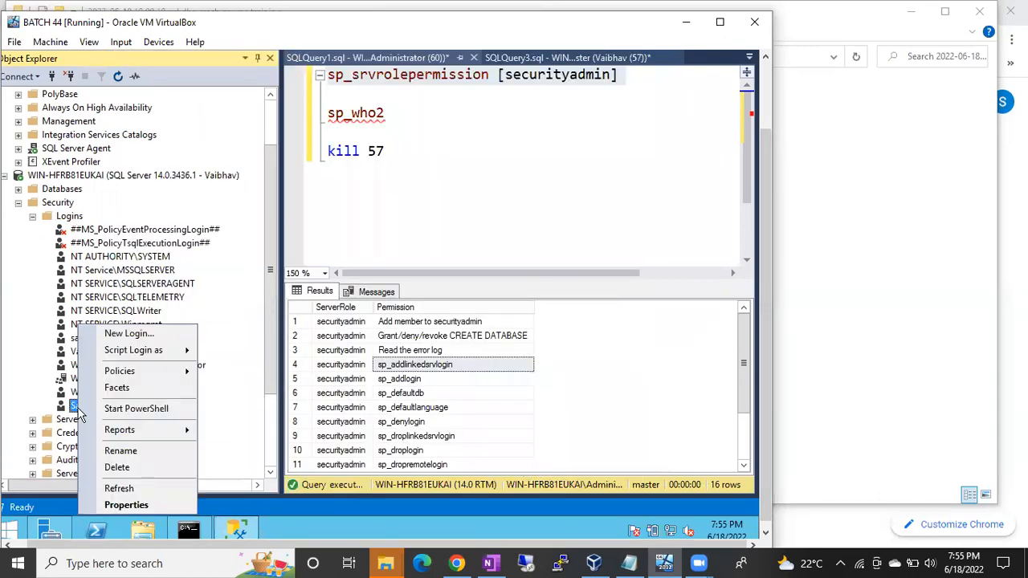
{"action": "left_click", "coordinate": [117, 466]}
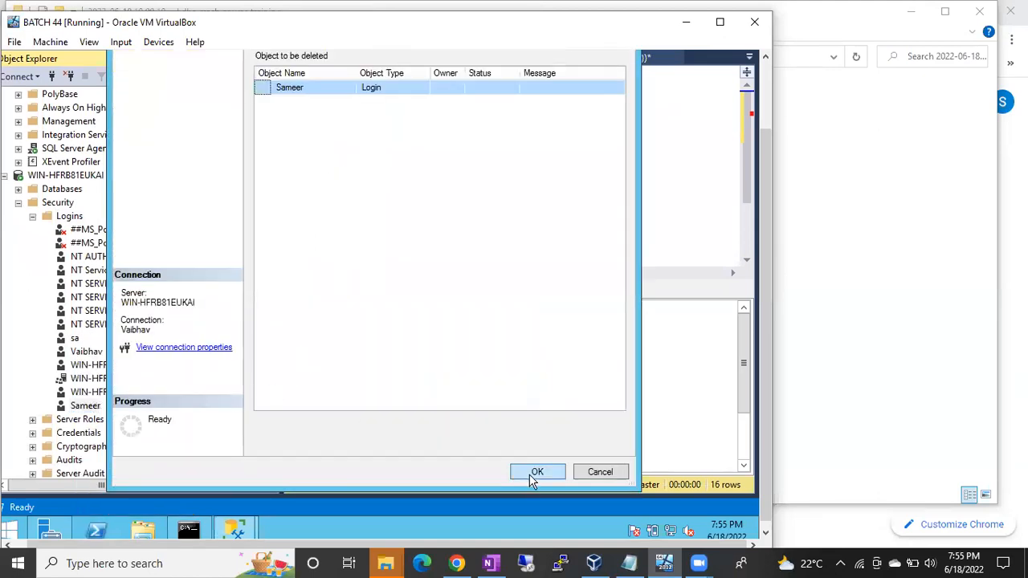
{"action": "left_click", "coordinate": [533, 472]}
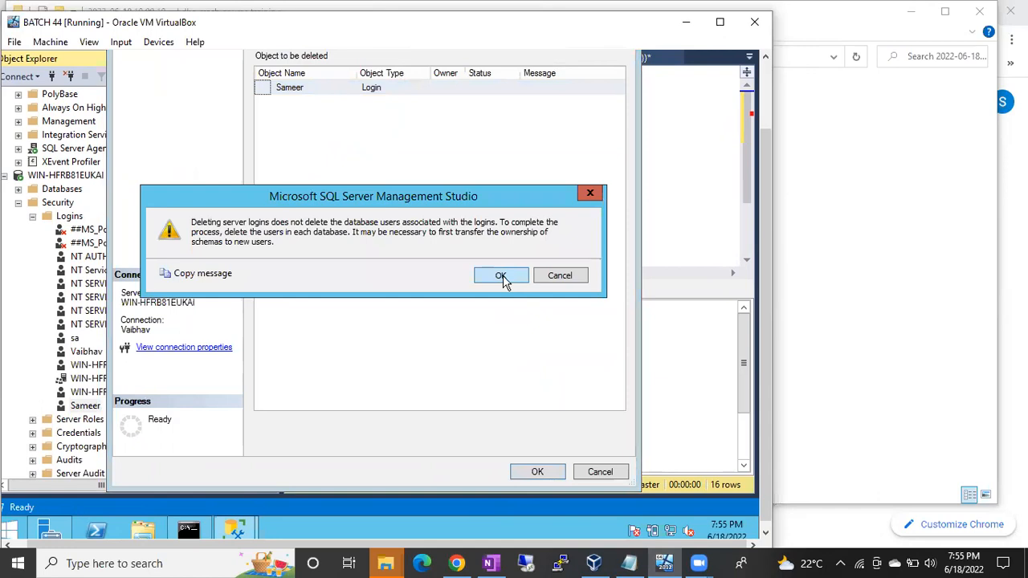
{"action": "left_click", "coordinate": [501, 276]}
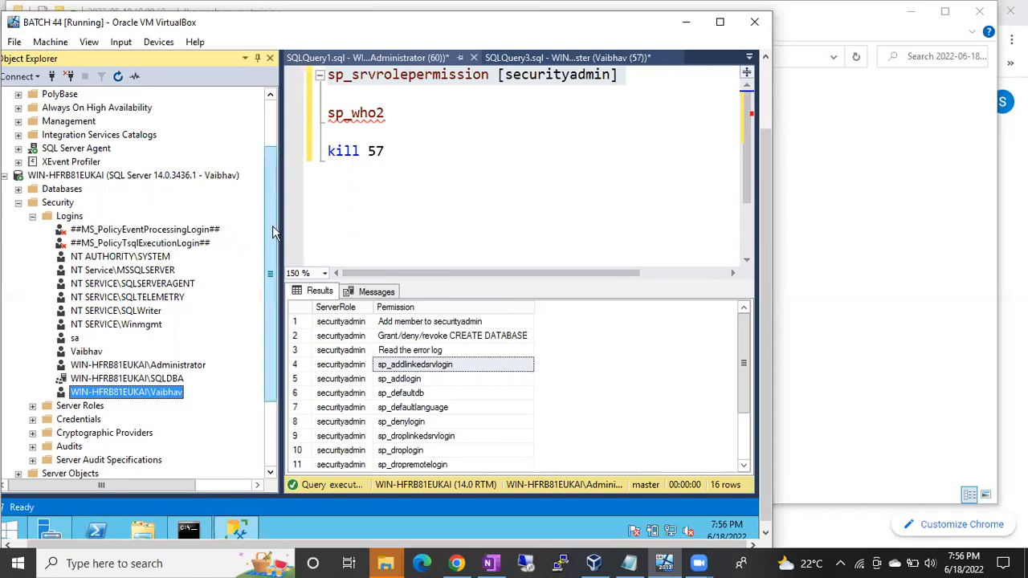
{"action": "scroll", "coordinate": [272, 221], "scroll_direction": "up", "scroll_amount": 2}
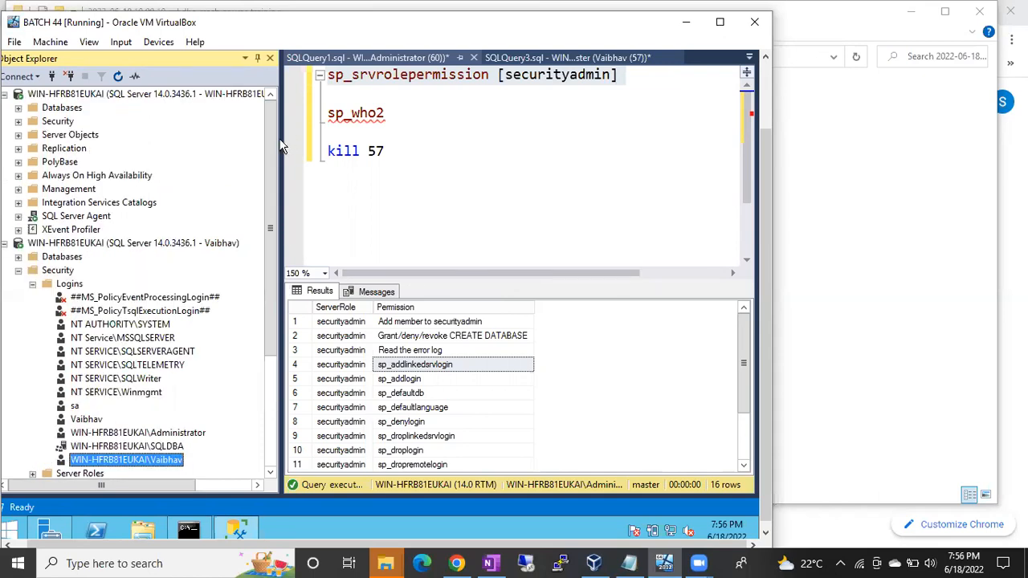
{"action": "left_click", "coordinate": [18, 271]}
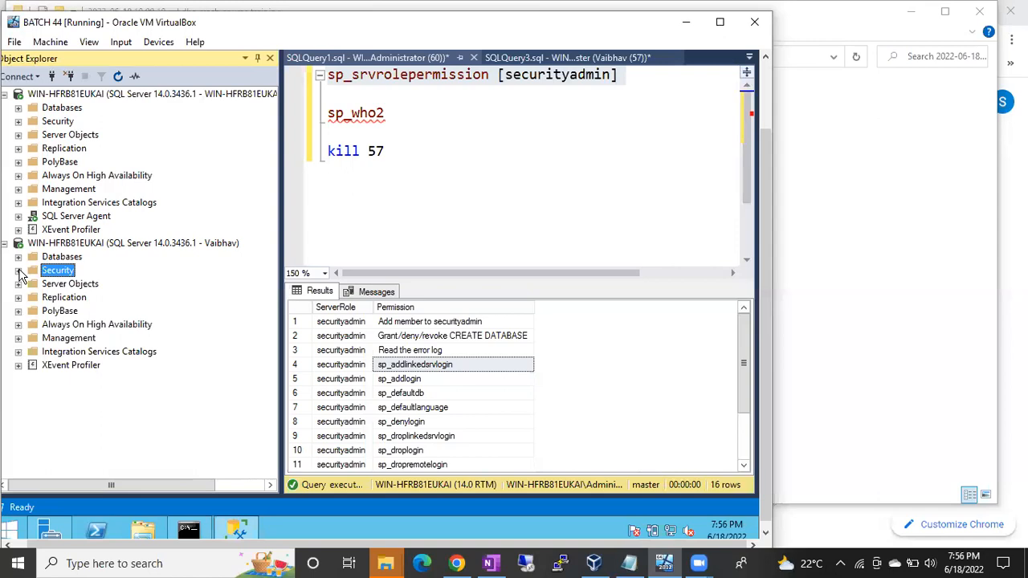
{"action": "left_click", "coordinate": [19, 271]}
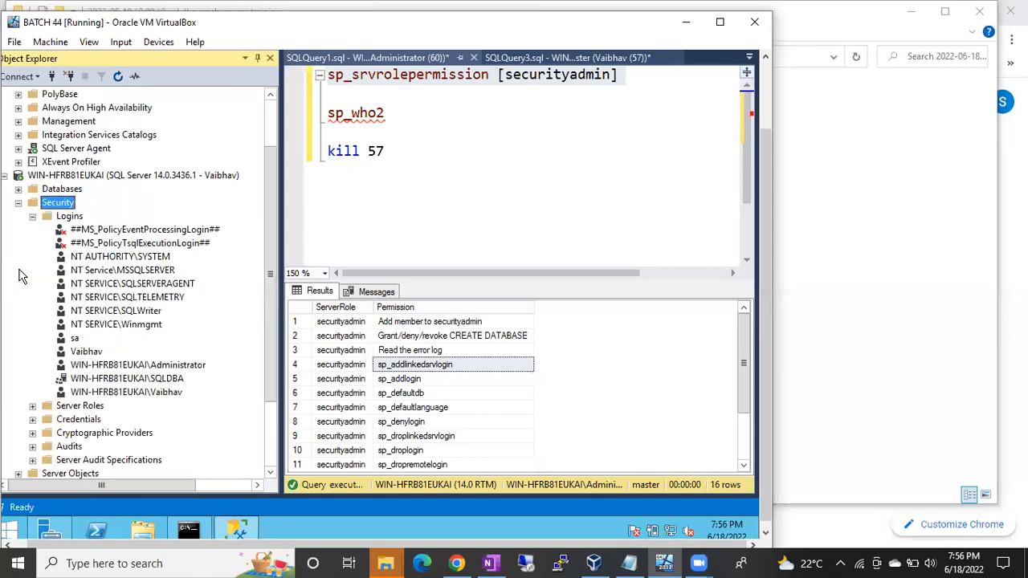
{"action": "left_click", "coordinate": [116, 366]}
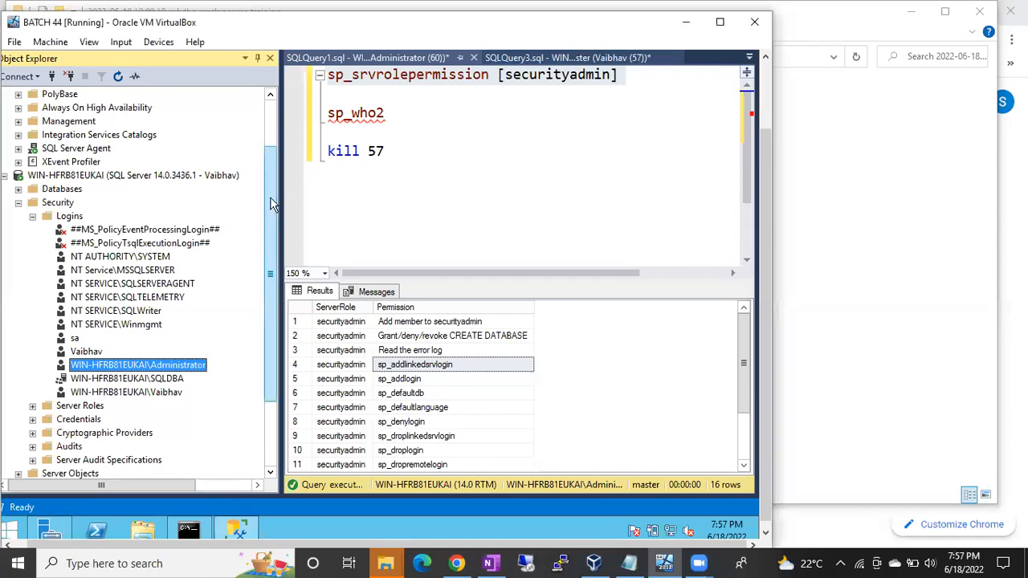
{"action": "scroll", "coordinate": [271, 204], "scroll_direction": "up", "scroll_amount": 2}
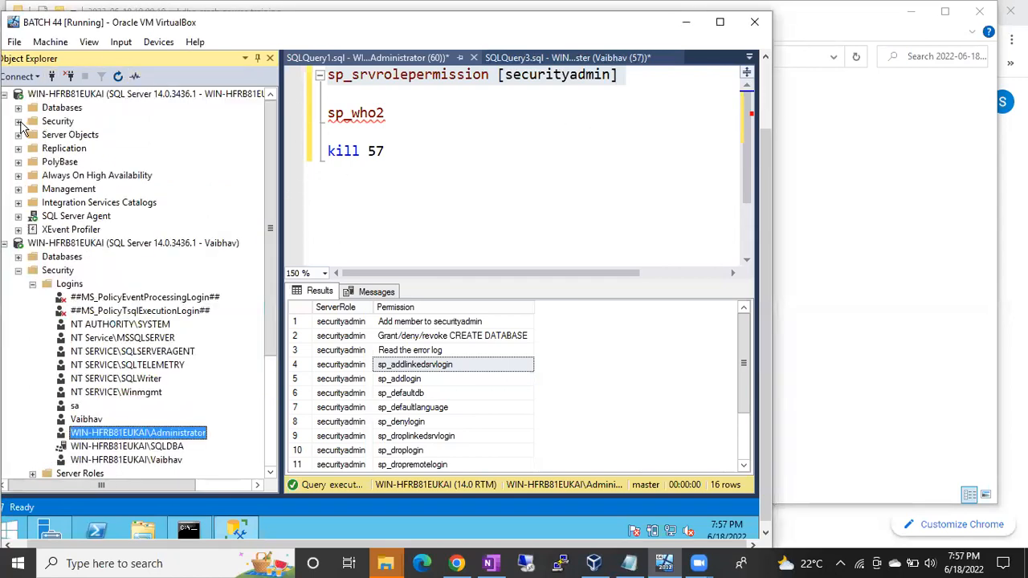
Expand Server Roles under the administrator connection and run sp_srvrolepermission for [serveradmin] in place of securityadmin.
{"action": "left_click", "coordinate": [19, 121]}
{"action": "left_click", "coordinate": [32, 148]}
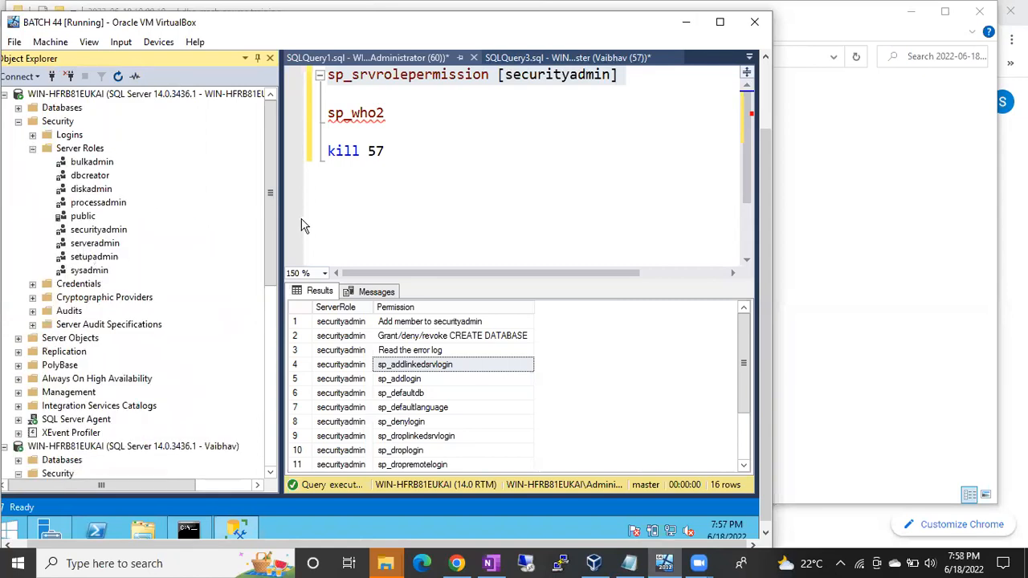
{"action": "left_click_drag", "start_coordinate": [766, 158], "coordinate": [742, 87]}
{"action": "left_click", "coordinate": [585, 162]}
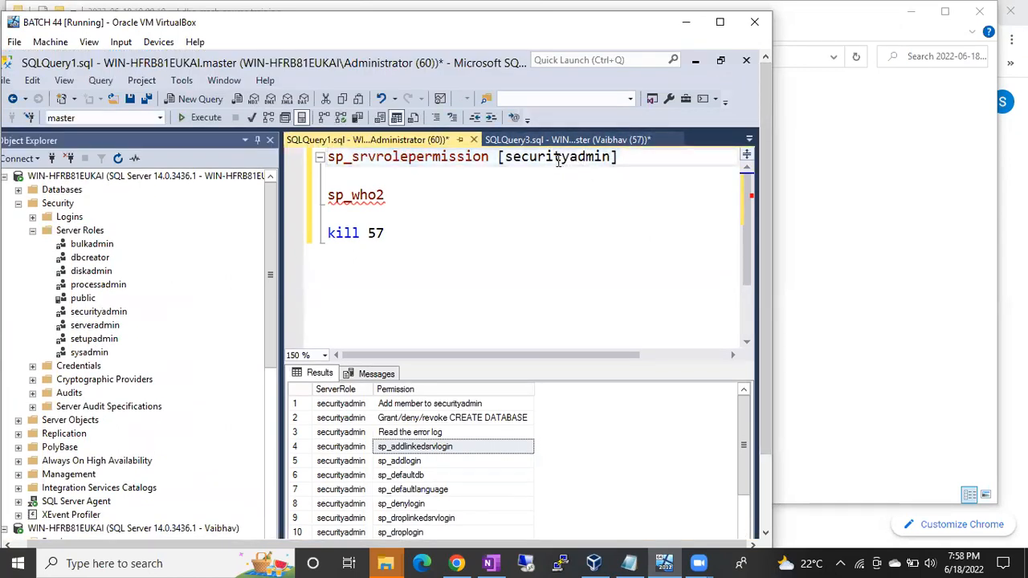
{"action": "double_click", "coordinate": [557, 160]}
{"action": "key", "text": "Delete"}
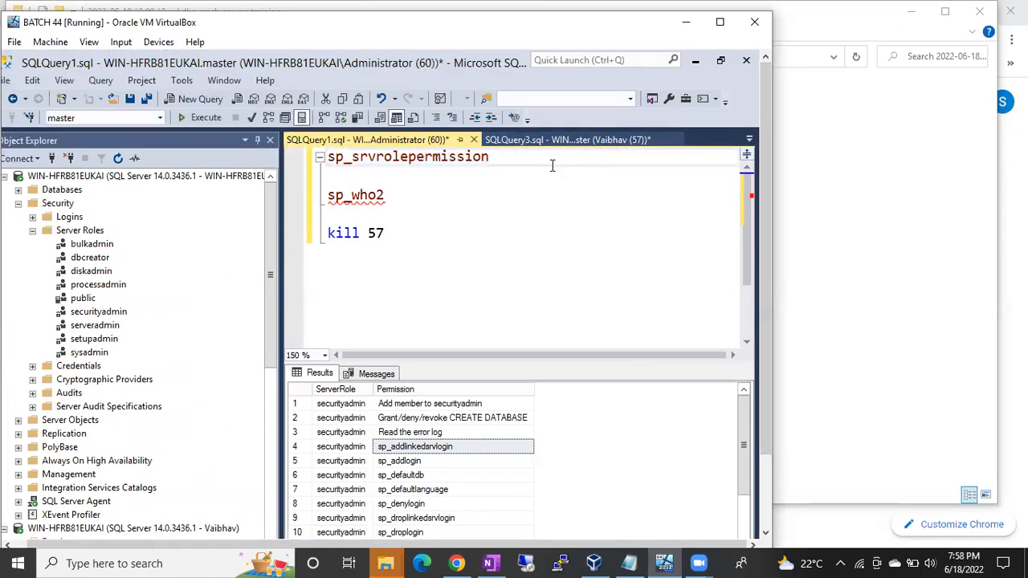
{"action": "left_click_drag", "start_coordinate": [94, 325], "coordinate": [507, 159]}
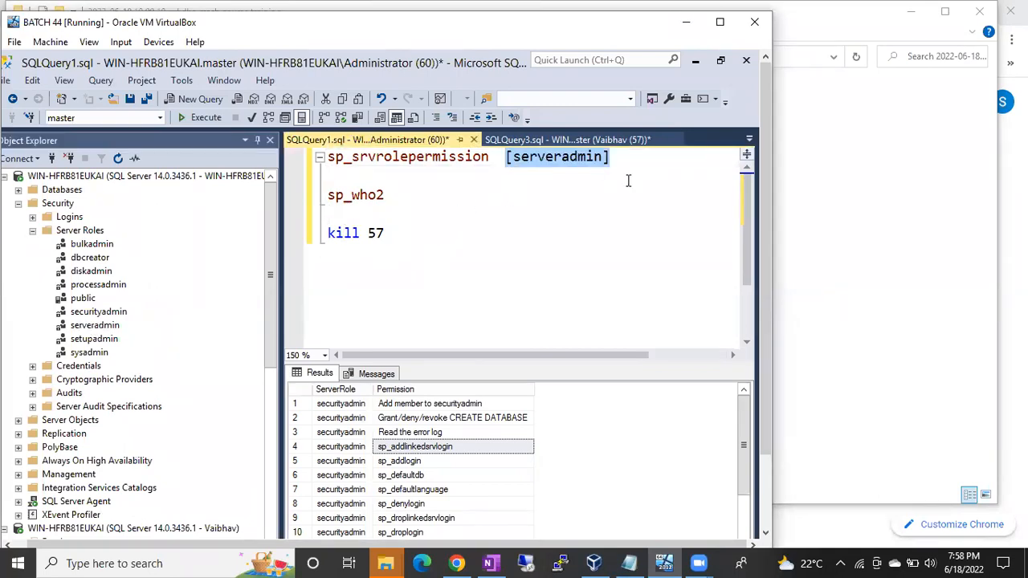
{"action": "left_click", "coordinate": [628, 180]}
{"action": "left_click_drag", "start_coordinate": [622, 160], "coordinate": [303, 163]}
{"action": "key", "text": "F5"}
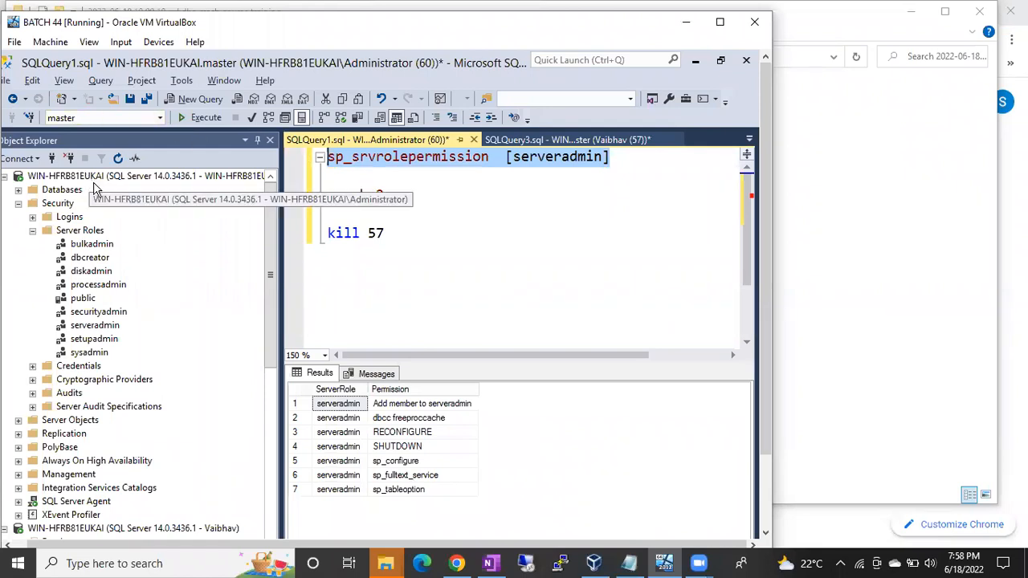
Check the administrator connection's service control options, including Stop and Restart, and open the Windows Services console with services.msc.
{"action": "right_click", "coordinate": [94, 178]}
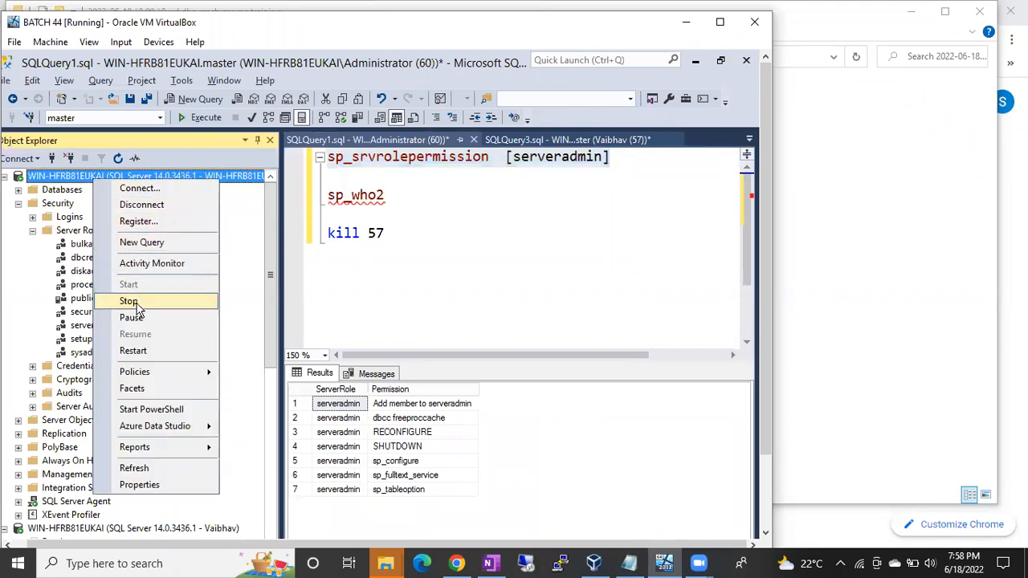
{"action": "left_click", "coordinate": [440, 249]}
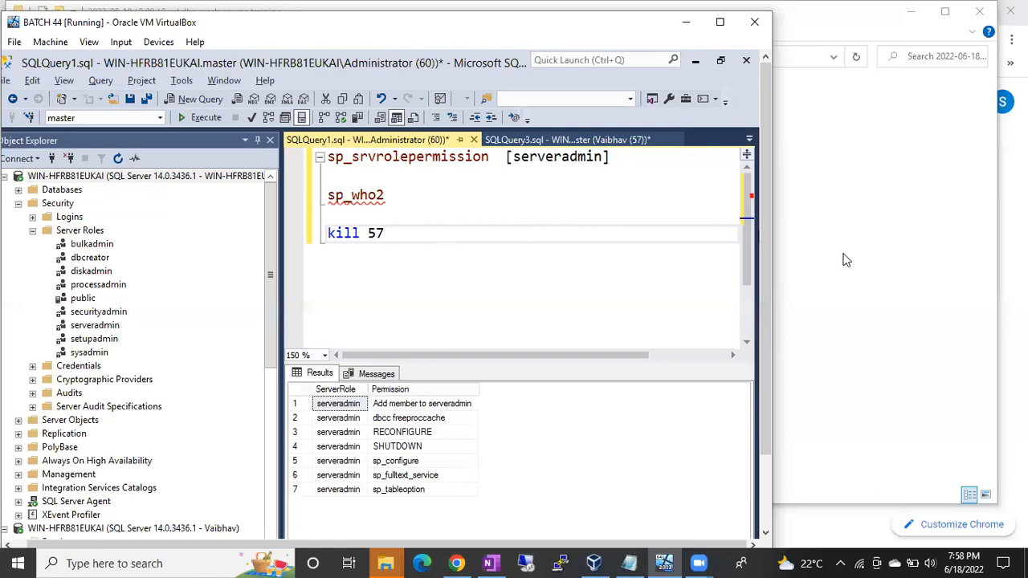
{"action": "left_click_drag", "start_coordinate": [766, 272], "coordinate": [766, 368]}
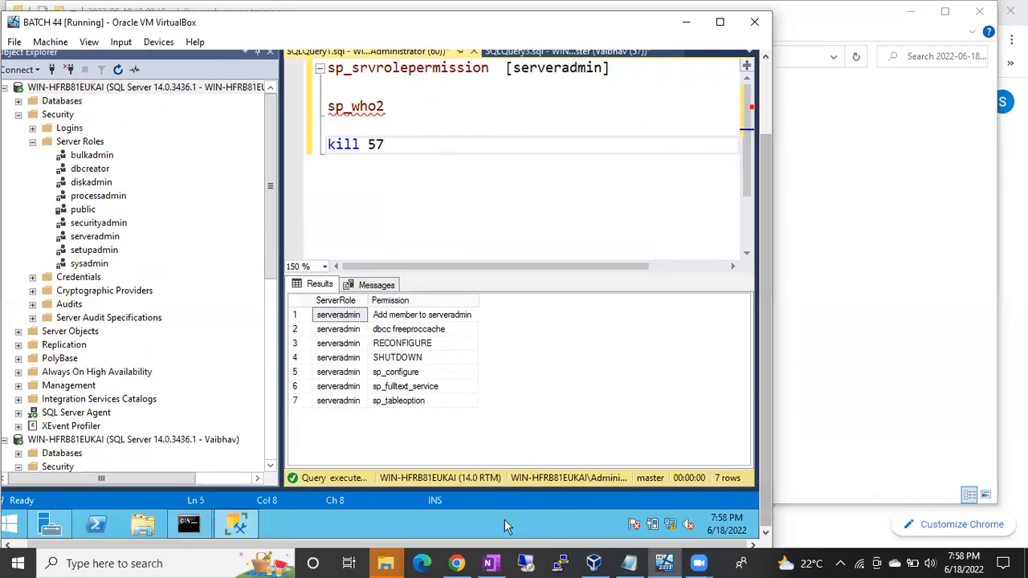
{"action": "key", "text": "super+r"}
{"action": "type", "text": "ser"}
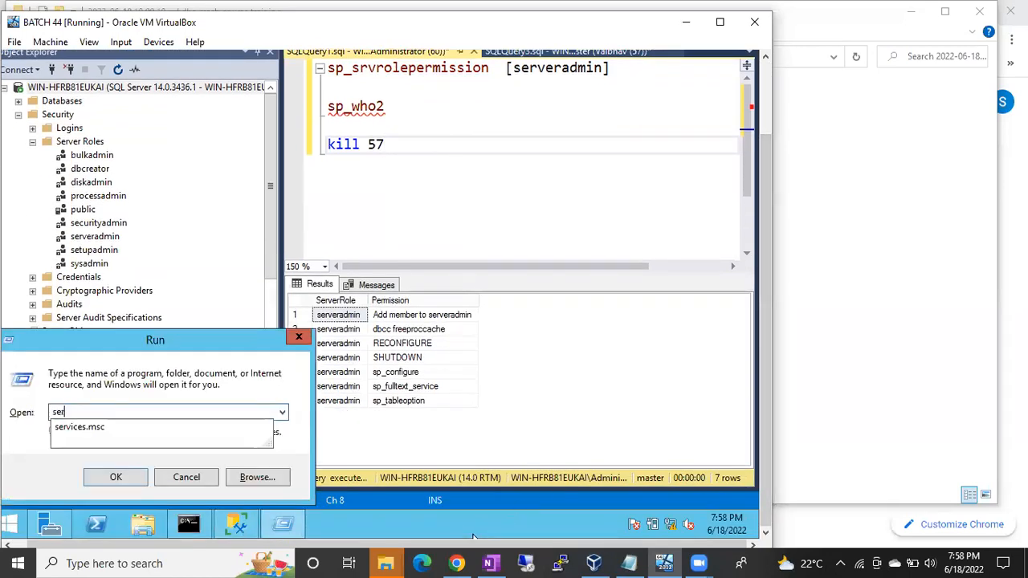
{"action": "key", "text": "Down"}
{"action": "key", "text": "Return"}
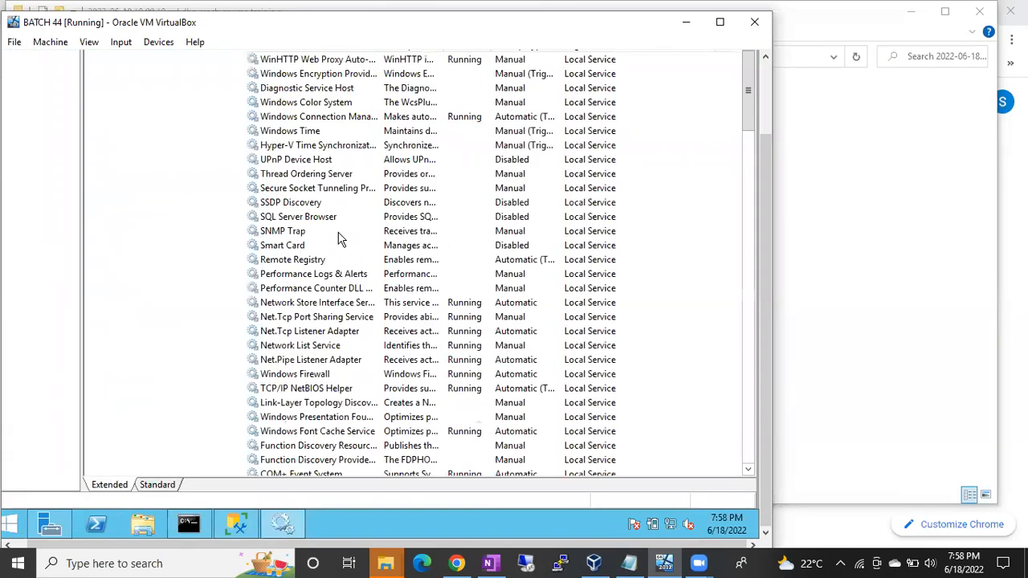
Sort the services by name and locate the SQL Server (MSSQLSERVER) service.
{"action": "left_click", "coordinate": [337, 231]}
{"action": "key", "text": "Down"}
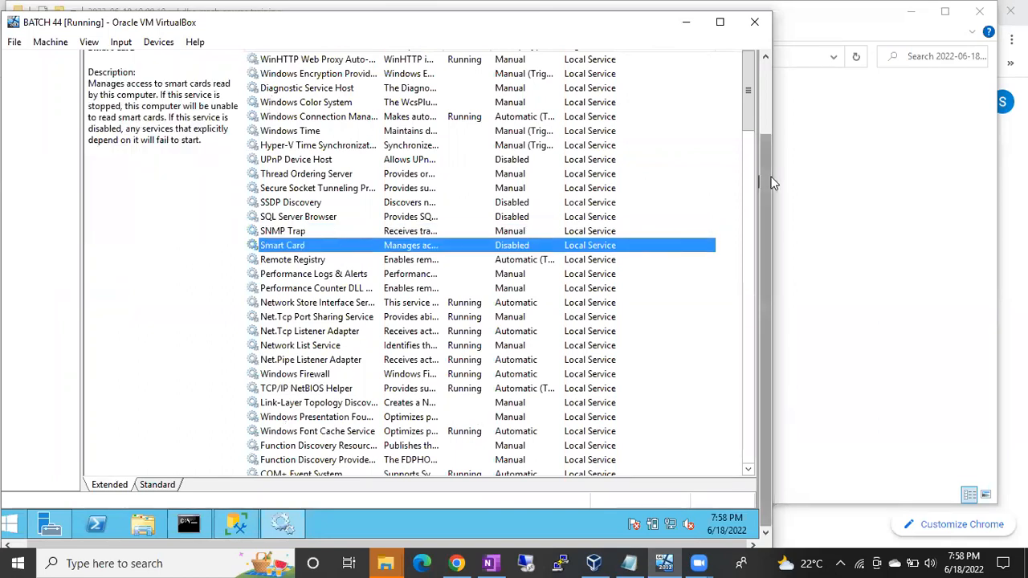
{"action": "left_click_drag", "start_coordinate": [768, 176], "coordinate": [767, 98]}
{"action": "left_click", "coordinate": [275, 134]}
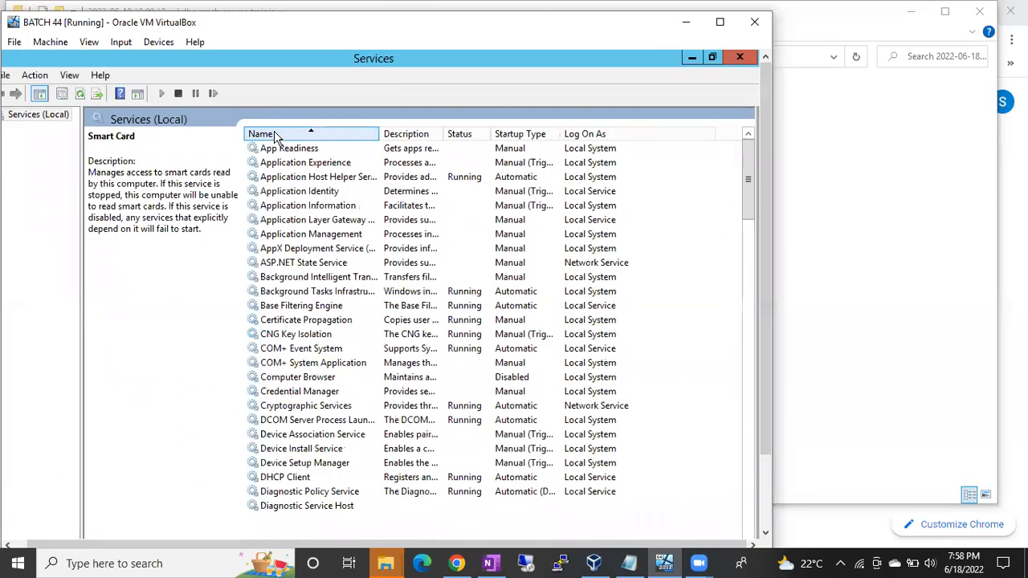
{"action": "left_click", "coordinate": [271, 262]}
{"action": "key", "text": "s"}
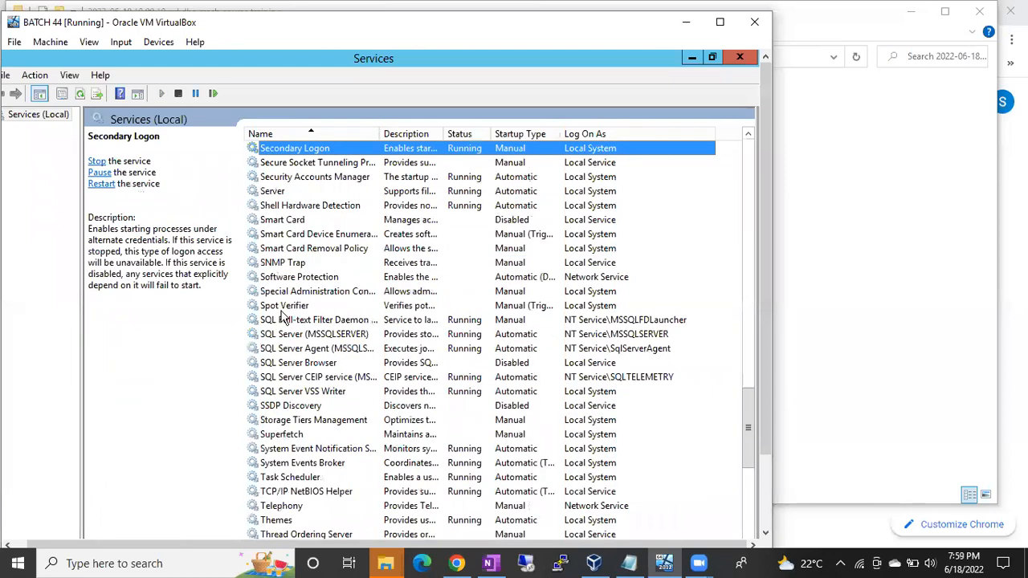
{"action": "left_click", "coordinate": [285, 335]}
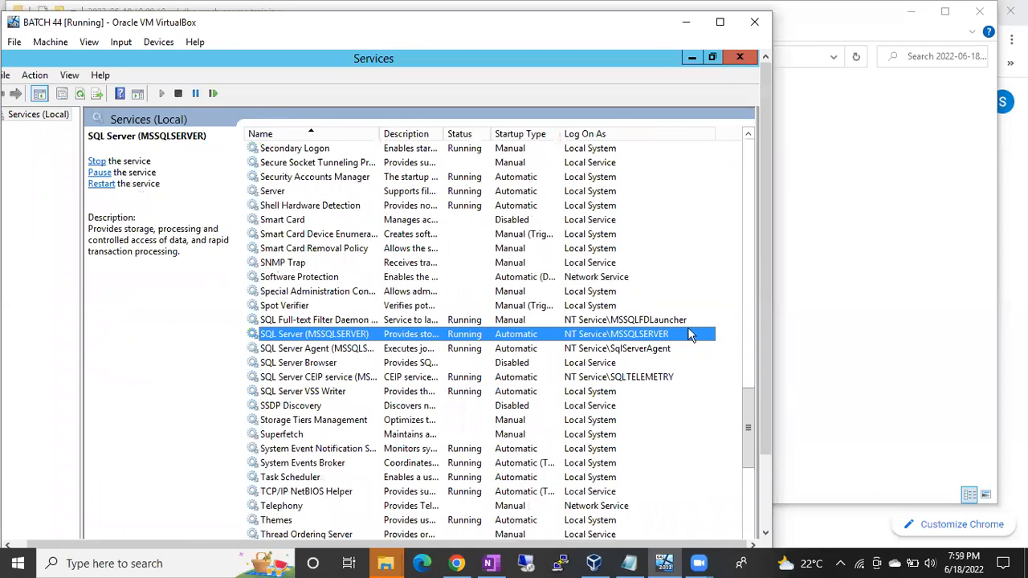
Return to SQL Server Management Studio, rerun the serveradmin permission query and highlight the SHUTDOWN permission.
{"action": "key", "text": "alt+Tab"}
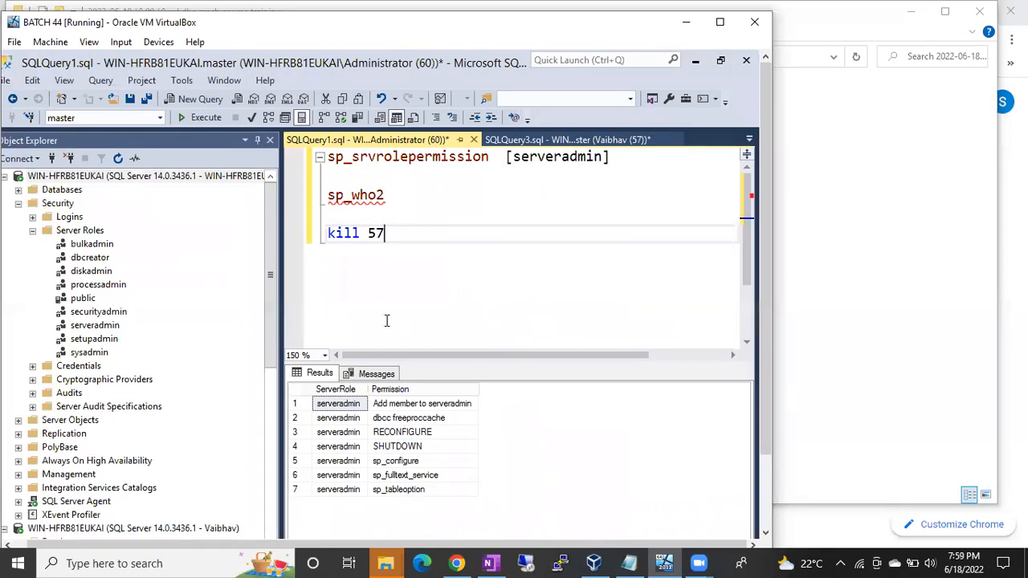
{"action": "left_click_drag", "start_coordinate": [618, 159], "coordinate": [298, 169]}
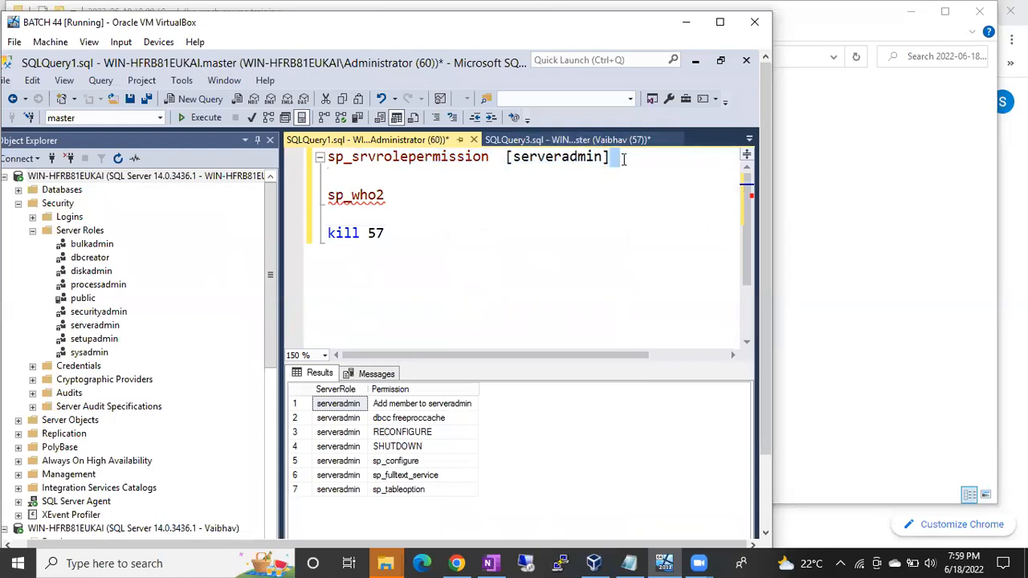
{"action": "left_click_drag", "start_coordinate": [622, 159], "coordinate": [295, 161]}
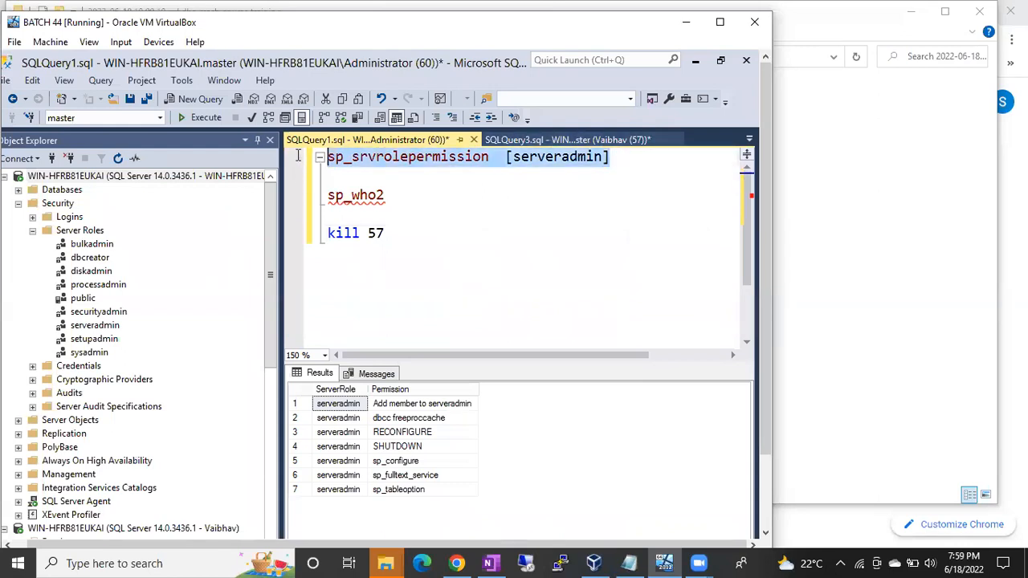
{"action": "key", "text": "F5"}
{"action": "left_click", "coordinate": [393, 448]}
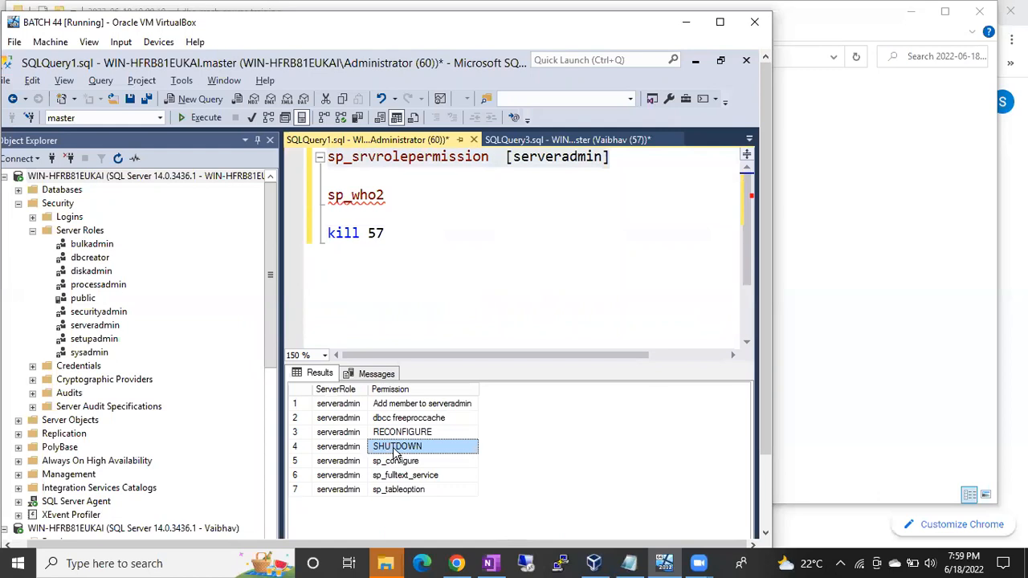
Add a shutdown statement below kill 57 in the query and select it without executing it.
{"action": "left_click", "coordinate": [416, 266]}
{"action": "key", "text": "Return"}
{"action": "key", "text": "Return"}
{"action": "type", "text": "shutdow"}
{"action": "key", "text": "BackSpace"}
{"action": "type", "text": "own"}
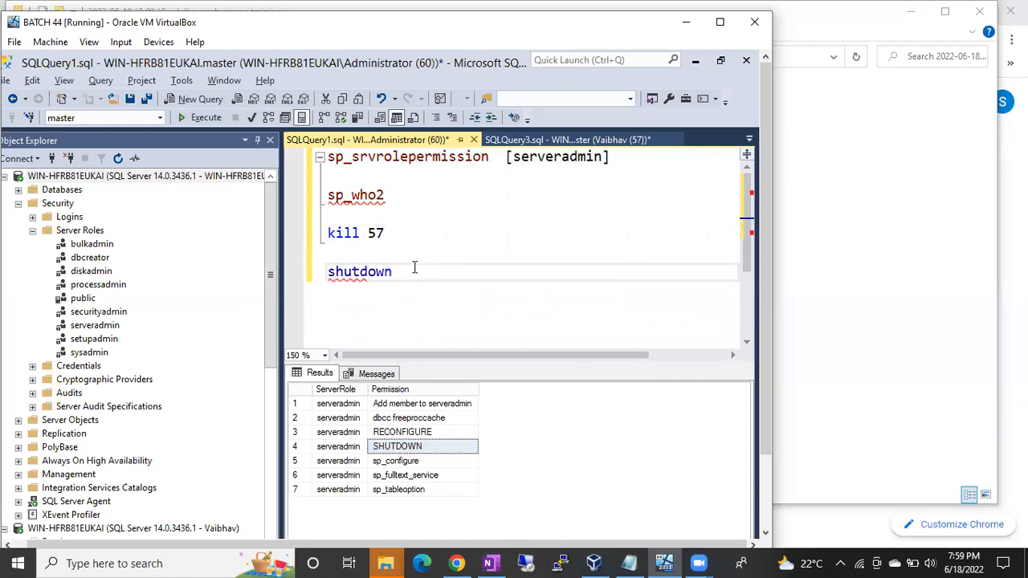
{"action": "left_click", "coordinate": [314, 278]}
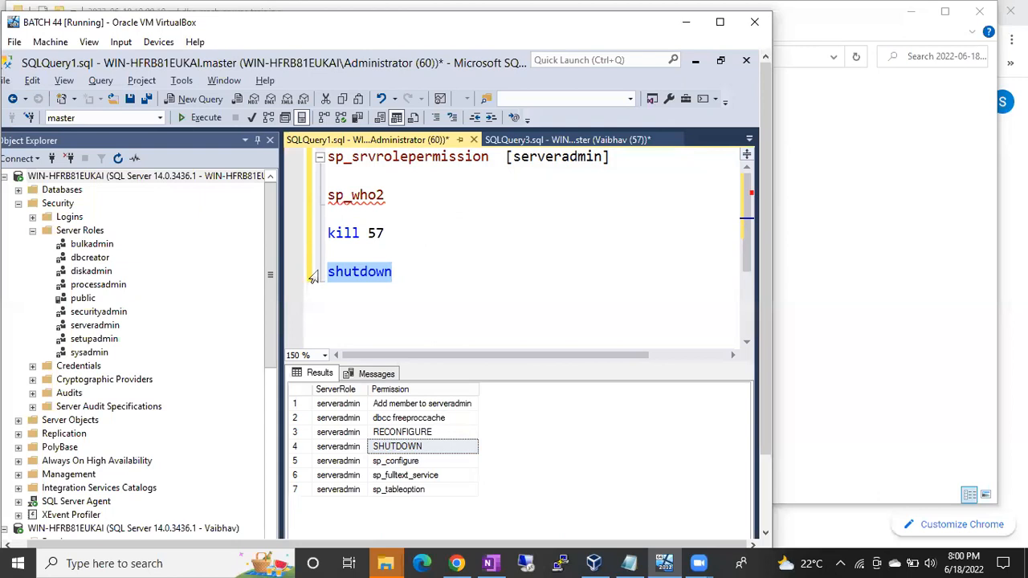
{"action": "left_click", "coordinate": [177, 175]}
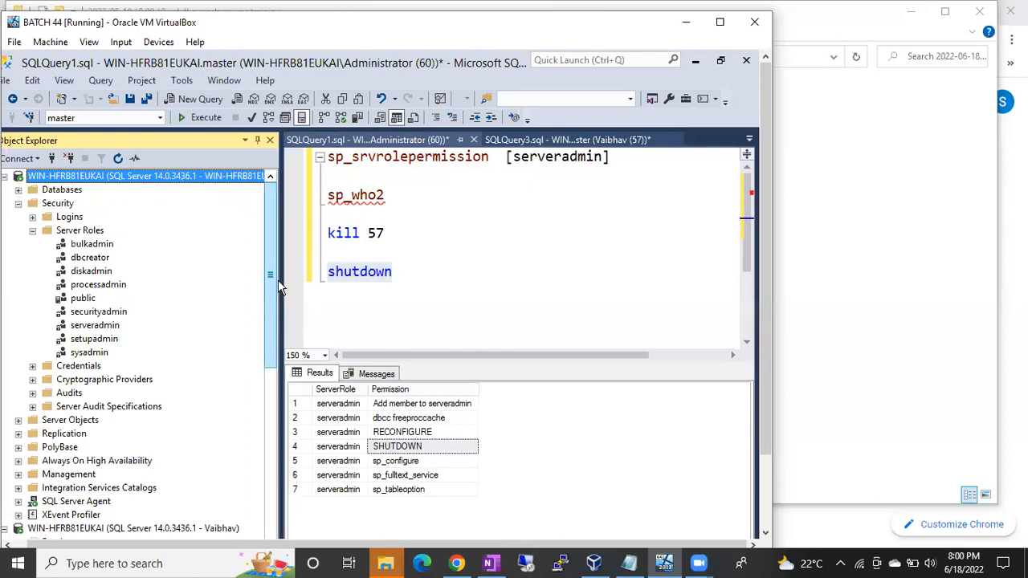
{"action": "left_click", "coordinate": [328, 270]}
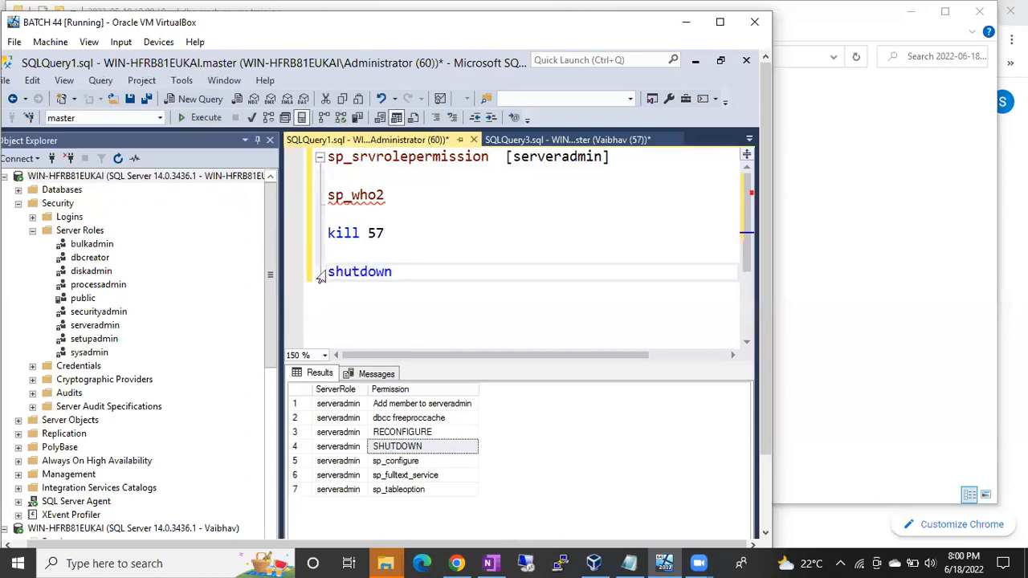
{"action": "left_click", "coordinate": [321, 277]}
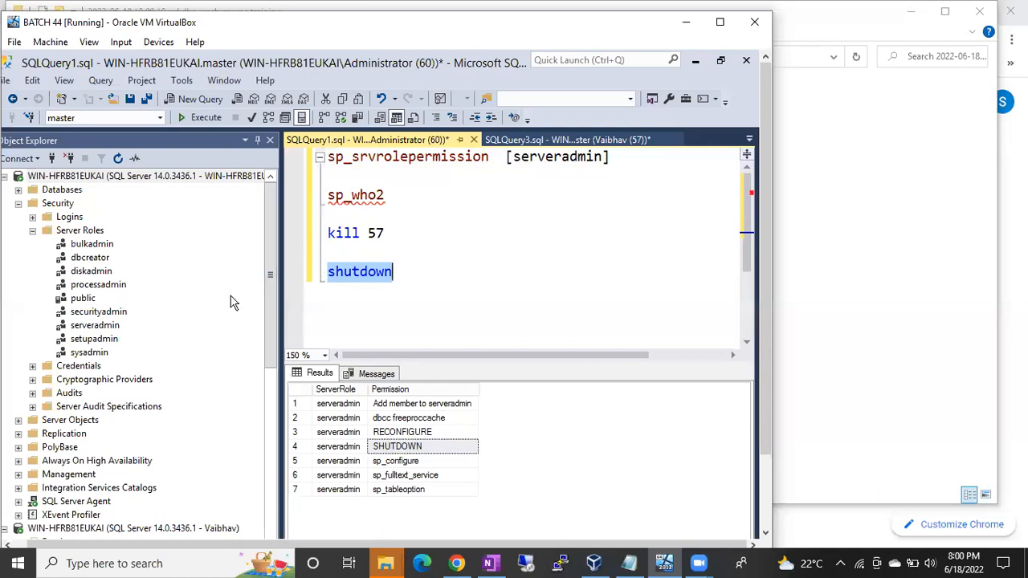
Replace serveradmin with [setupadmin] in the sp_srvrolepermission statement and run only that statement.
{"action": "left_click", "coordinate": [432, 240]}
{"action": "left_click", "coordinate": [522, 163]}
{"action": "double_click", "coordinate": [522, 163]}
{"action": "key", "text": "Delete"}
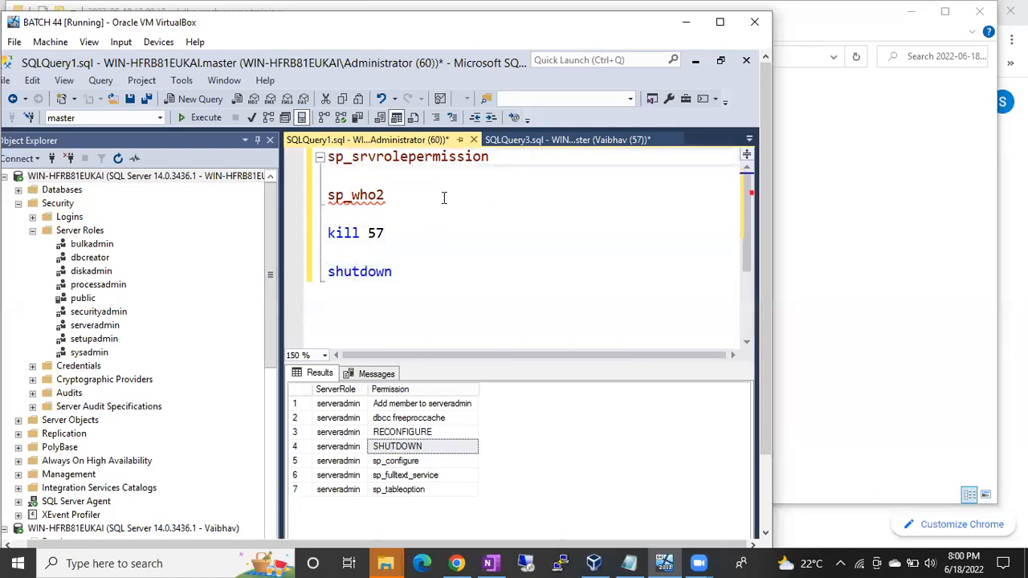
{"action": "left_click", "coordinate": [104, 336]}
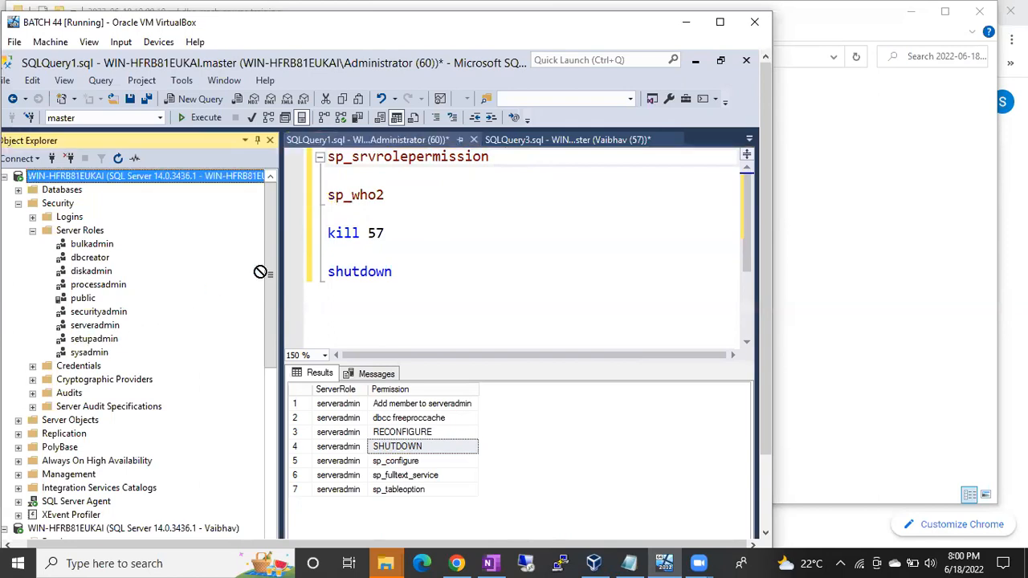
{"action": "left_click_drag", "start_coordinate": [529, 164], "coordinate": [530, 166]}
{"action": "left_click", "coordinate": [625, 175]}
{"action": "left_click", "coordinate": [612, 157]}
{"action": "left_click_drag", "start_coordinate": [613, 157], "coordinate": [317, 158]}
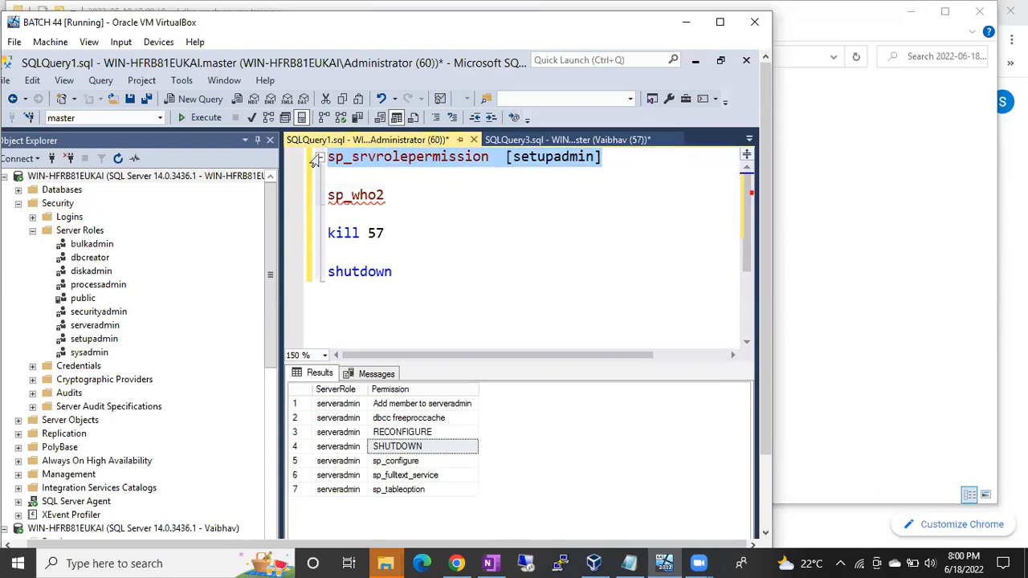
{"action": "key", "text": "F5"}
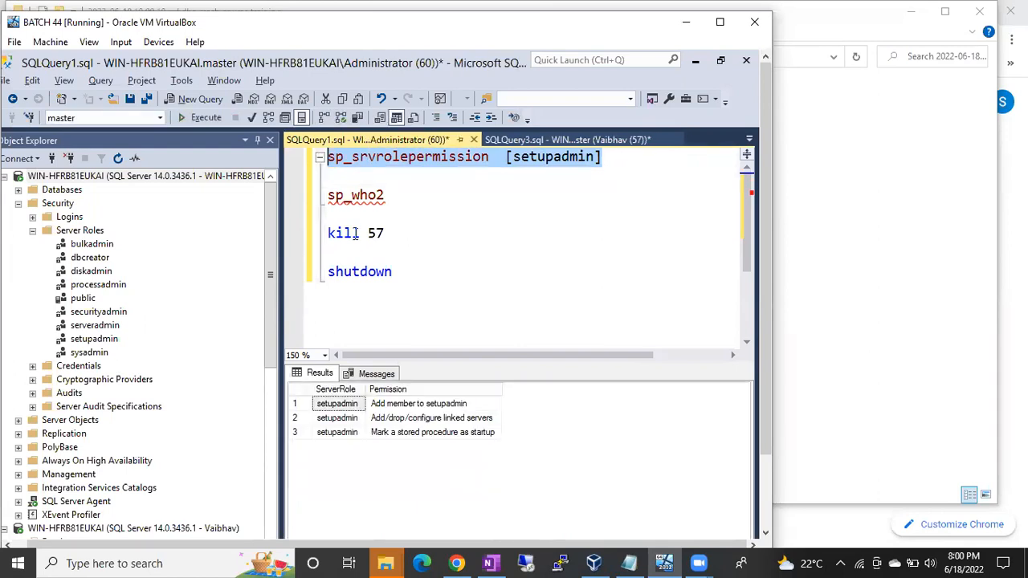
Highlight the Add/drop/configure linked servers permission and open a new linked server definition under the administrator connection's Server Objects.
{"action": "left_click", "coordinate": [408, 421]}
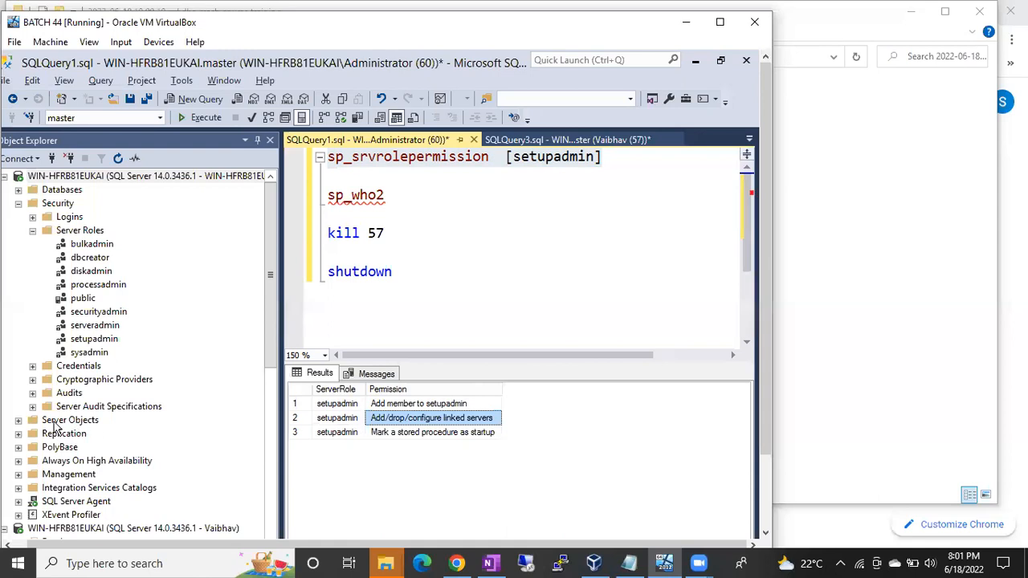
{"action": "left_click", "coordinate": [19, 420]}
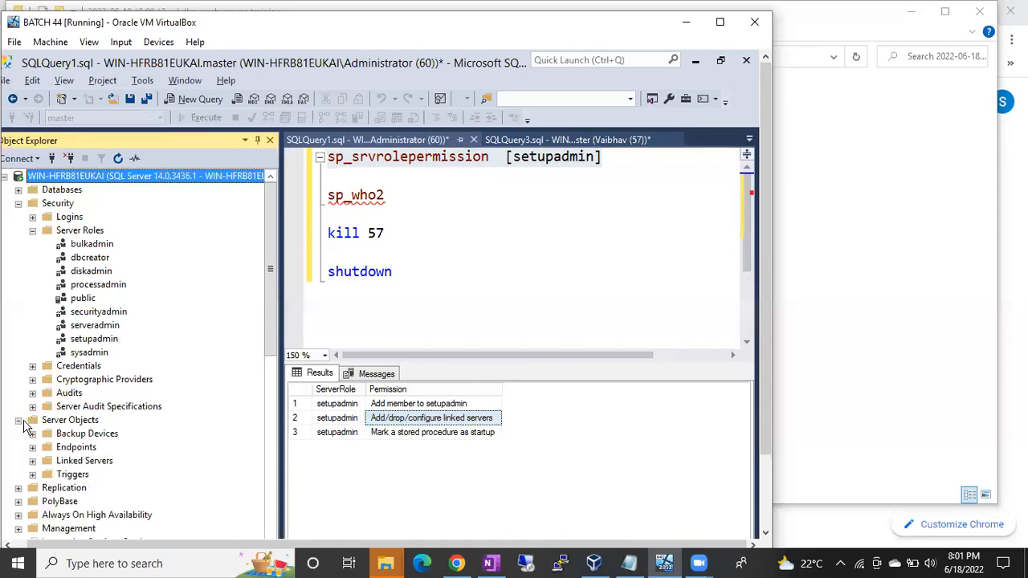
{"action": "right_click", "coordinate": [77, 464]}
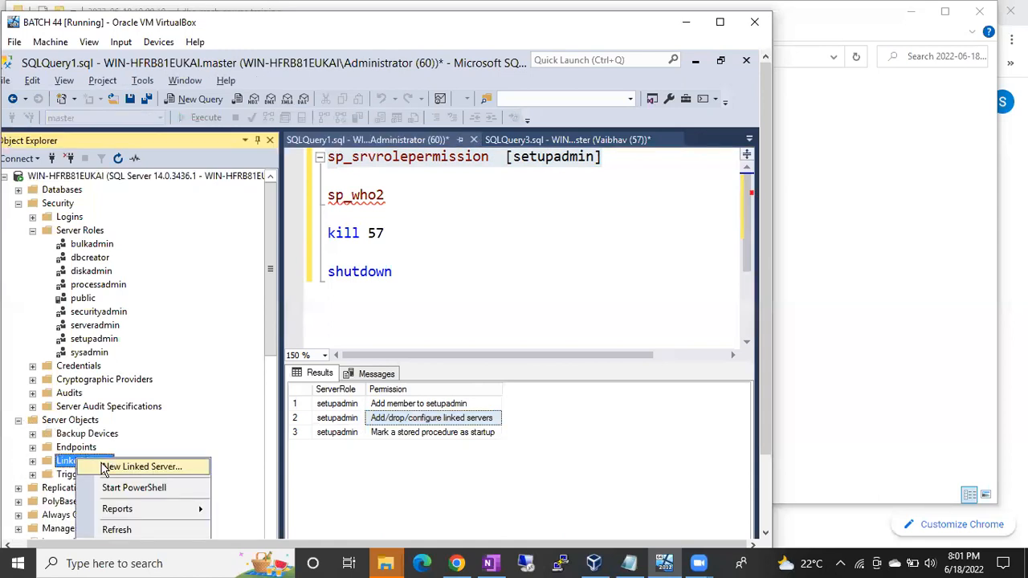
{"action": "left_click", "coordinate": [104, 470]}
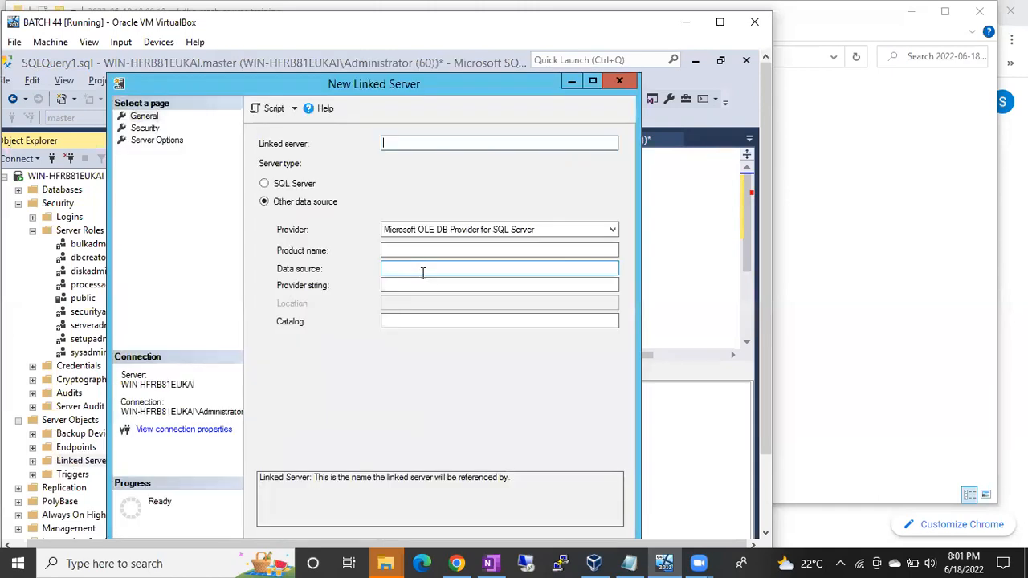
Review the new linked server's server types, available providers for Other data source, and security settings.
{"action": "left_click", "coordinate": [295, 184]}
{"action": "left_click", "coordinate": [299, 204]}
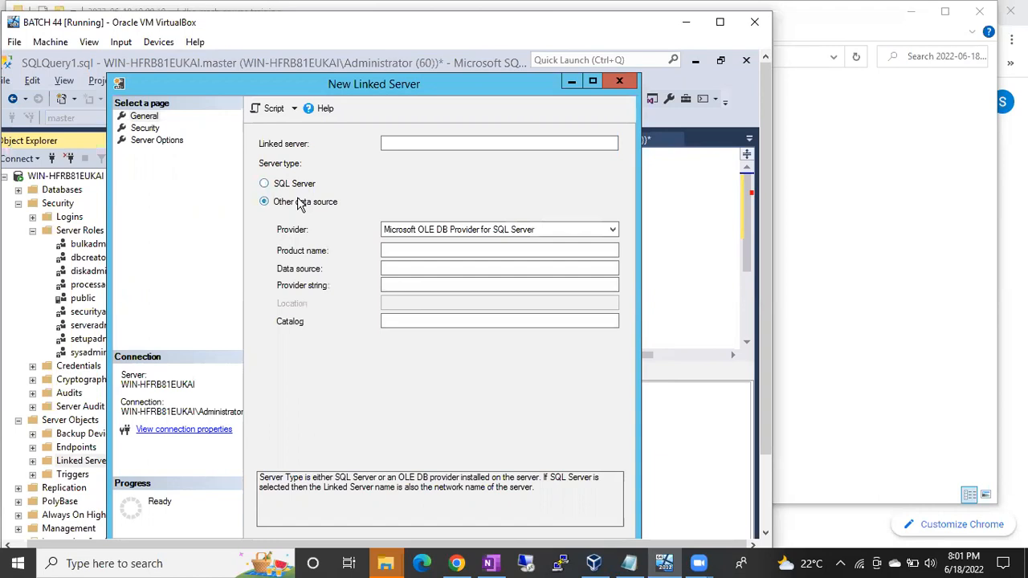
{"action": "left_click", "coordinate": [415, 230]}
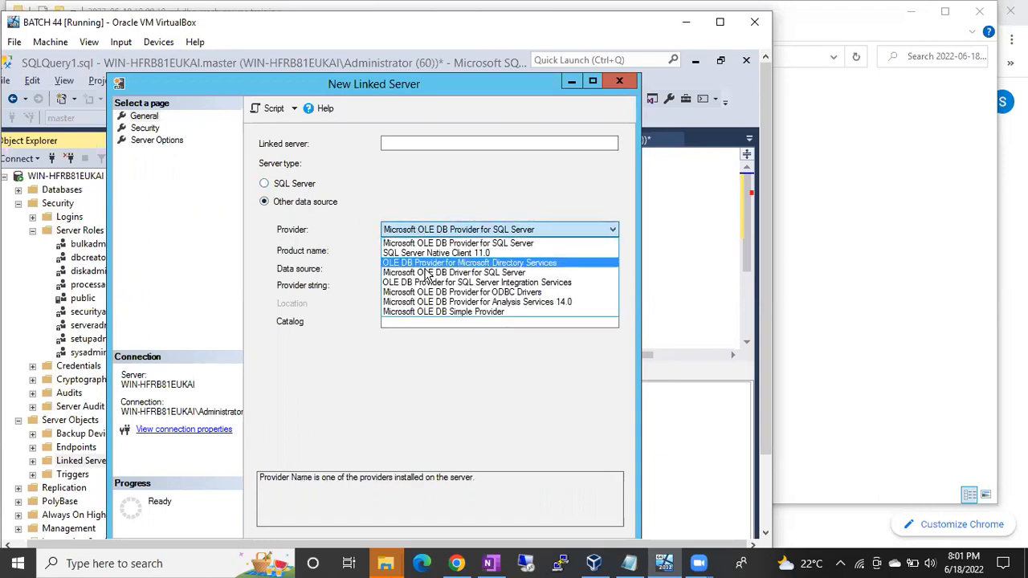
{"action": "left_click", "coordinate": [425, 205]}
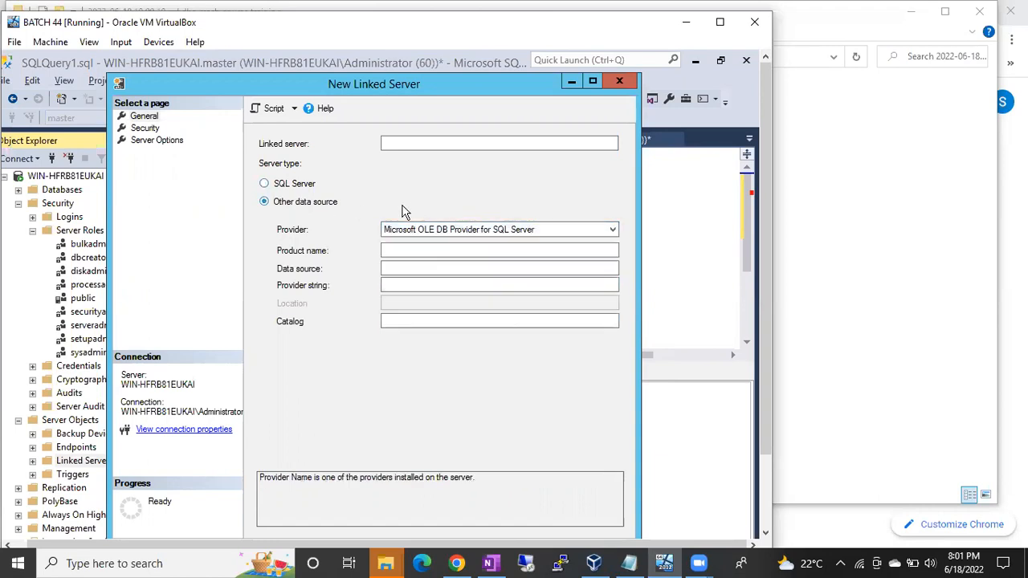
{"action": "left_click", "coordinate": [144, 129]}
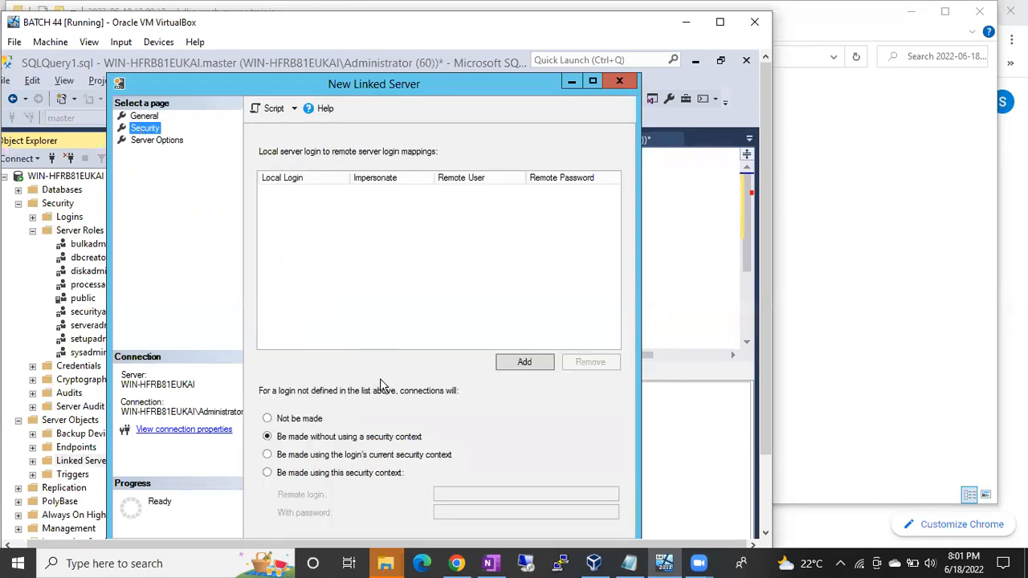
Close the linked server definition, replace [setupadmin] with [sysadmin] in the sp_srvrolepermission statement and run only that statement.
{"action": "left_click", "coordinate": [616, 81]}
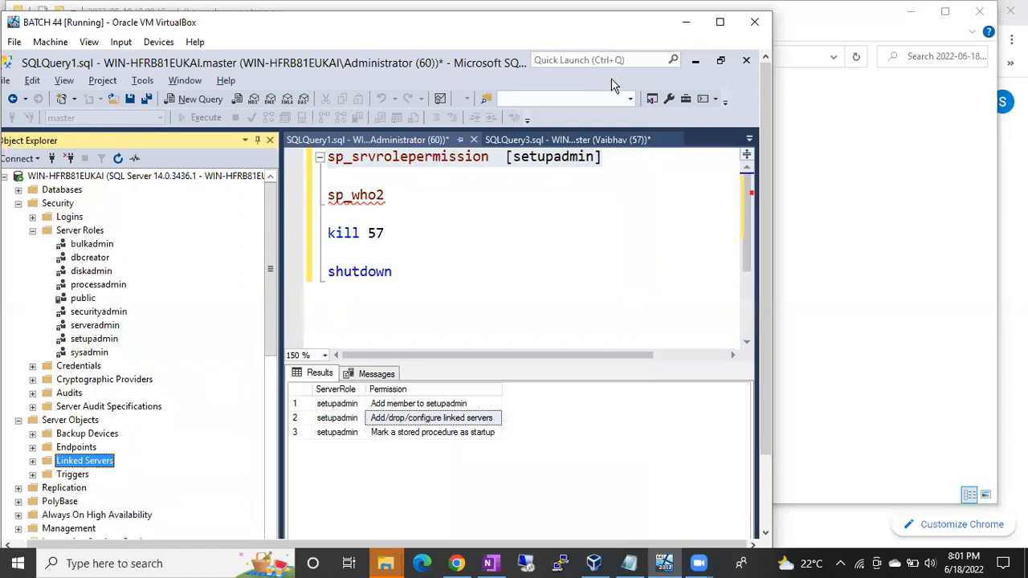
{"action": "left_click", "coordinate": [608, 158]}
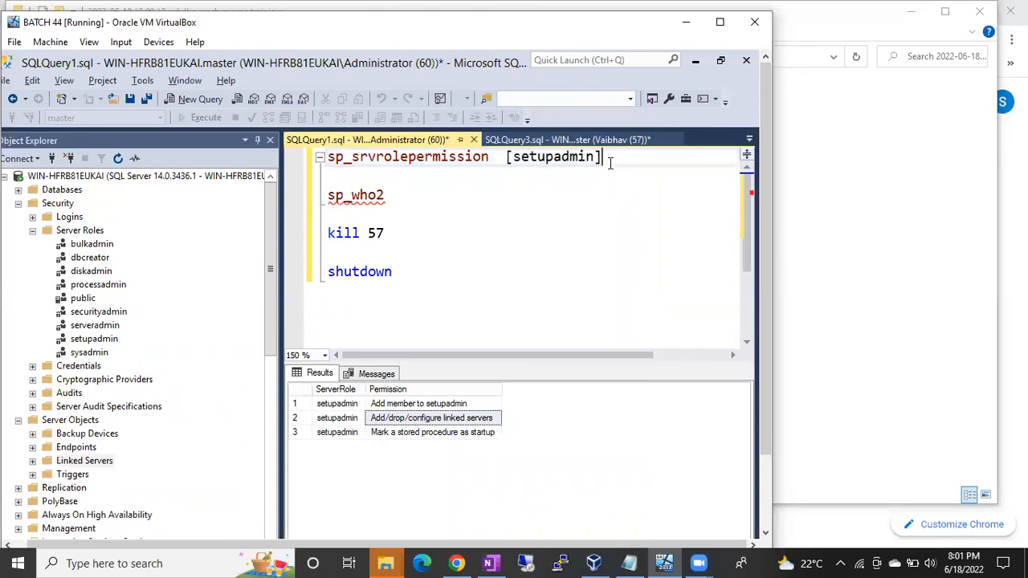
{"action": "left_click_drag", "start_coordinate": [609, 159], "coordinate": [434, 154]}
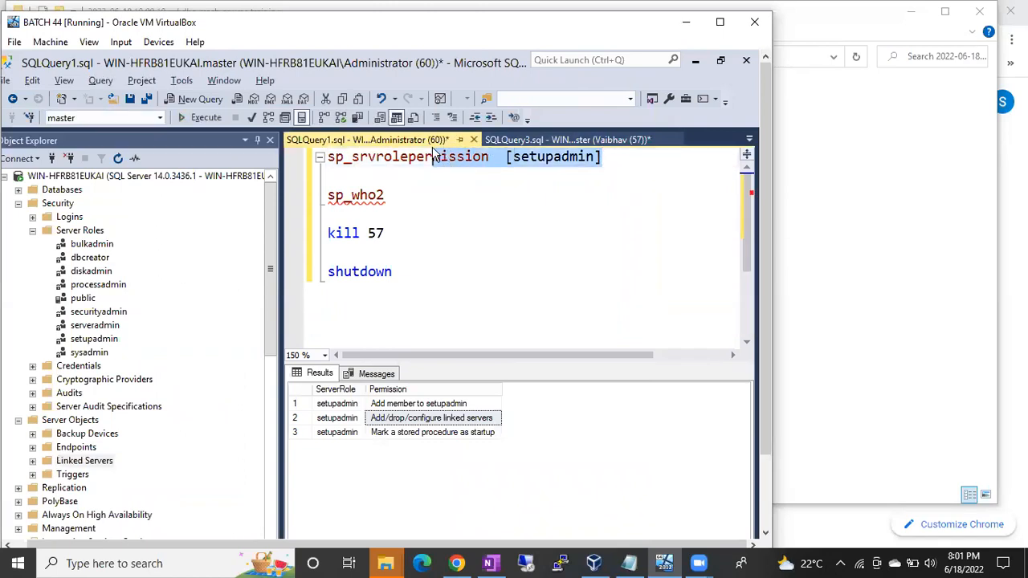
{"action": "double_click", "coordinate": [536, 158]}
{"action": "key", "text": "BackSpace"}
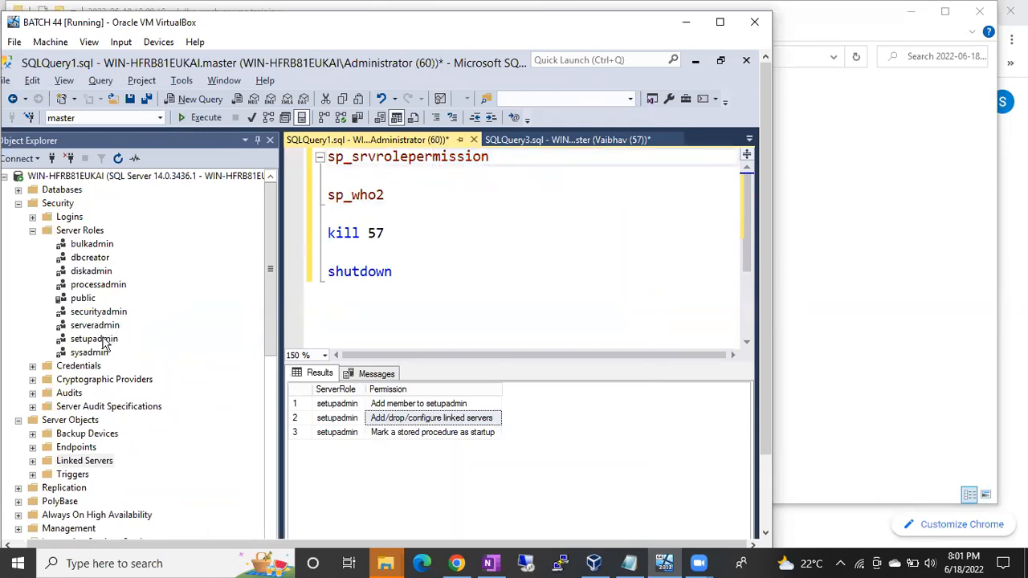
{"action": "left_click_drag", "start_coordinate": [95, 358], "coordinate": [506, 161]}
{"action": "left_click", "coordinate": [596, 159]}
{"action": "left_click_drag", "start_coordinate": [590, 158], "coordinate": [324, 156]}
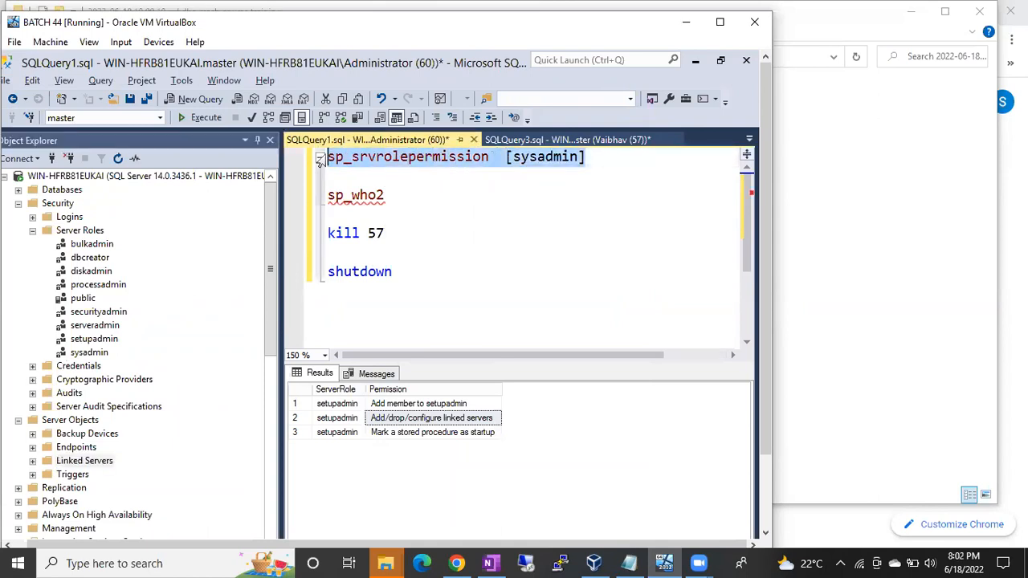
{"action": "key", "text": "F5"}
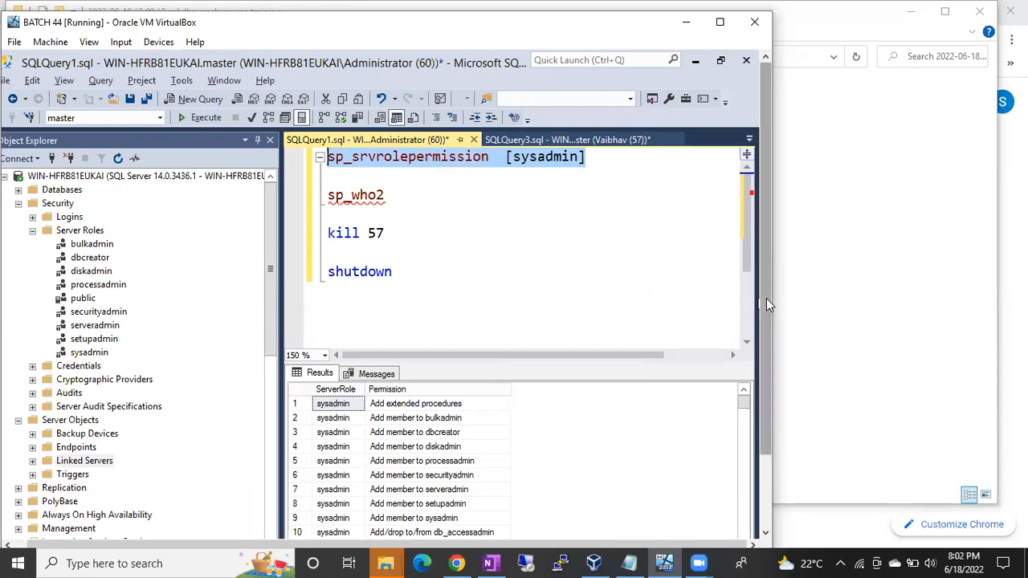
Examine the sysadmin role's permissions in the query results from the first row to the last rows and back.
{"action": "left_click_drag", "start_coordinate": [767, 299], "coordinate": [776, 379]}
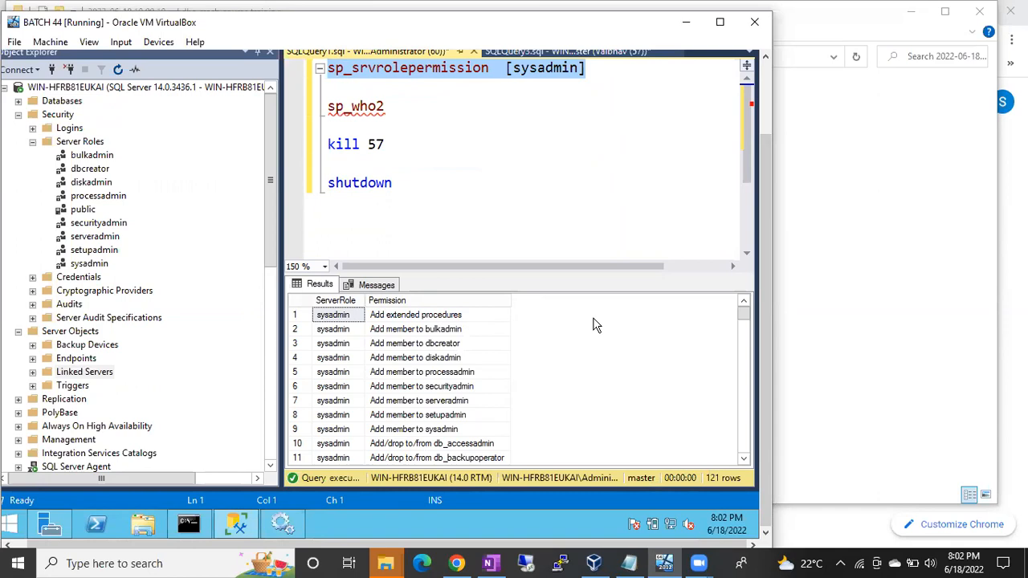
{"action": "left_click_drag", "start_coordinate": [745, 316], "coordinate": [744, 449]}
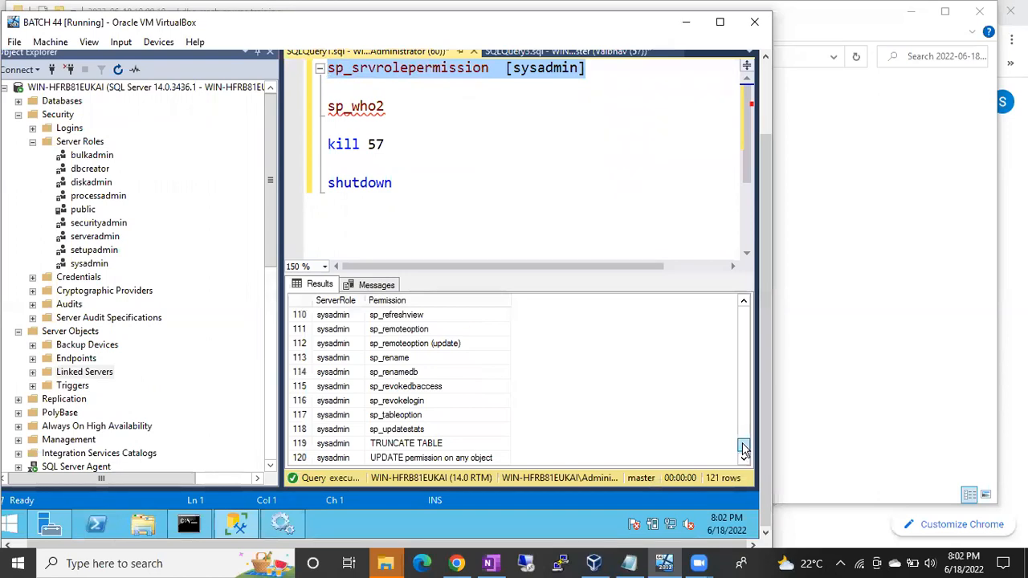
{"action": "left_click_drag", "start_coordinate": [743, 450], "coordinate": [743, 446]}
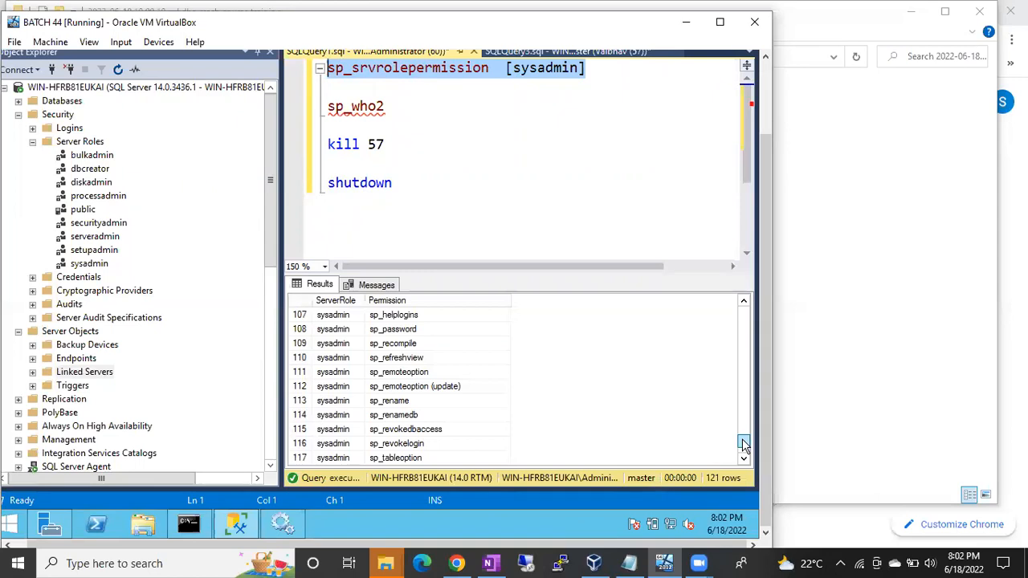
{"action": "left_click_drag", "start_coordinate": [743, 447], "coordinate": [738, 269]}
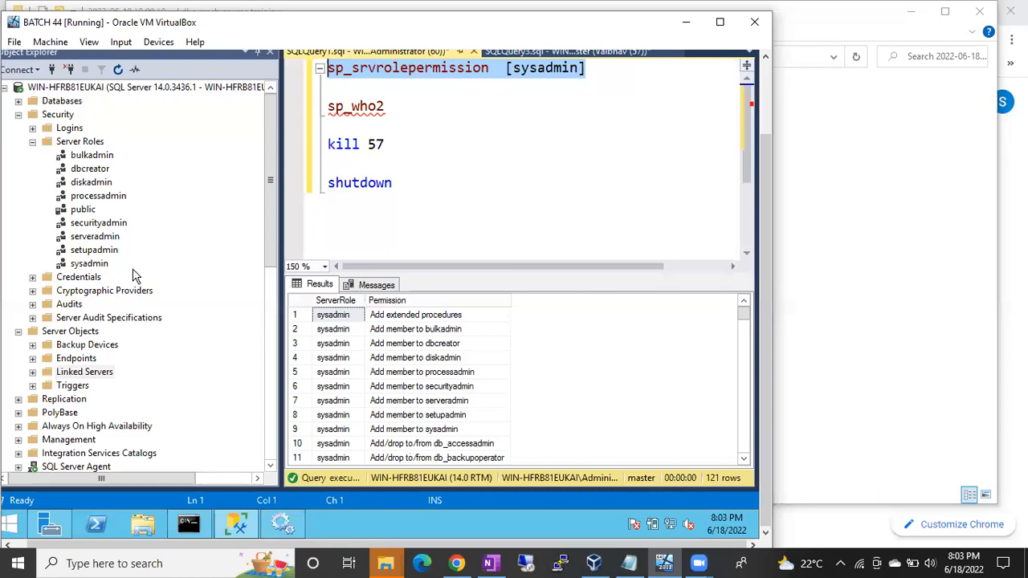
Expand Logins in place of Server Roles under the administrator connection and open the server role memberships of the SQL login below sa.
{"action": "left_click", "coordinate": [32, 142]}
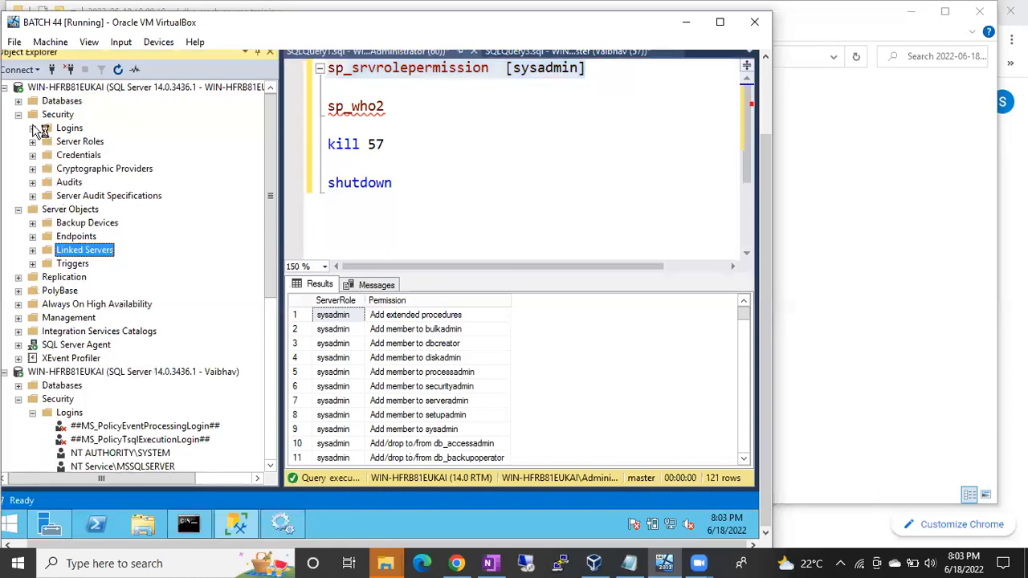
{"action": "left_click", "coordinate": [32, 128]}
{"action": "double_click", "coordinate": [80, 264]}
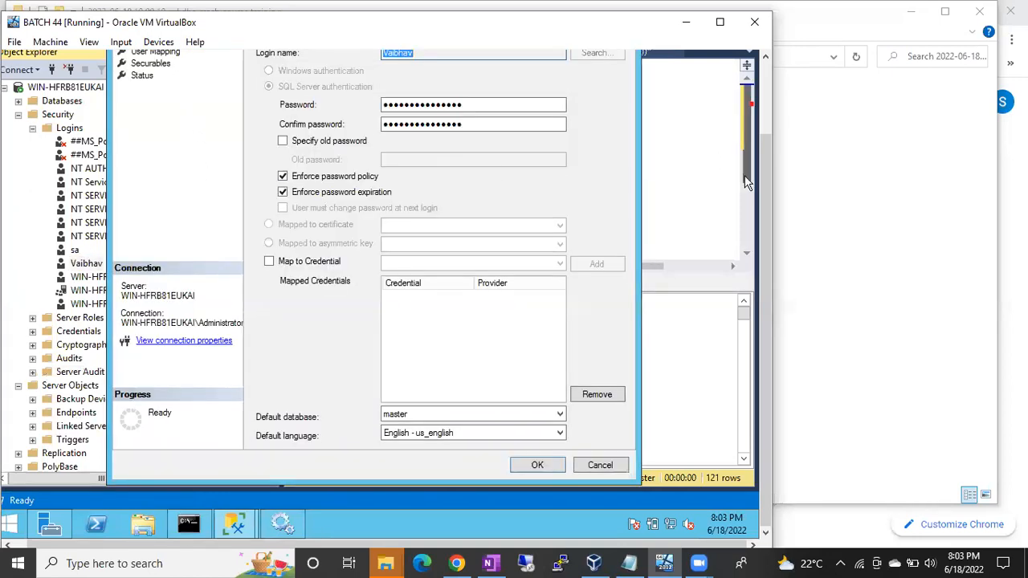
{"action": "left_click", "coordinate": [765, 187]}
{"action": "left_click", "coordinate": [152, 128]}
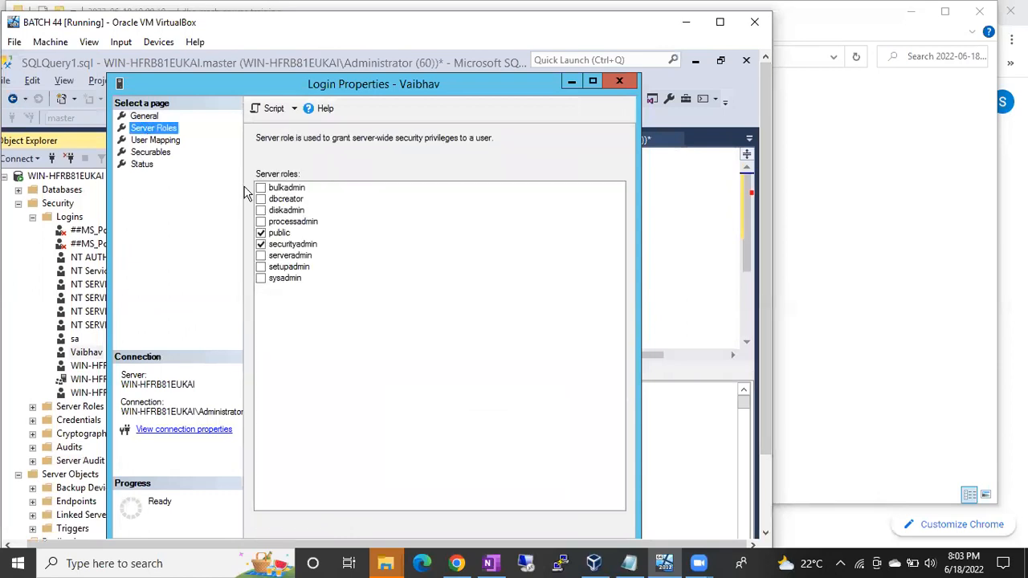
{"action": "left_click", "coordinate": [260, 277]}
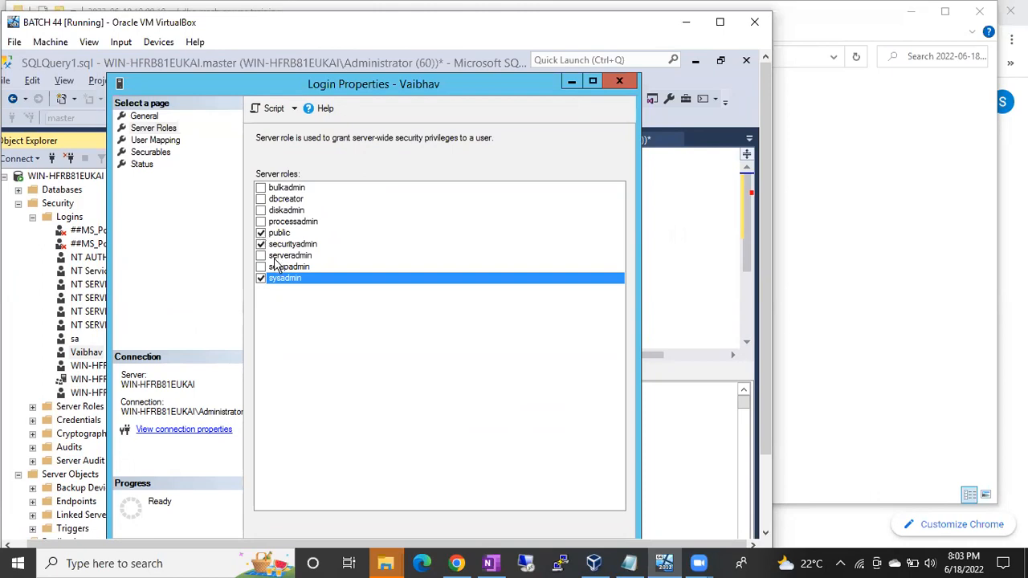
{"action": "left_click", "coordinate": [262, 279]}
{"action": "left_click", "coordinate": [261, 244]}
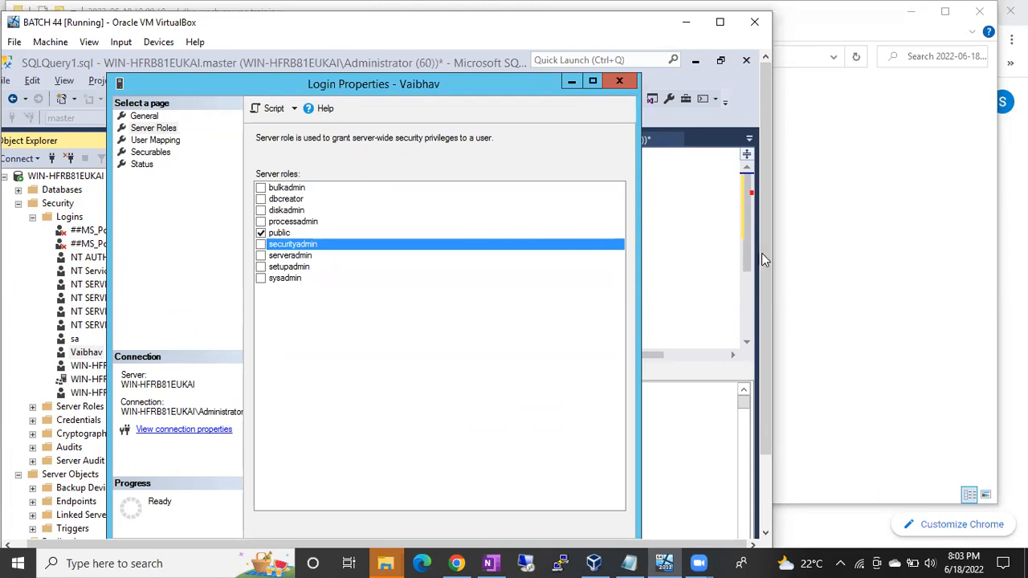
{"action": "scroll", "coordinate": [763, 253], "scroll_direction": "down", "scroll_amount": 2}
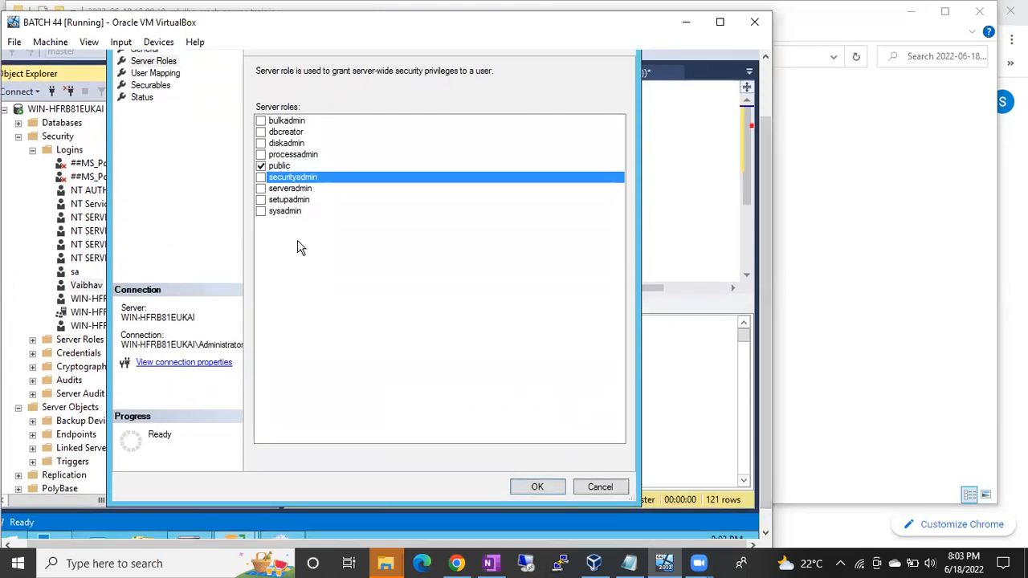
{"action": "left_click", "coordinate": [261, 211]}
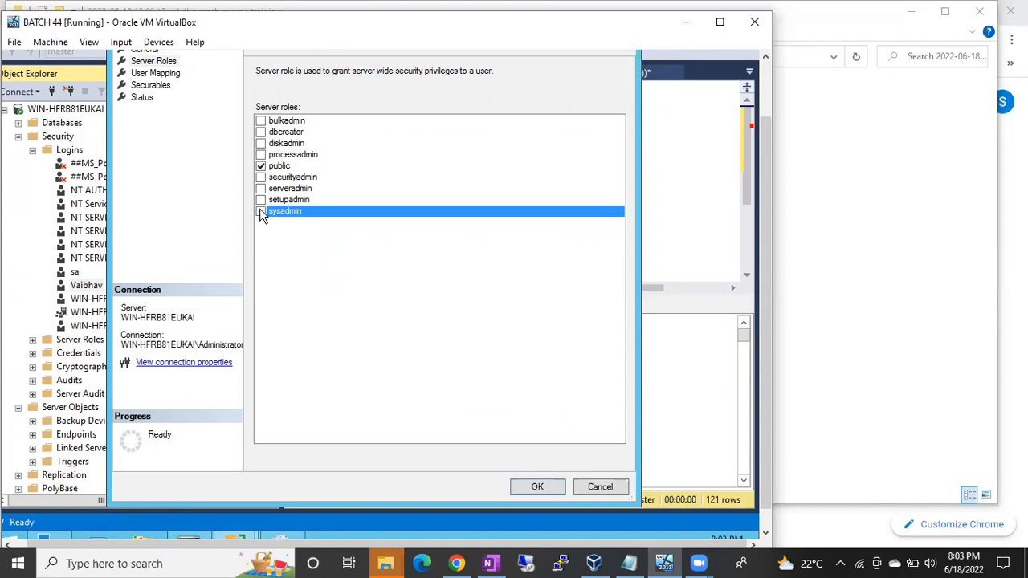
{"action": "left_click", "coordinate": [260, 177]}
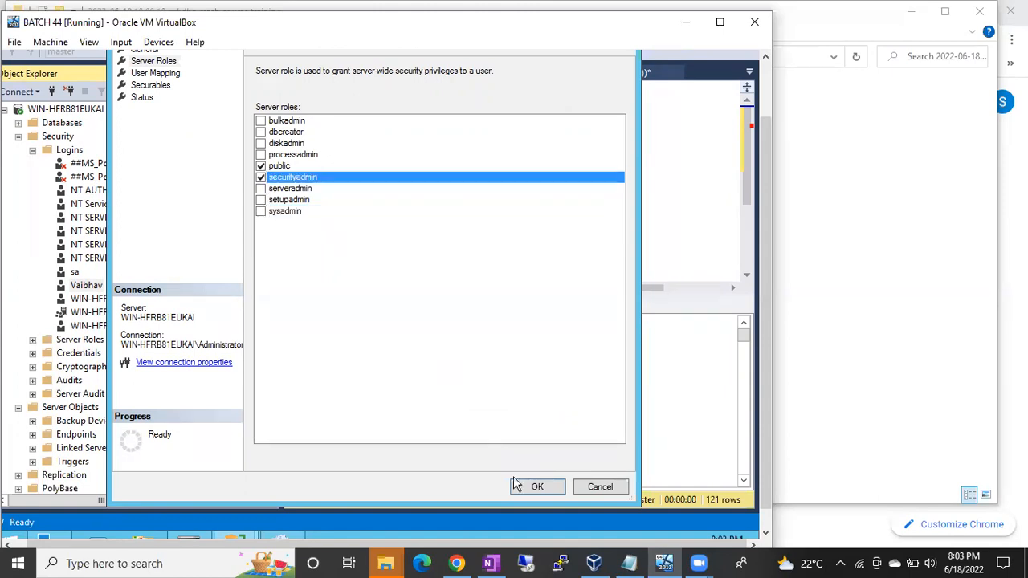
{"action": "left_click", "coordinate": [605, 488]}
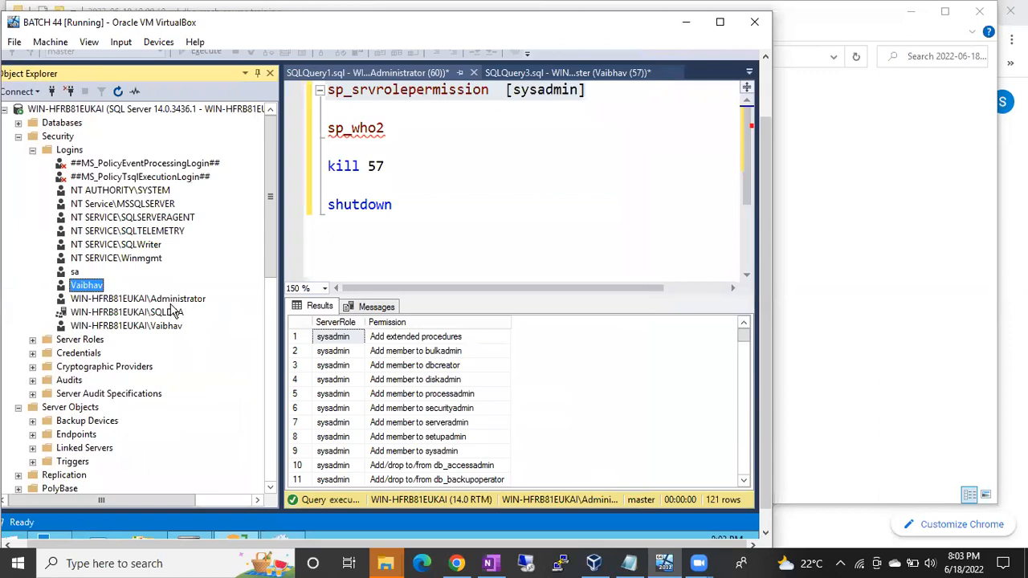
Remove the securityadmin server role from the SQL login listed below sa and save the login's properties.
{"action": "double_click", "coordinate": [95, 286]}
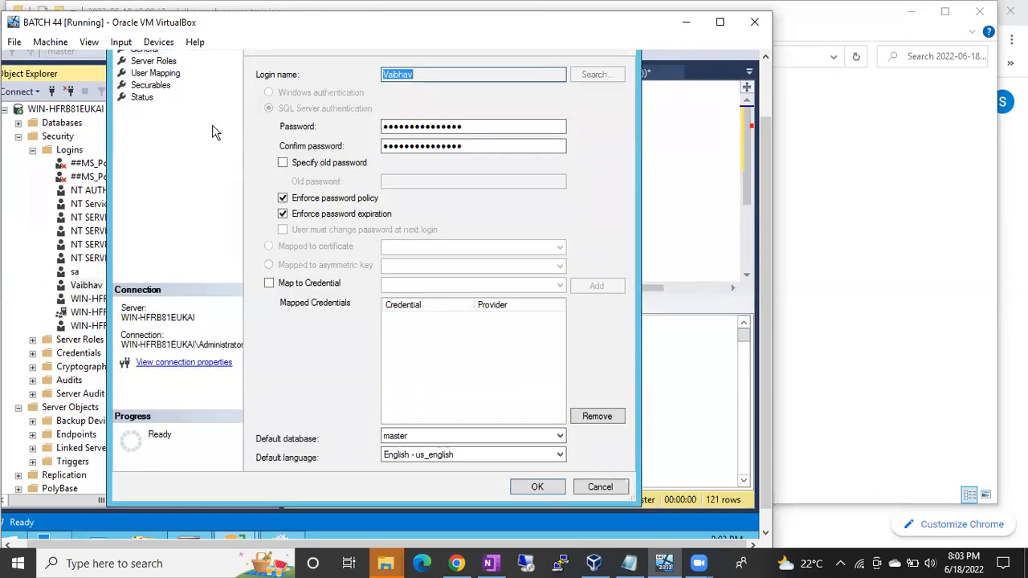
{"action": "left_click", "coordinate": [147, 63]}
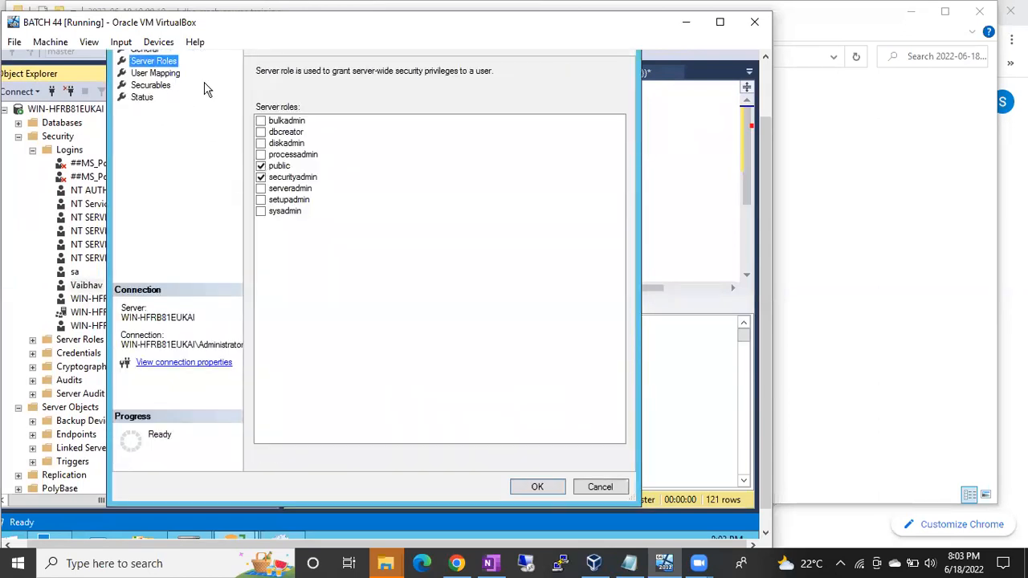
{"action": "left_click", "coordinate": [264, 177]}
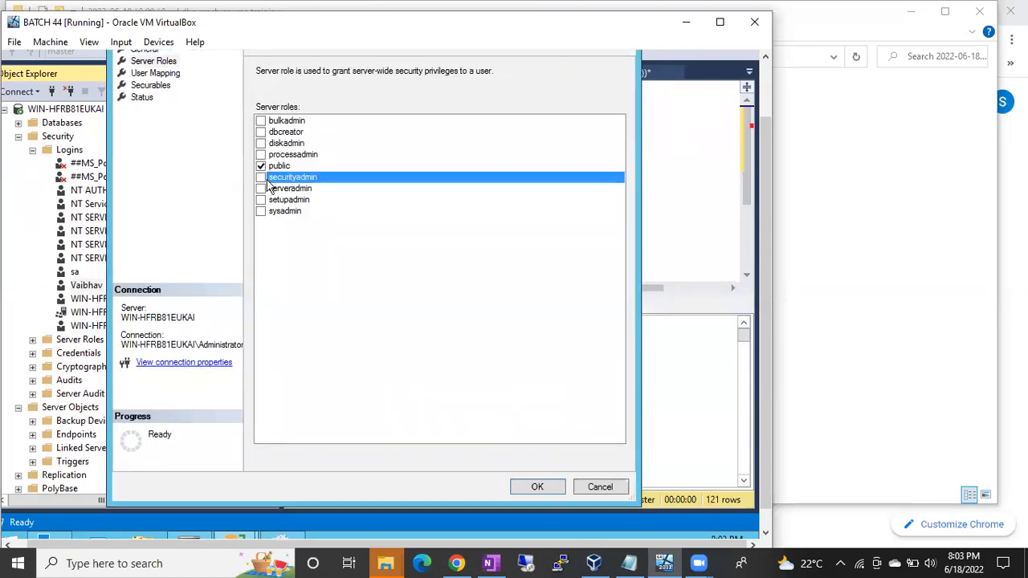
{"action": "left_click", "coordinate": [545, 488]}
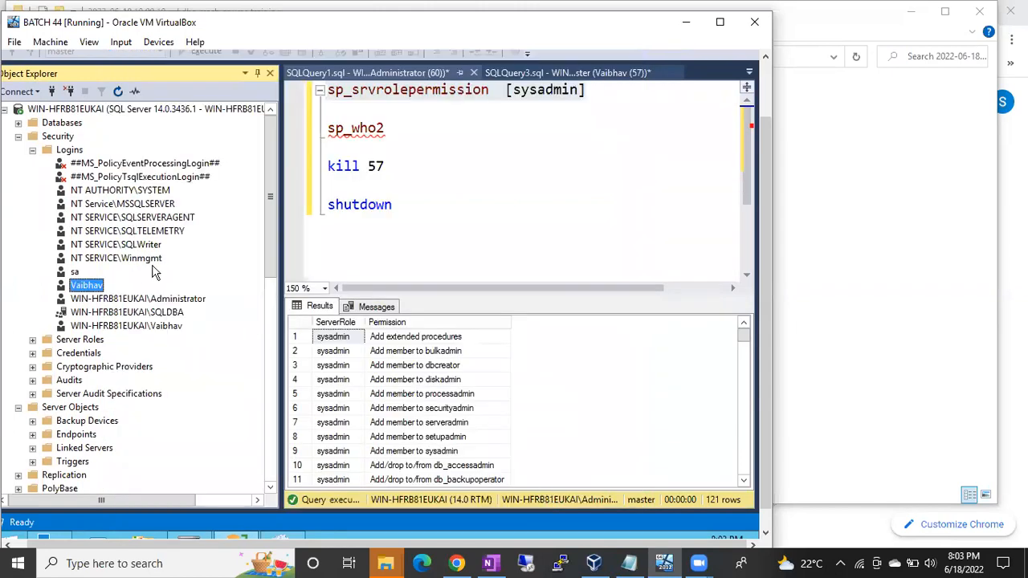
Choose the sysadmin role for the same SQL login, script the change to a new query and close the properties without applying it.
{"action": "double_click", "coordinate": [98, 287]}
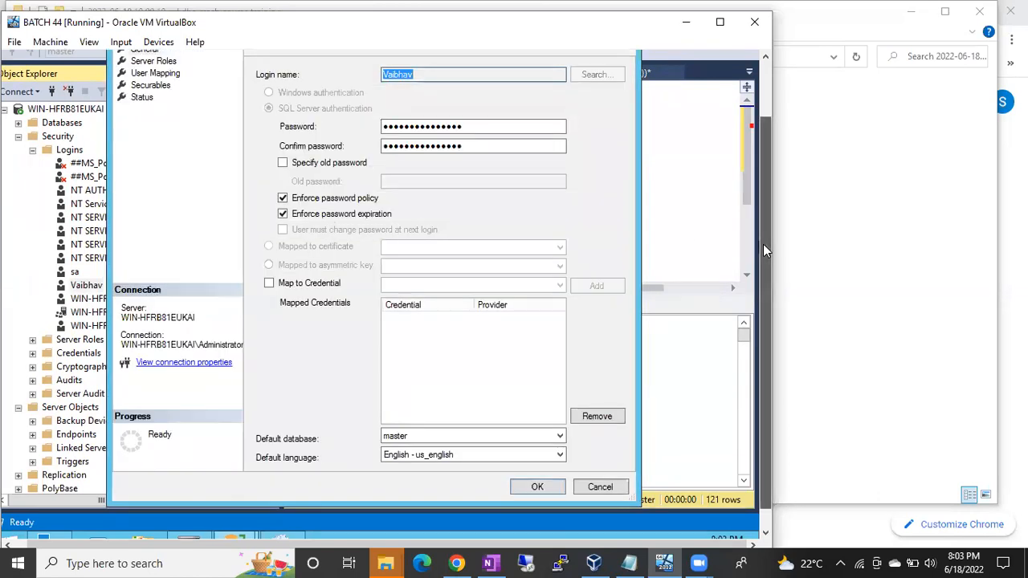
{"action": "left_click", "coordinate": [152, 128]}
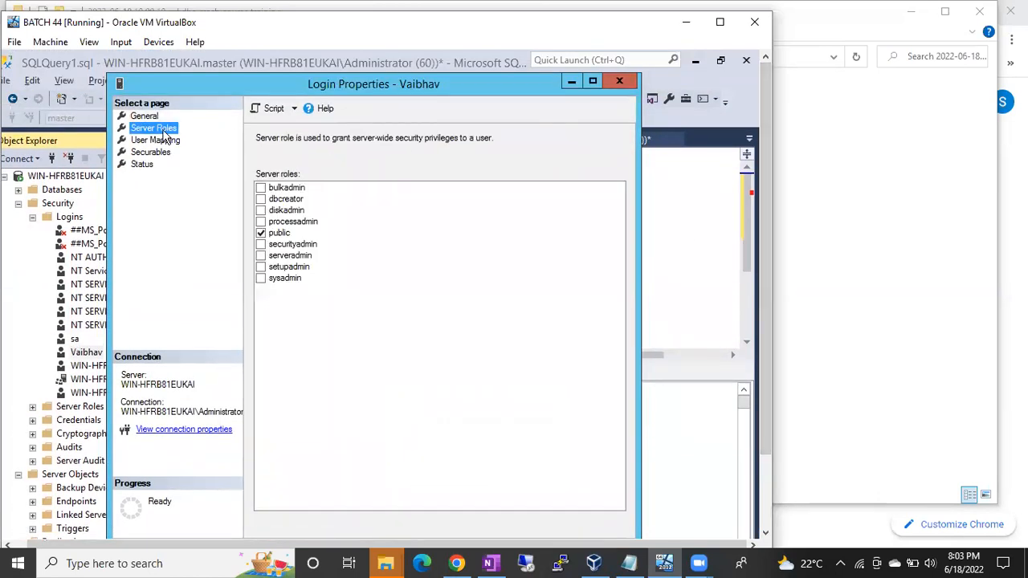
{"action": "left_click", "coordinate": [261, 278]}
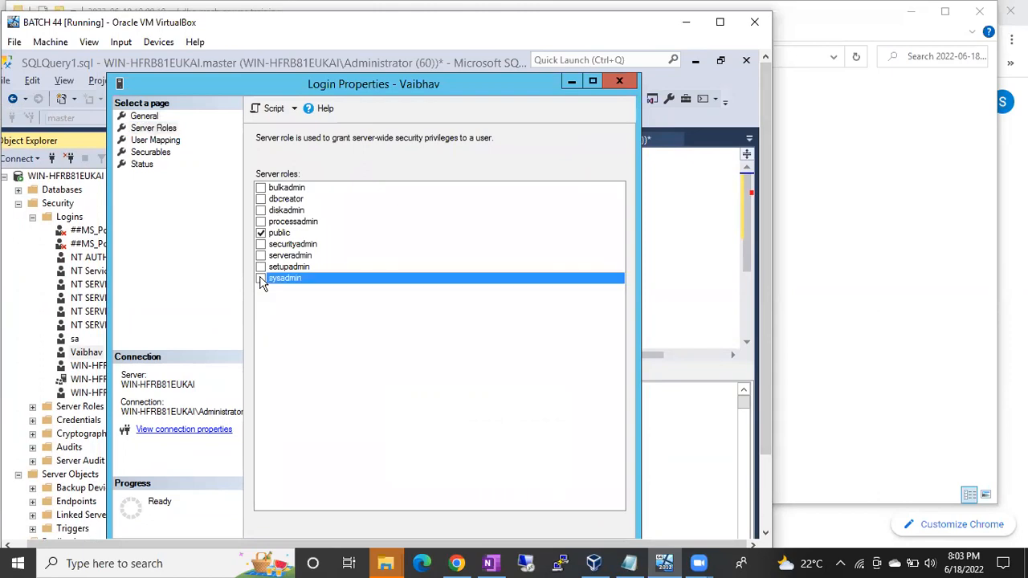
{"action": "mouse_move", "coordinate": [764, 258]}
{"action": "left_mouse_down"}
{"action": "mouse_move", "coordinate": [768, 306]}
{"action": "mouse_move", "coordinate": [768, 265]}
{"action": "left_mouse_up"}
{"action": "left_click", "coordinate": [274, 100]}
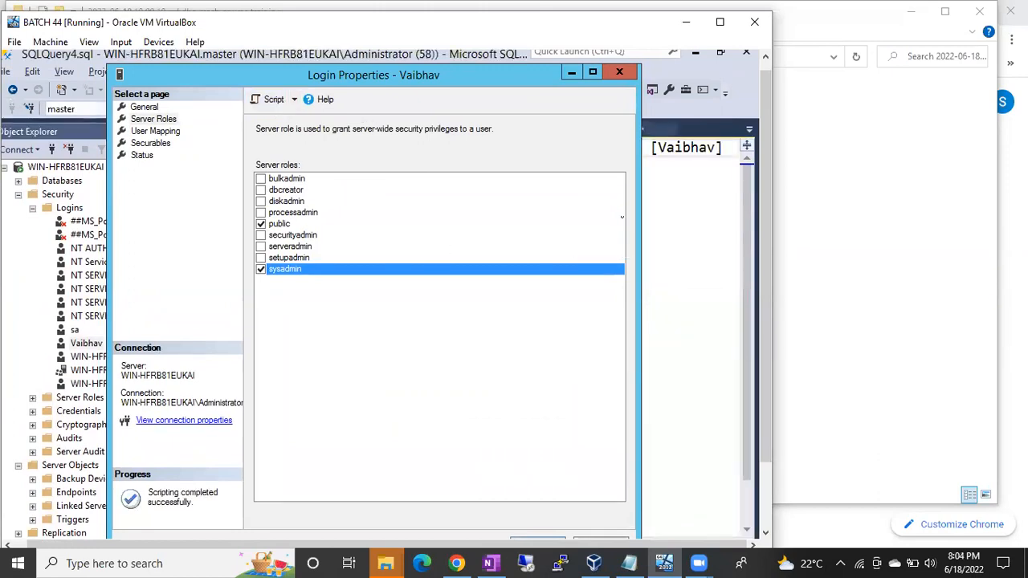
{"action": "left_click", "coordinate": [619, 72]}
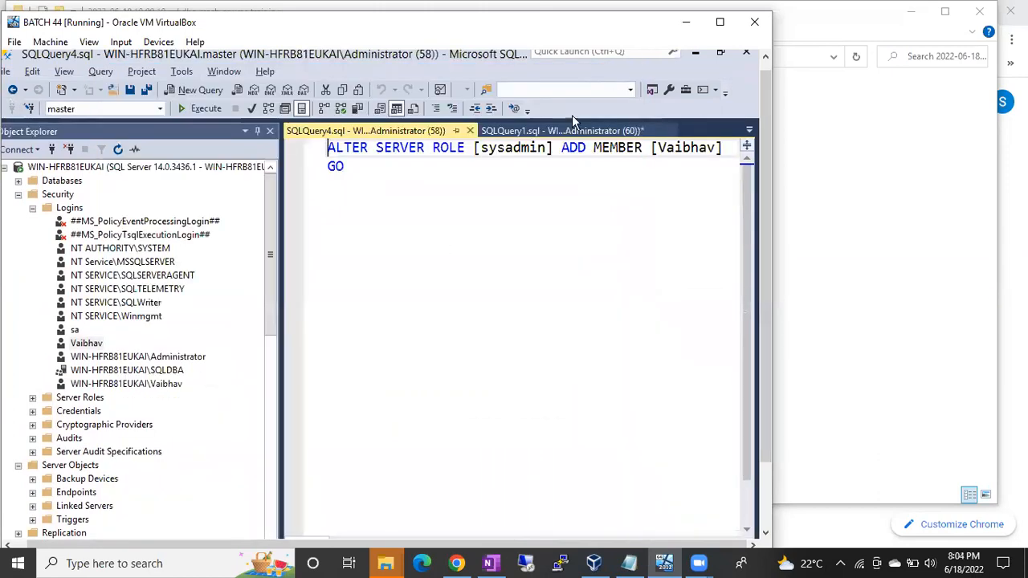
Highlight the generated ALTER SERVER ROLE [sysadmin] ADD MEMBER statement to examine its syntax.
{"action": "mouse_move", "coordinate": [327, 146]}
{"action": "left_mouse_down"}
{"action": "mouse_move", "coordinate": [727, 151]}
{"action": "mouse_move", "coordinate": [334, 138]}
{"action": "left_mouse_up"}
{"action": "left_click", "coordinate": [375, 147]}
{"action": "left_click", "coordinate": [659, 148]}
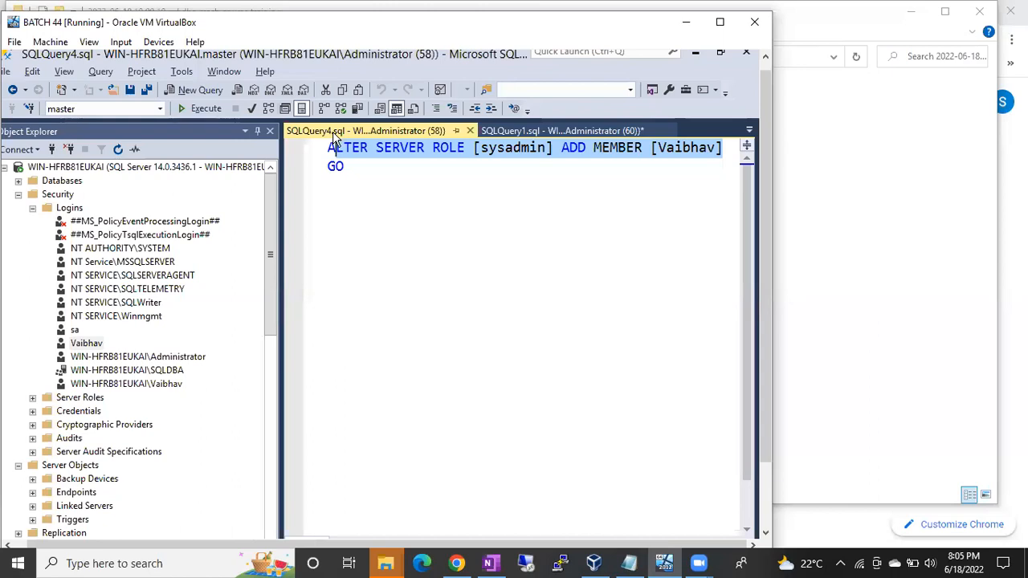
{"action": "left_click", "coordinate": [317, 155]}
{"action": "left_click", "coordinate": [469, 186]}
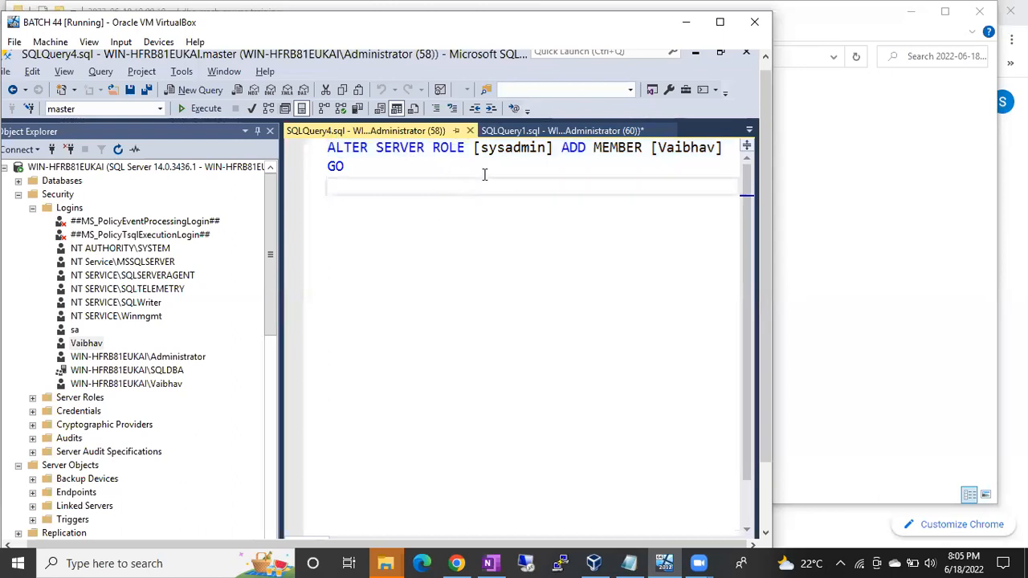
Delete the generated ALTER SERVER ROLE script and its GO line from the new query.
{"action": "left_click", "coordinate": [345, 167]}
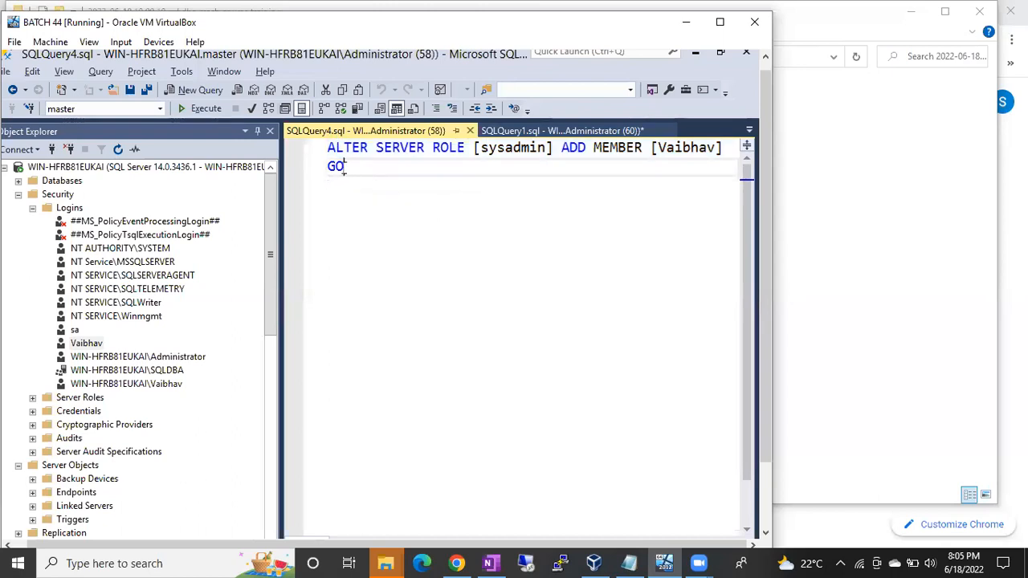
{"action": "left_click_drag", "start_coordinate": [344, 167], "coordinate": [308, 147]}
{"action": "key", "text": "Delete"}
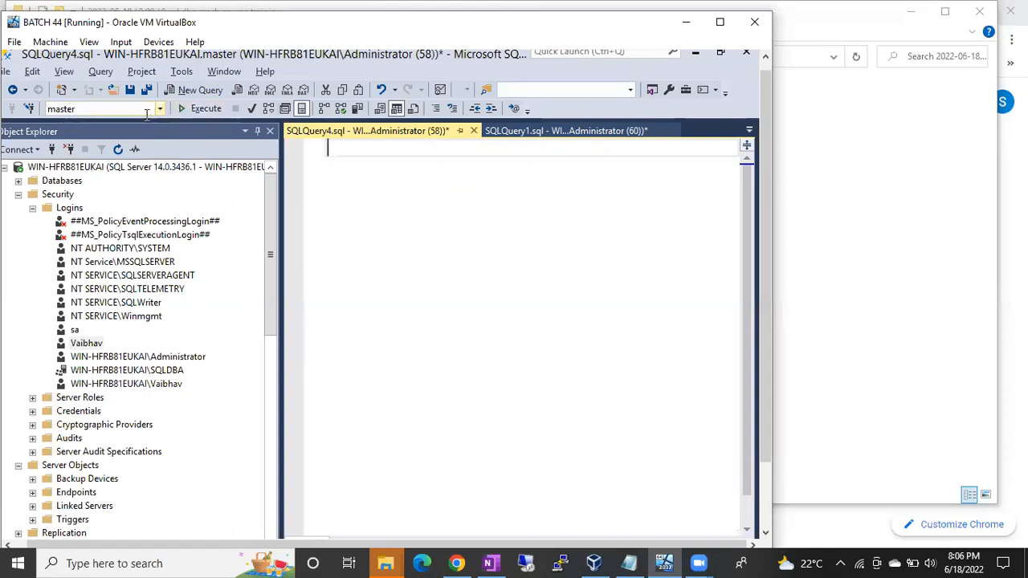
Collapse Logins, expand Server Roles under the administrator connection's Security and select the bulkadmin role.
{"action": "left_click", "coordinate": [33, 210]}
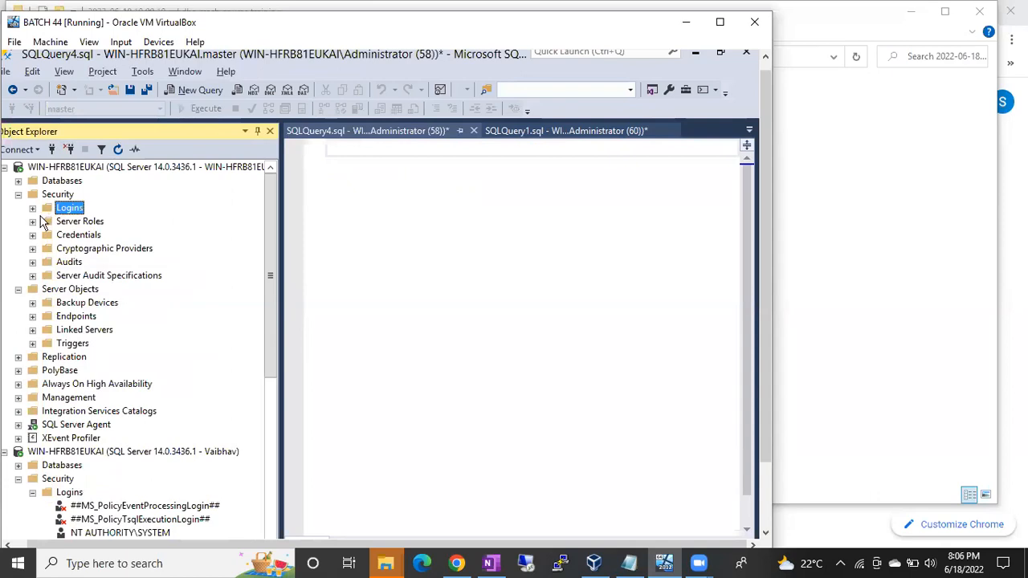
{"action": "left_click", "coordinate": [33, 222]}
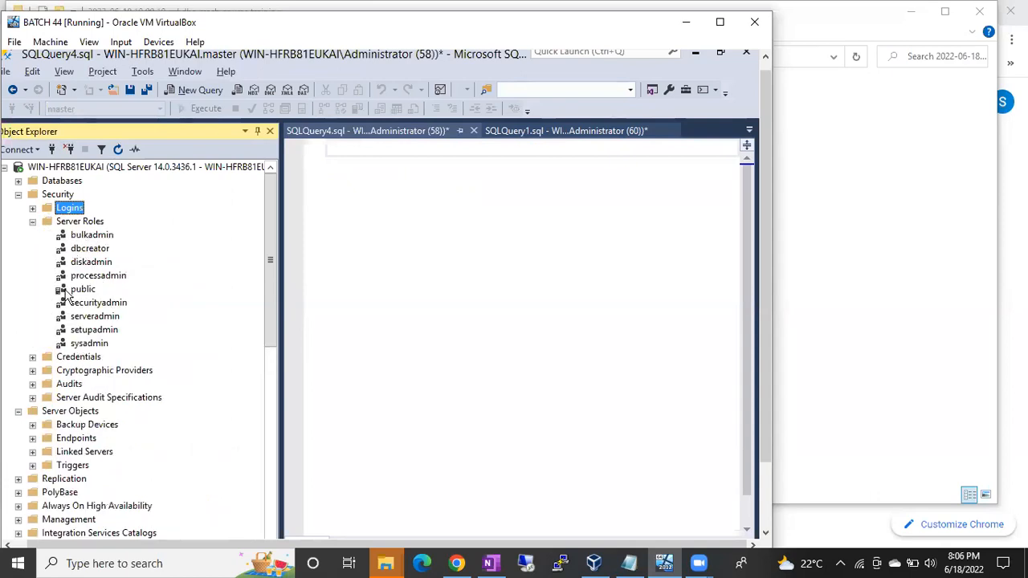
{"action": "left_click", "coordinate": [33, 221]}
{"action": "left_click", "coordinate": [34, 222]}
{"action": "left_click", "coordinate": [93, 238]}
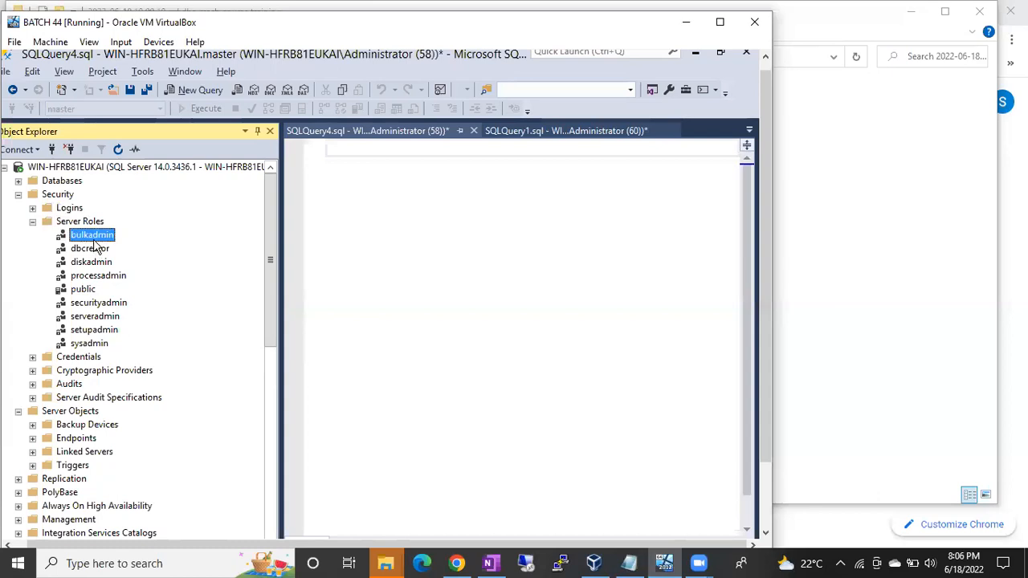
Go through the fixed server roles by selecting dbcreator, public and sysadmin in turn.
{"action": "left_click", "coordinate": [91, 251]}
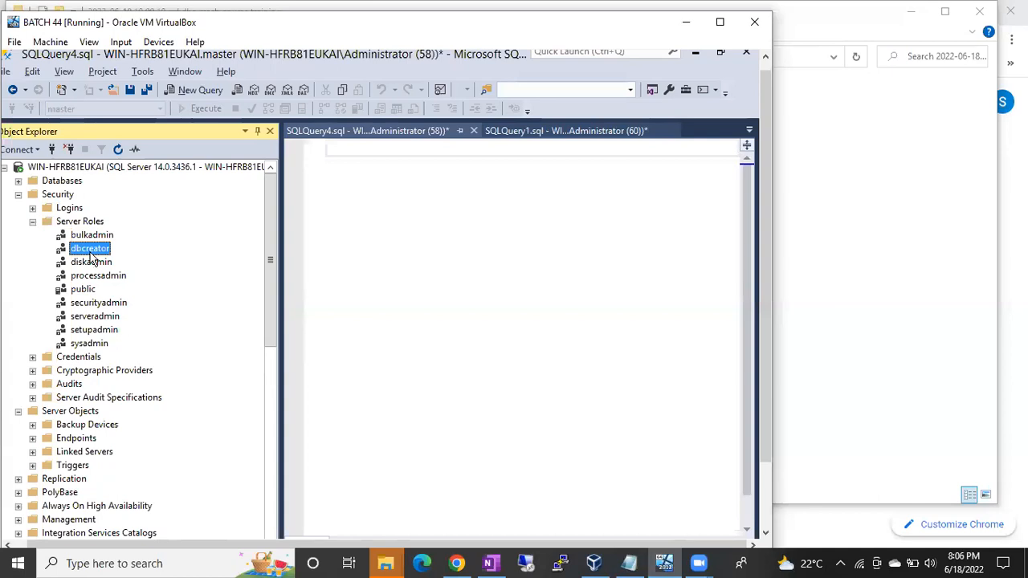
{"action": "left_click", "coordinate": [95, 290]}
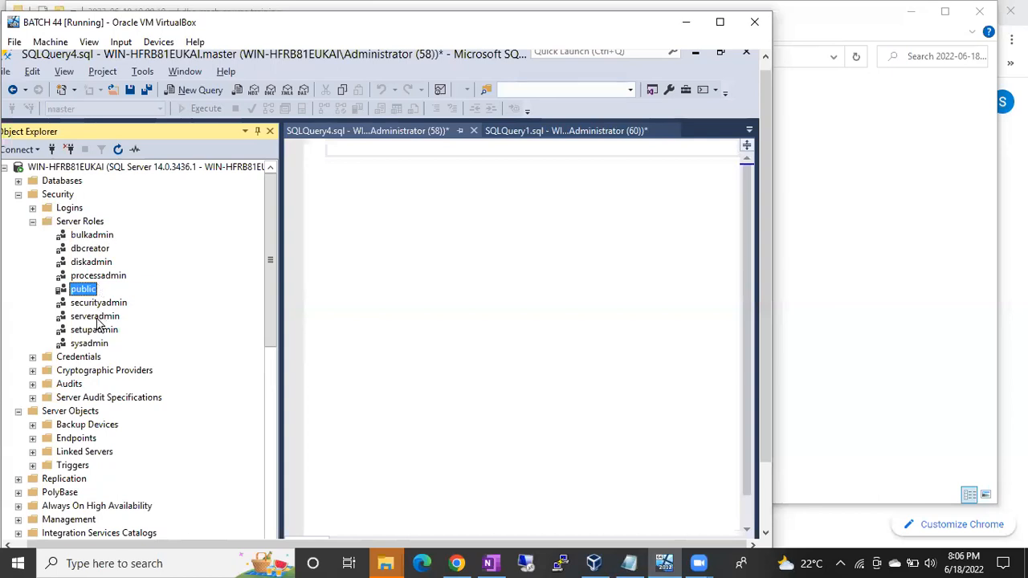
{"action": "left_click", "coordinate": [92, 344]}
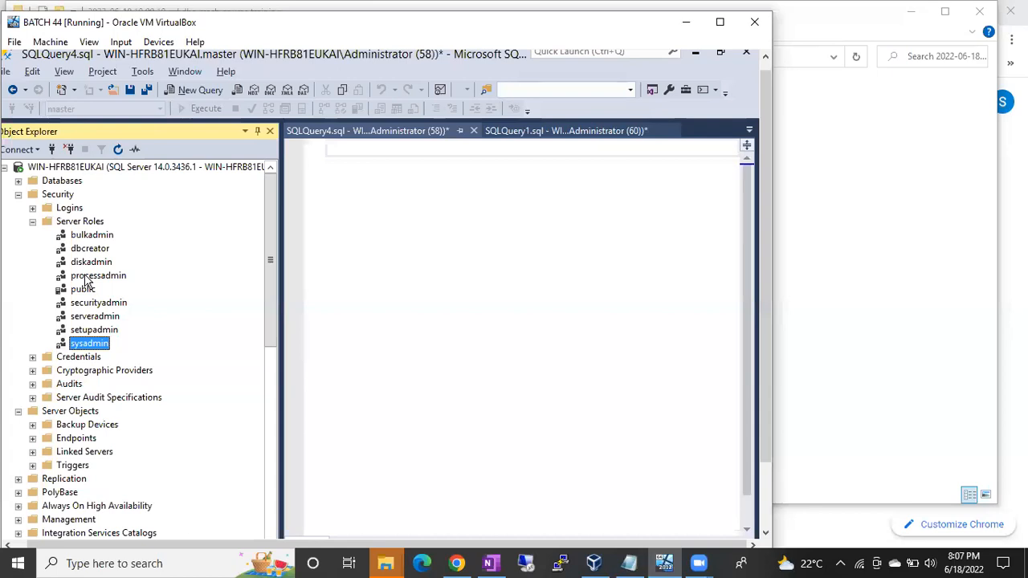
Write the note "Customized server role- 2012" in the empty SQLQuery4 query.
{"action": "left_click", "coordinate": [344, 154]}
{"action": "type", "text": "Customized server role"}
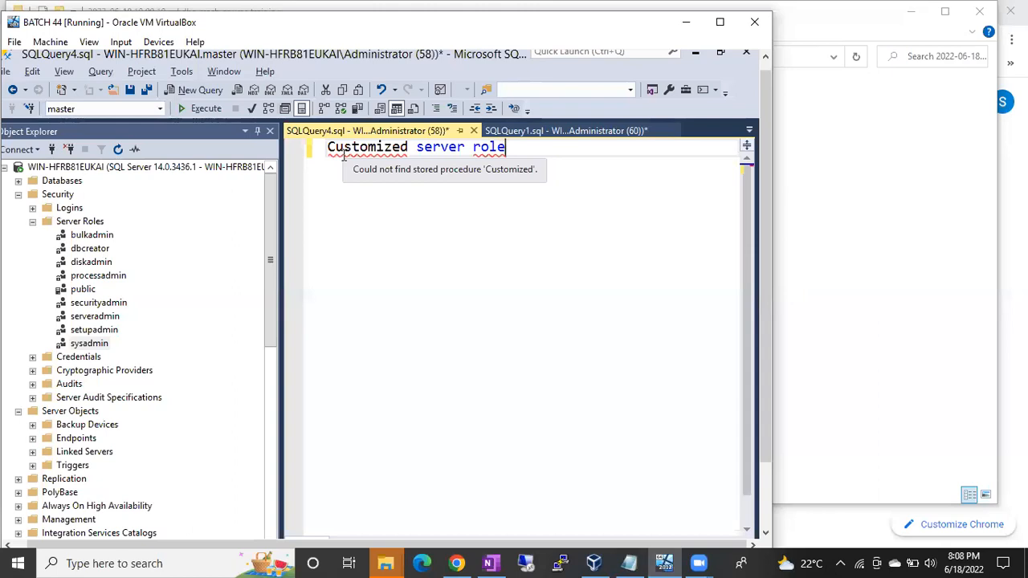
{"action": "type", "text": "- 2012"}
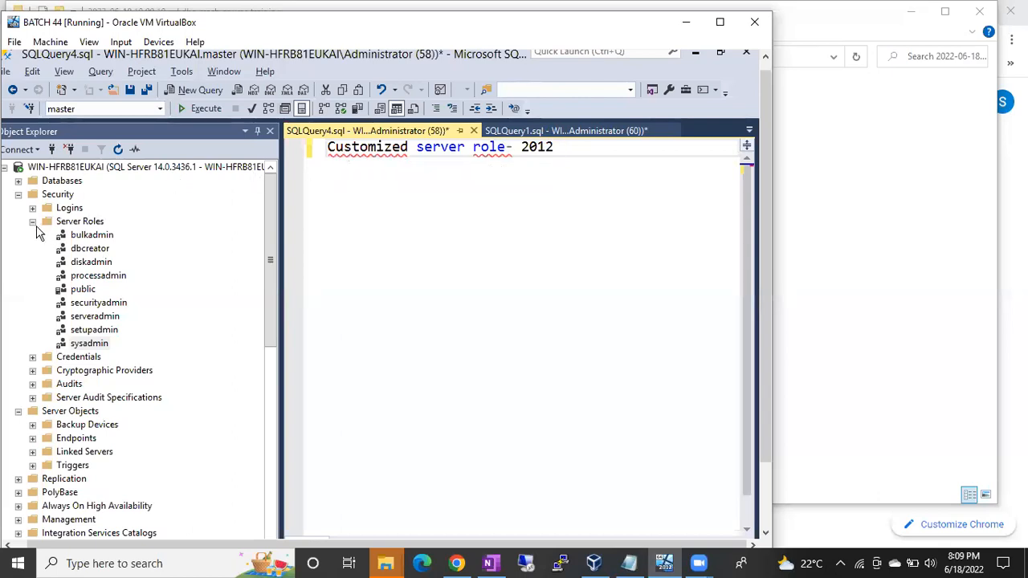
Start a new server role under Server Roles and name it Batch44CustomSRVRole.
{"action": "right_click", "coordinate": [70, 228]}
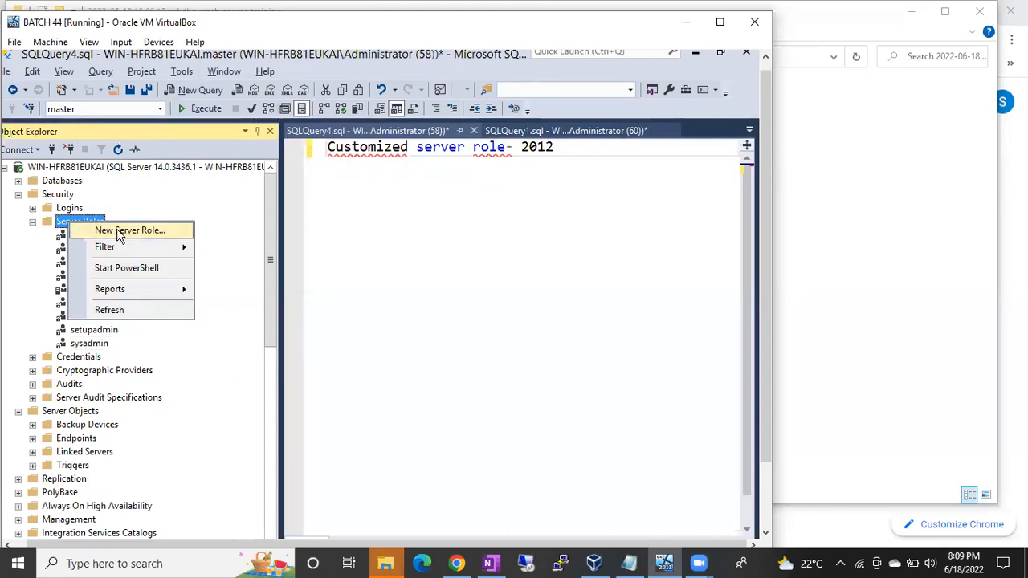
{"action": "left_click", "coordinate": [118, 231]}
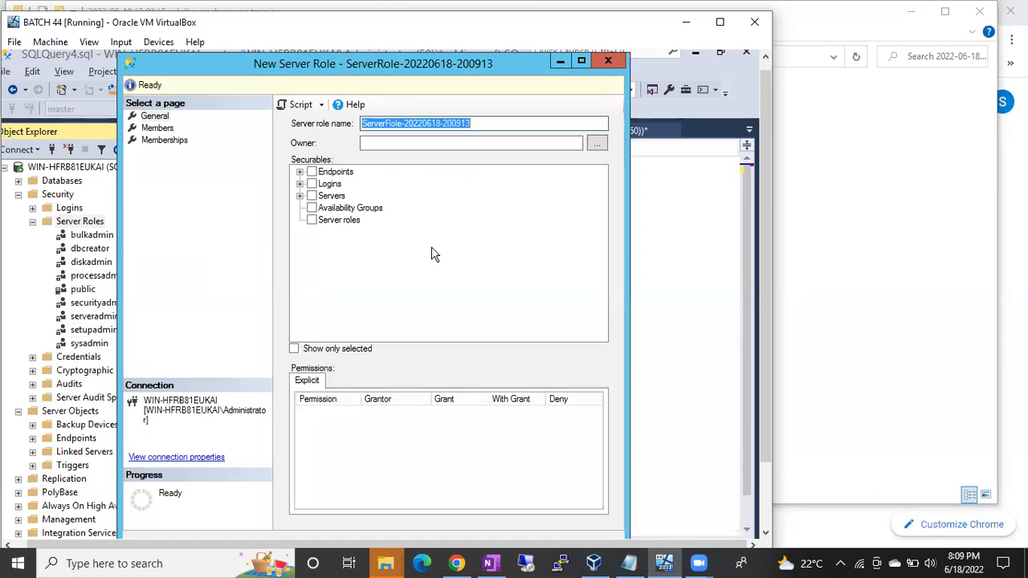
{"action": "type", "text": "Batch44"}
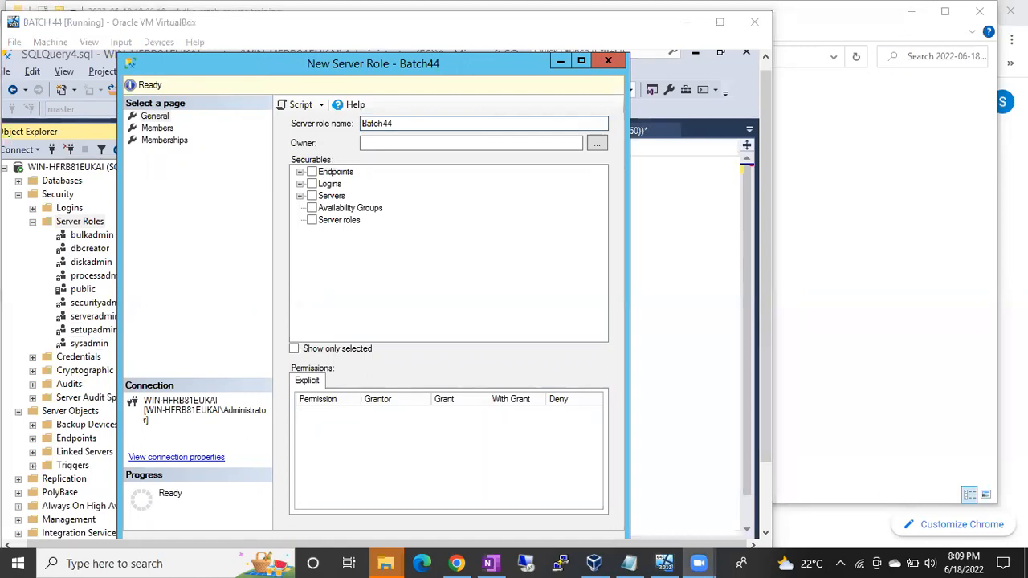
{"action": "type", "text": "Custom"}
{"action": "key", "text": "BackSpace"}
{"action": "type", "text": "SRVRI"}
{"action": "key", "text": "BackSpace"}
{"action": "type", "text": "ole"}
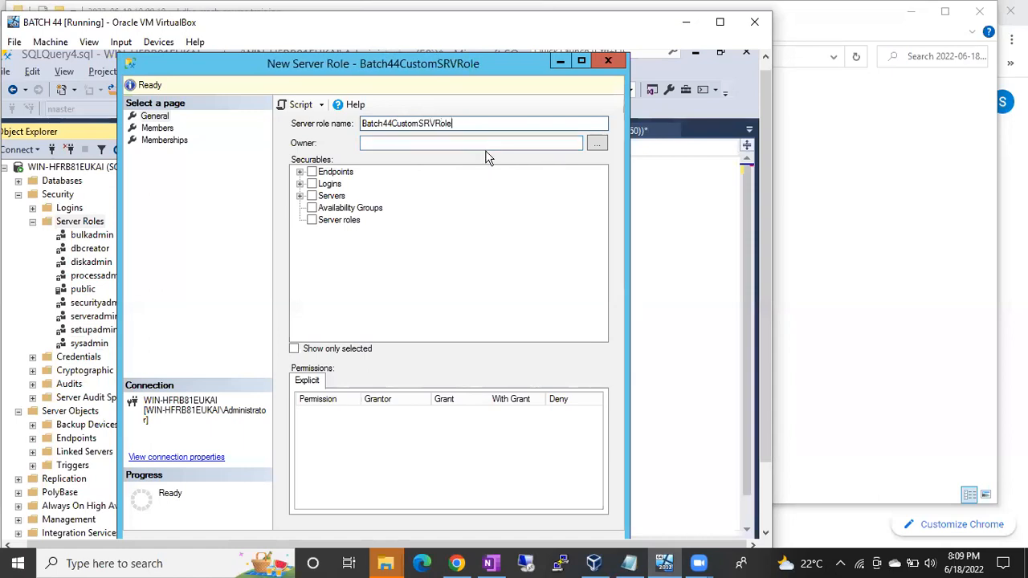
Select Servers as the new role's securable, maximize the dialog and narrow the Grantor column of the explicit permissions.
{"action": "left_click", "coordinate": [451, 142]}
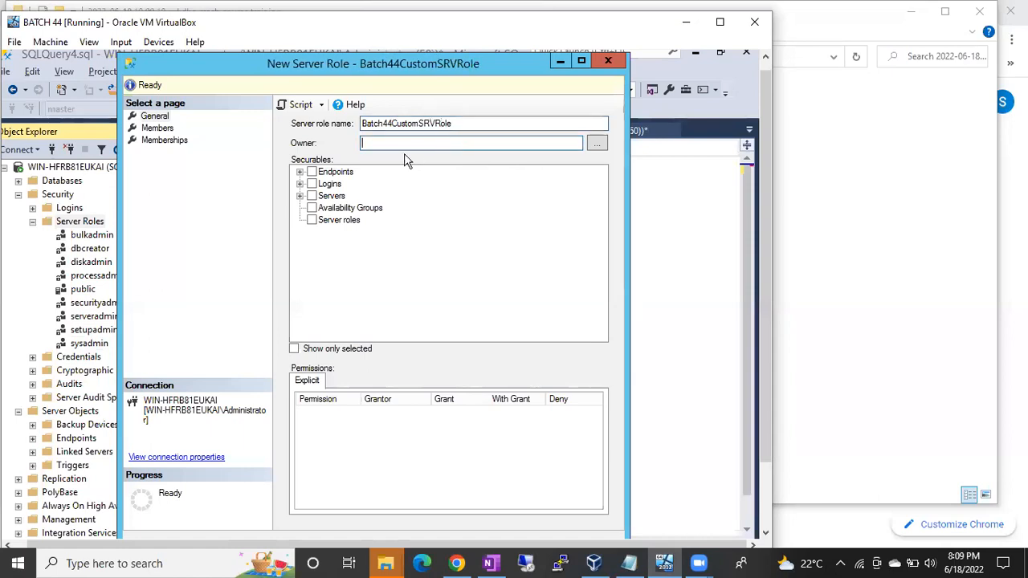
{"action": "left_click", "coordinate": [313, 197]}
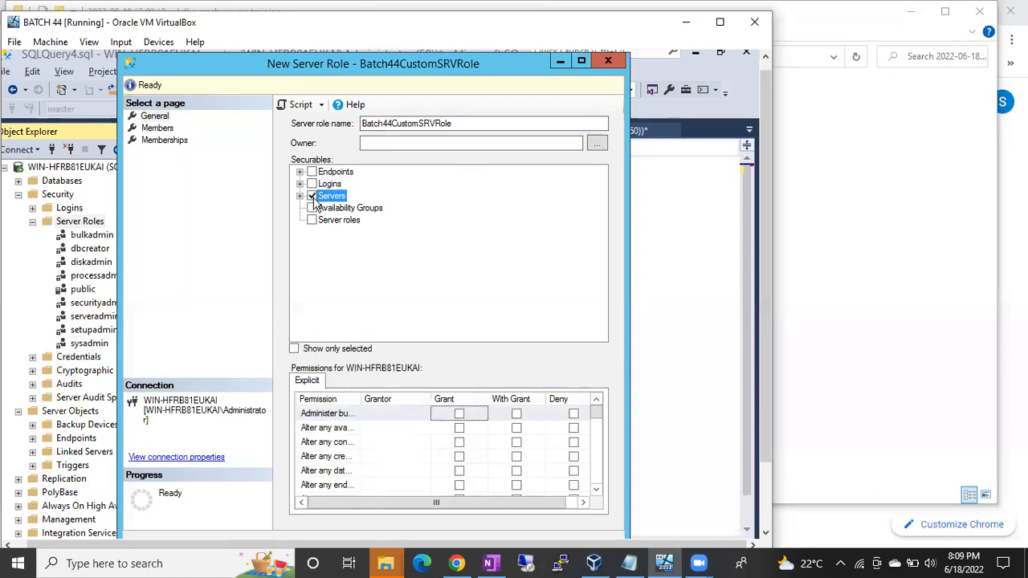
{"action": "left_click", "coordinate": [301, 196]}
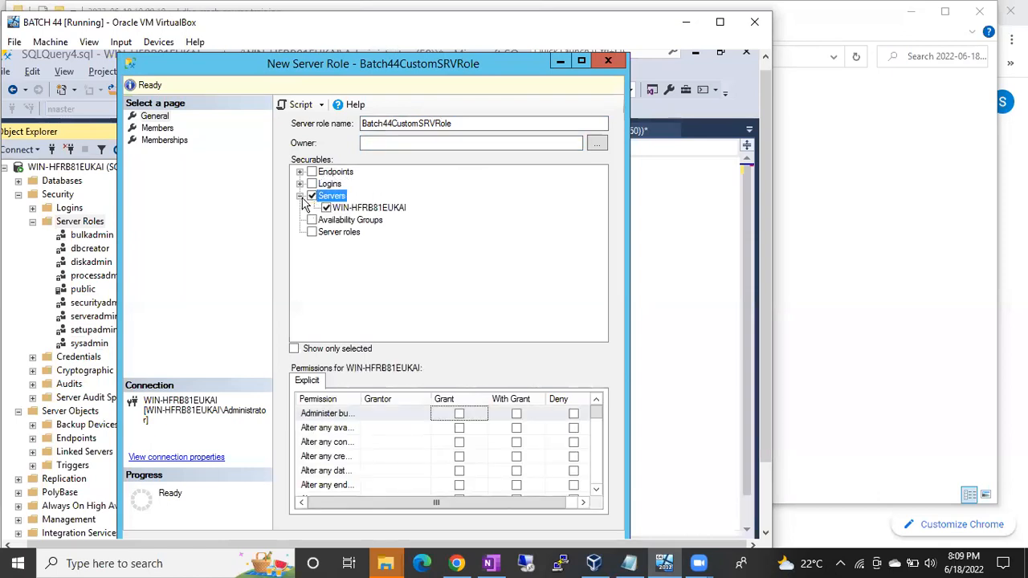
{"action": "left_click", "coordinate": [300, 196]}
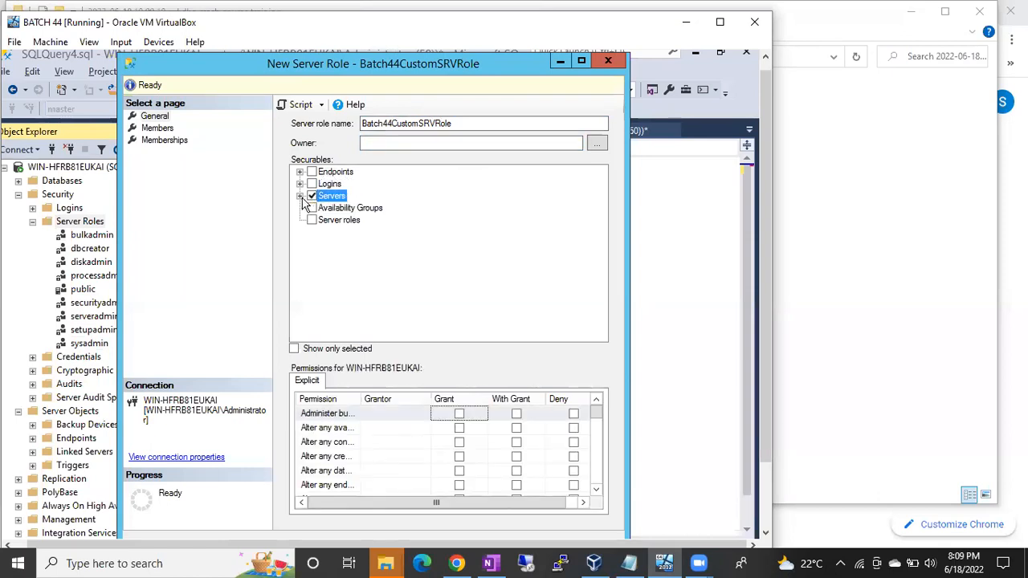
{"action": "double_click", "coordinate": [515, 67]}
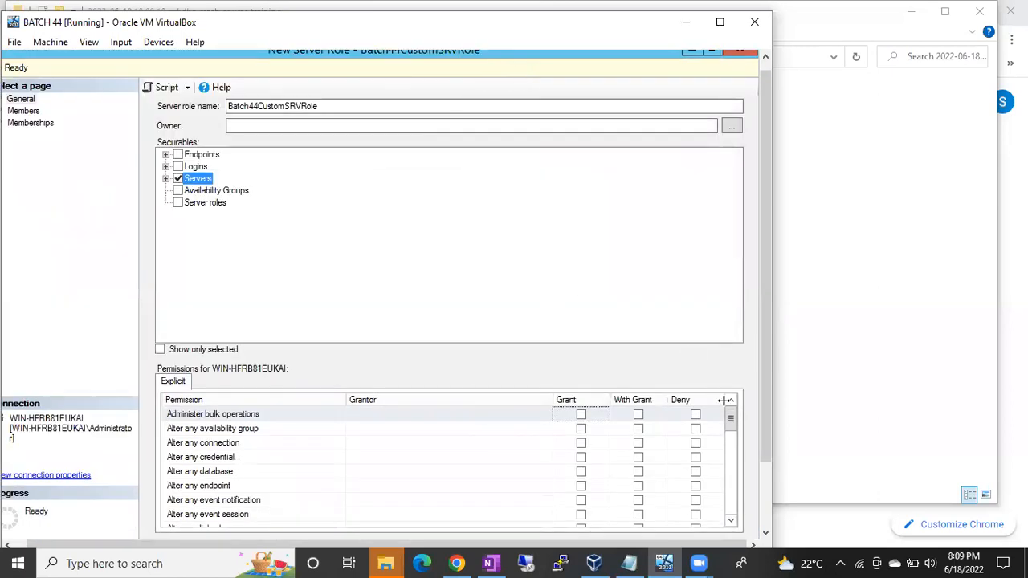
{"action": "left_click_drag", "start_coordinate": [551, 399], "coordinate": [513, 399]}
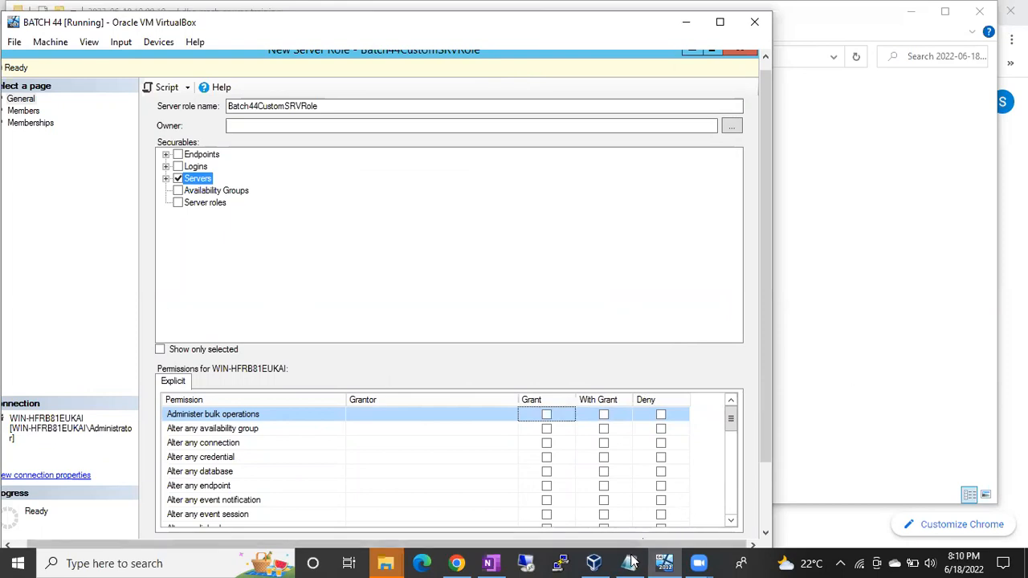
Switch to the untitled Notepad note and replace all its text with the headings Grant, With Grant and Deny, separated by blank lines.
{"action": "mouse_move", "coordinate": [631, 562]}
{"action": "left_click", "coordinate": [631, 506]}
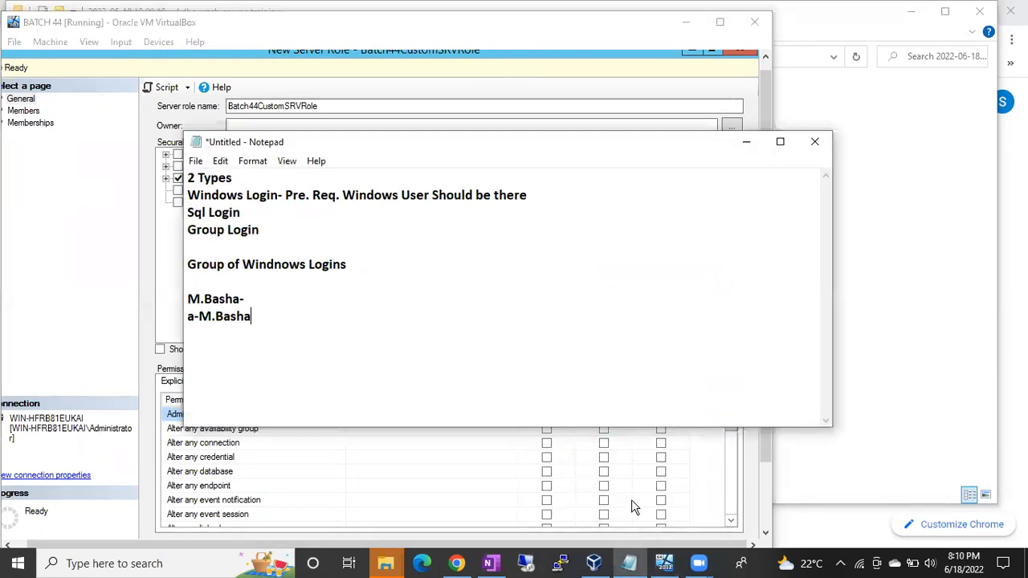
{"action": "key", "text": "ctrl+a"}
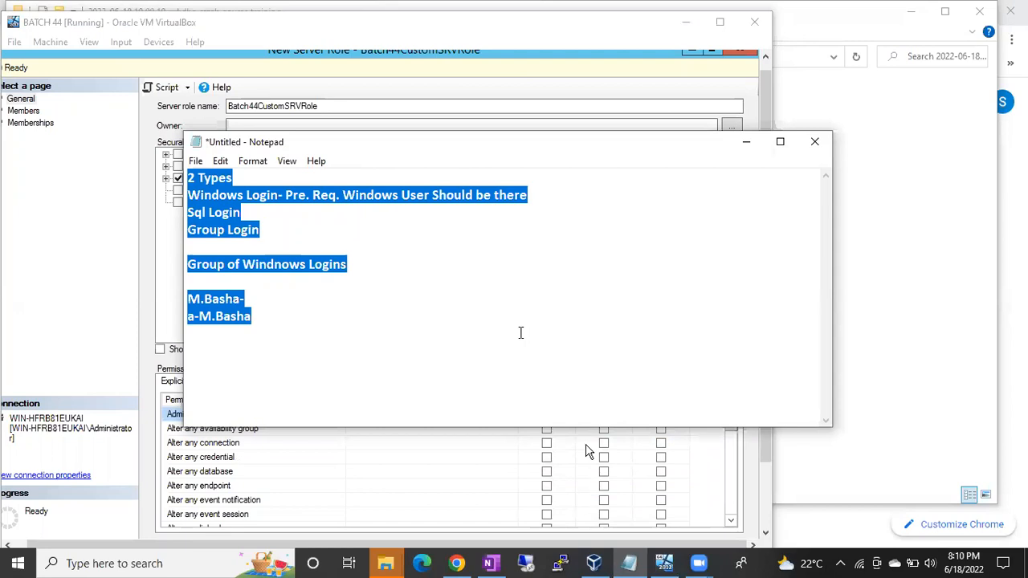
{"action": "type", "text": "Grant"}
{"action": "key", "text": "Return"}
{"action": "key", "text": "Return"}
{"action": "type", "text": "With Grant"}
{"action": "key", "text": "Return"}
{"action": "key", "text": "Return"}
{"action": "type", "text": "Deny"}
{"action": "key", "text": "Return"}
{"action": "key", "text": "Return"}
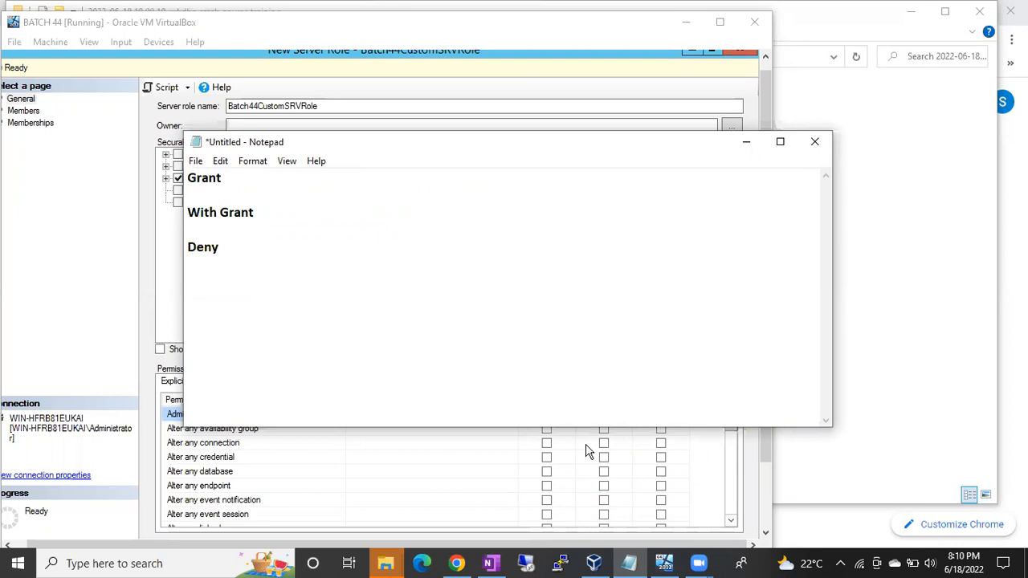
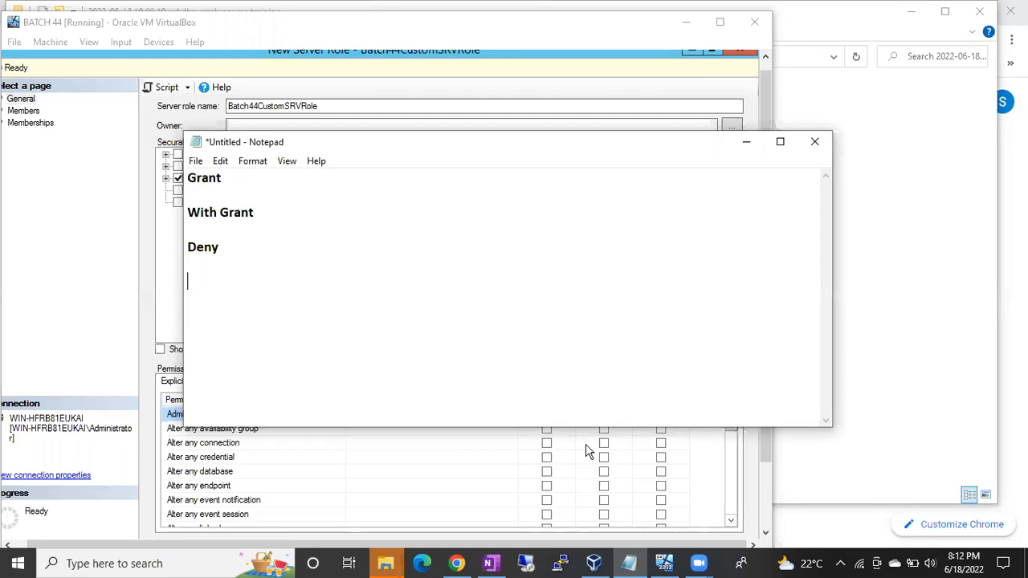
Complete the Grant line of the note with "select to" followed by the first example person's name.
{"action": "left_click", "coordinate": [266, 182]}
{"action": "type", "text": "select"}
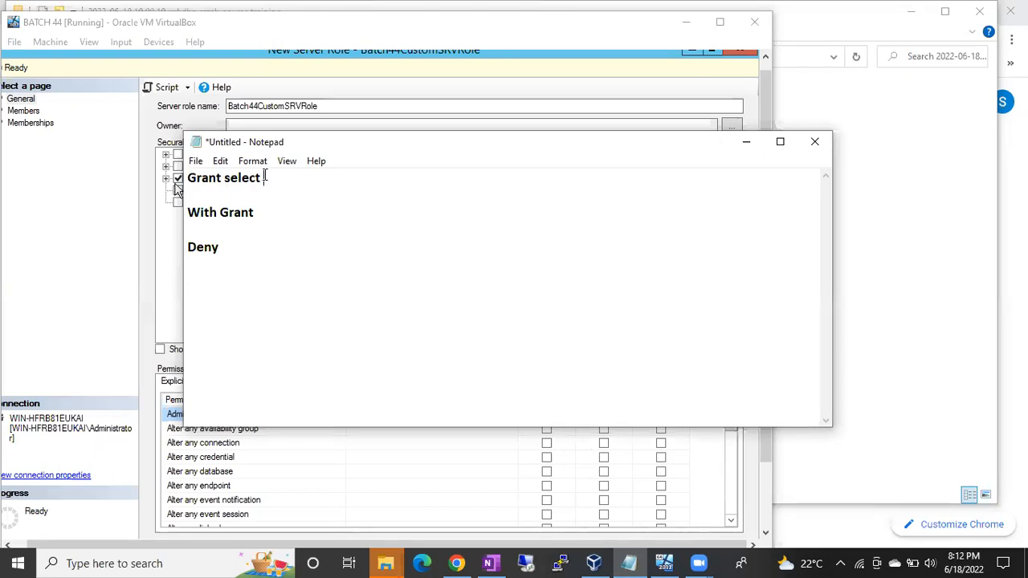
{"action": "type", "text": "to"}
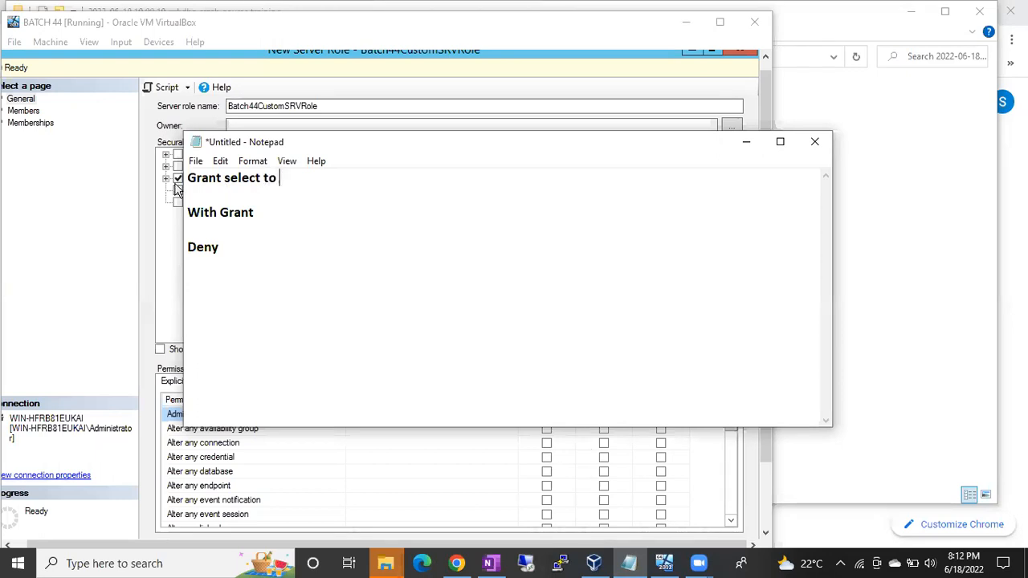
{"action": "type", "text": " Suresh"}
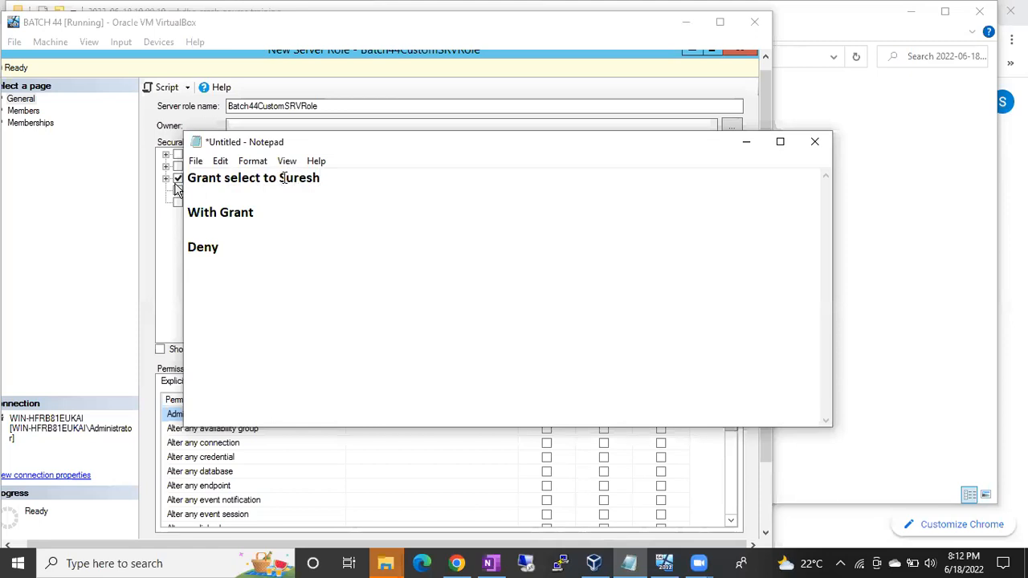
{"action": "left_click_drag", "start_coordinate": [278, 178], "coordinate": [320, 180]}
{"action": "left_click_drag", "start_coordinate": [230, 178], "coordinate": [270, 180]}
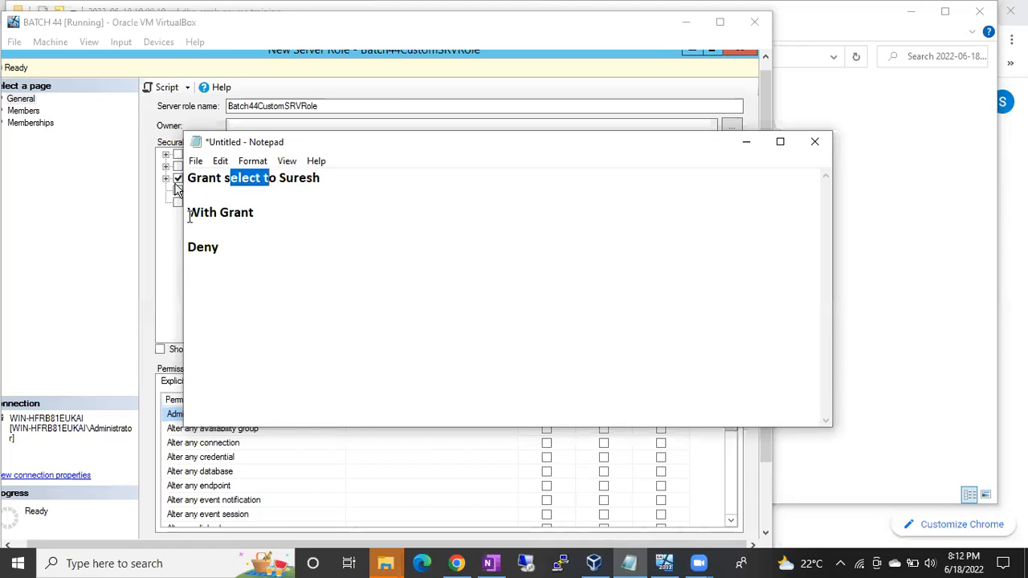
Complete the With Grant line with "select to" followed by the same person's name.
{"action": "left_click", "coordinate": [257, 214]}
{"action": "type", "text": "selec"}
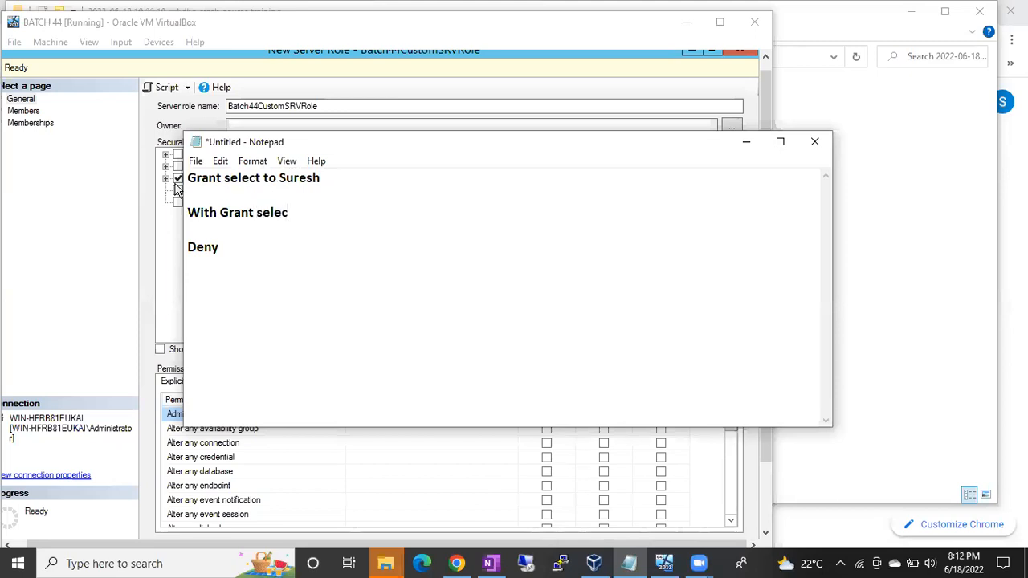
{"action": "type", "text": "t to Suresh"}
{"action": "left_click_drag", "start_coordinate": [312, 214], "coordinate": [354, 214]}
{"action": "left_click_drag", "start_coordinate": [200, 212], "coordinate": [282, 213]}
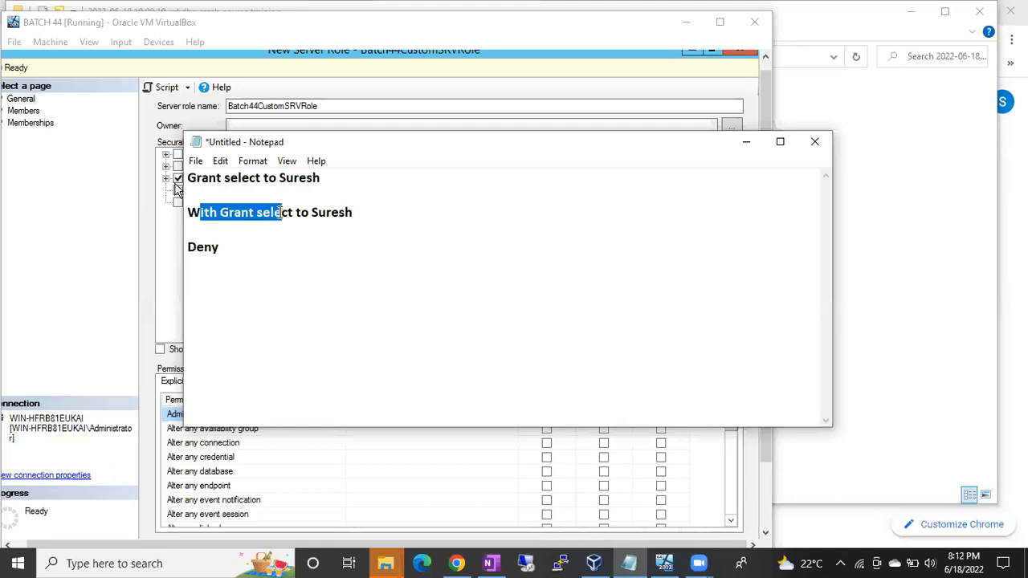
{"action": "double_click", "coordinate": [325, 212]}
{"action": "double_click", "coordinate": [269, 212]}
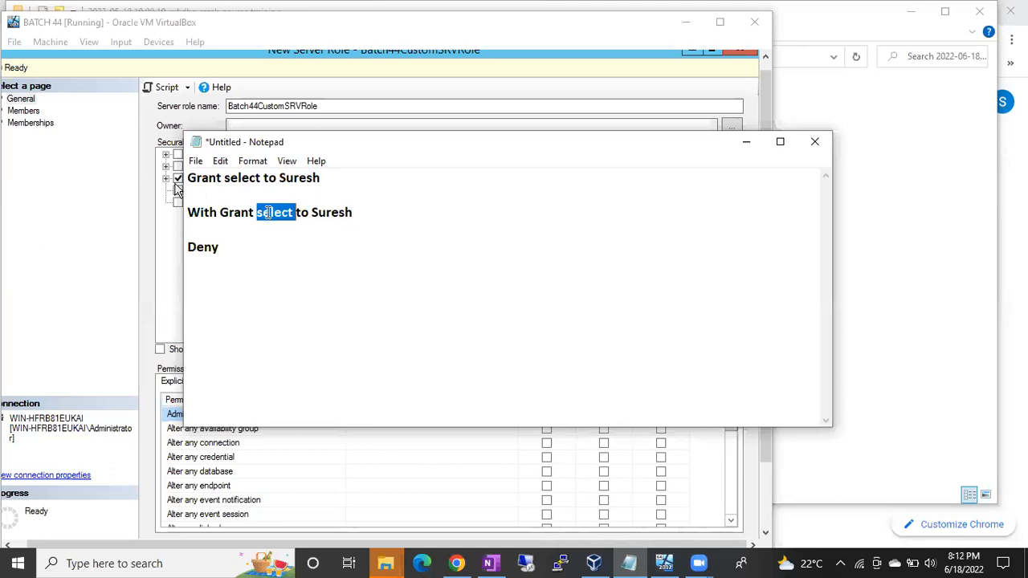
Append "-- Select to others also" to the end of the With Grant line.
{"action": "left_click", "coordinate": [360, 212]}
{"action": "type", "text": "-- "}
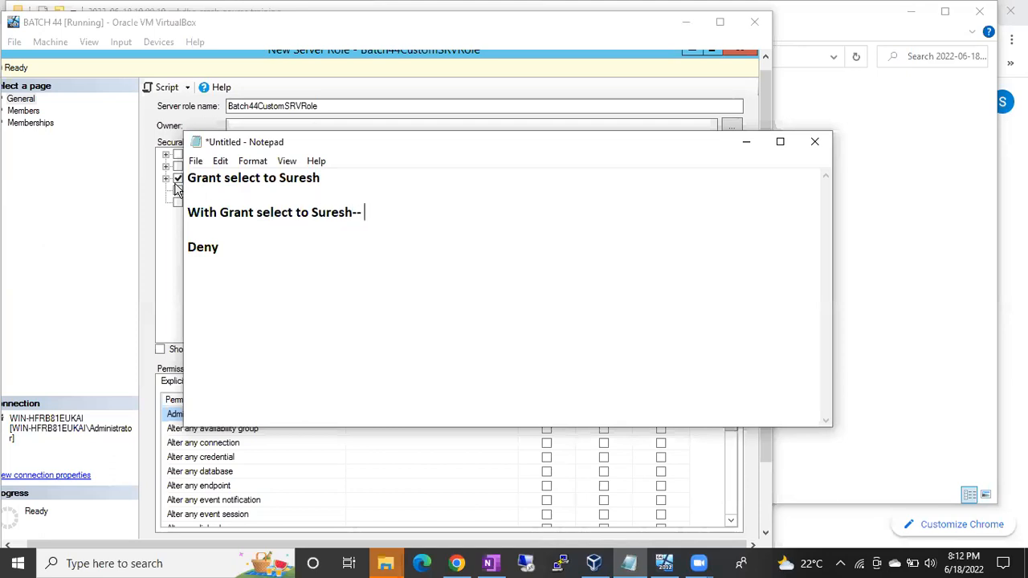
{"action": "type", "text": "Select to others also"}
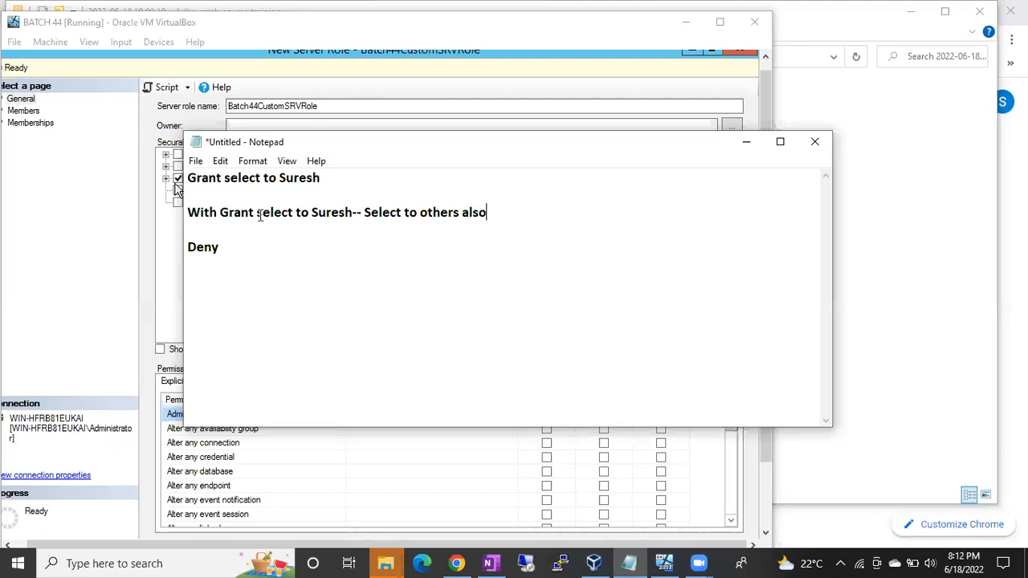
{"action": "left_click_drag", "start_coordinate": [261, 214], "coordinate": [294, 213]}
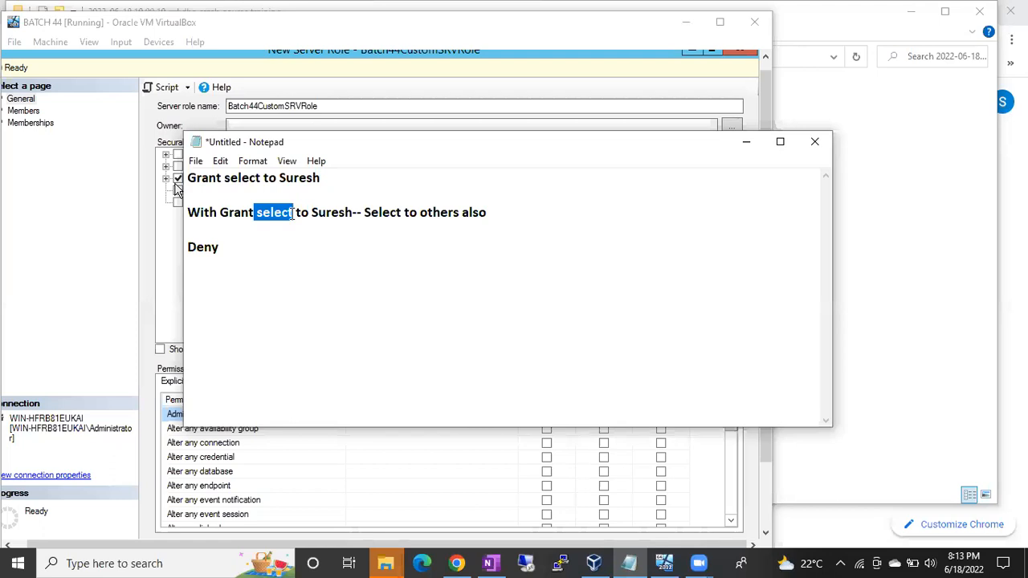
{"action": "left_click", "coordinate": [292, 212]}
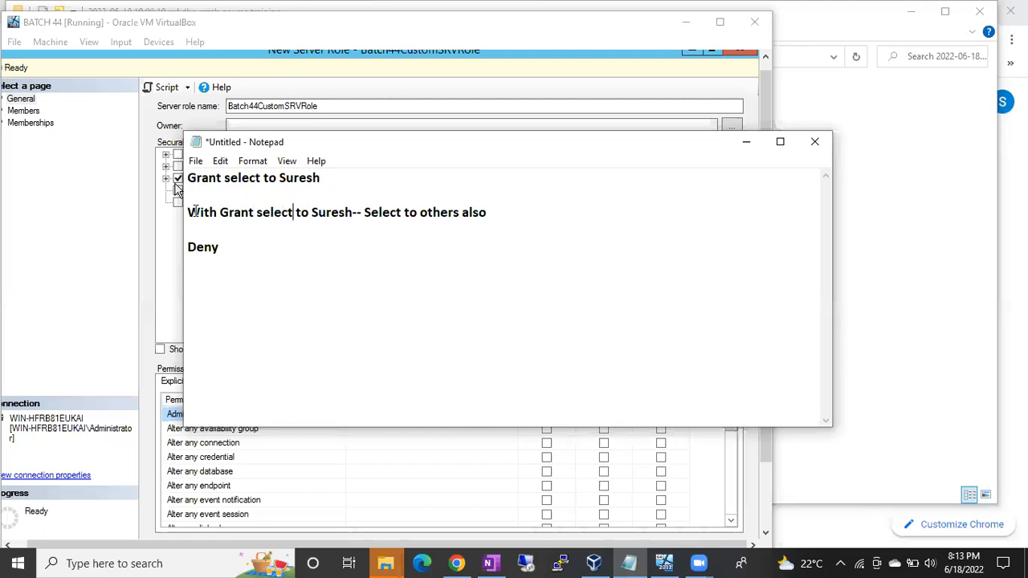
{"action": "left_click_drag", "start_coordinate": [198, 213], "coordinate": [228, 213]}
Below the Deny heading, write a line with "select to", a second example person's name and "to salary table".
{"action": "left_click", "coordinate": [236, 246]}
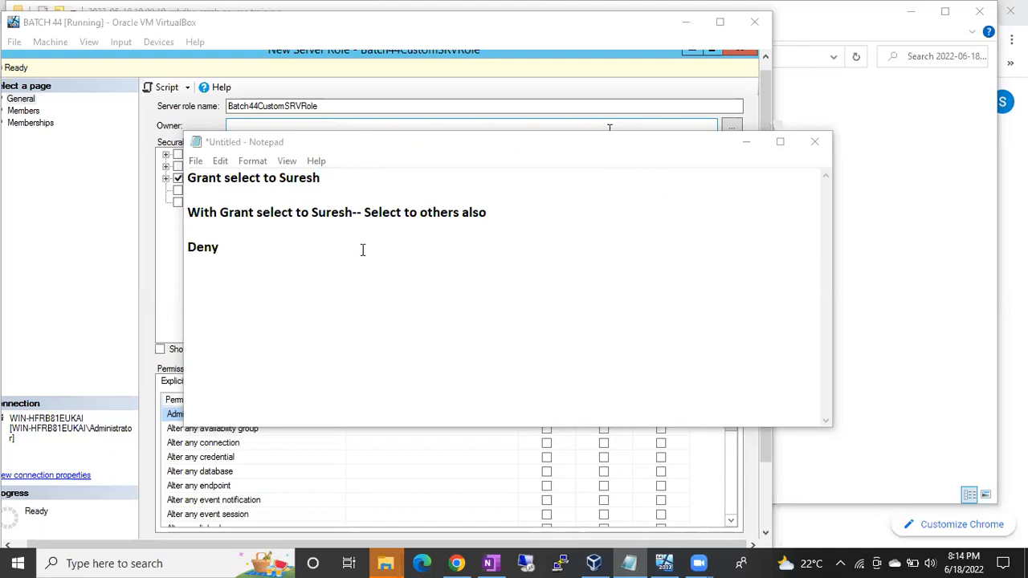
{"action": "left_click", "coordinate": [307, 256]}
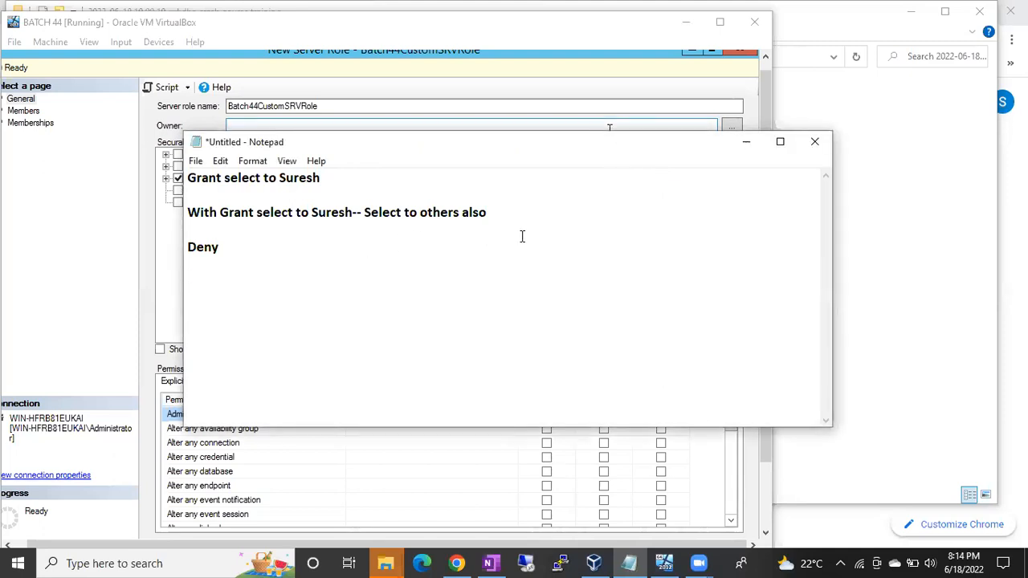
{"action": "type", "text": "select to Ha"}
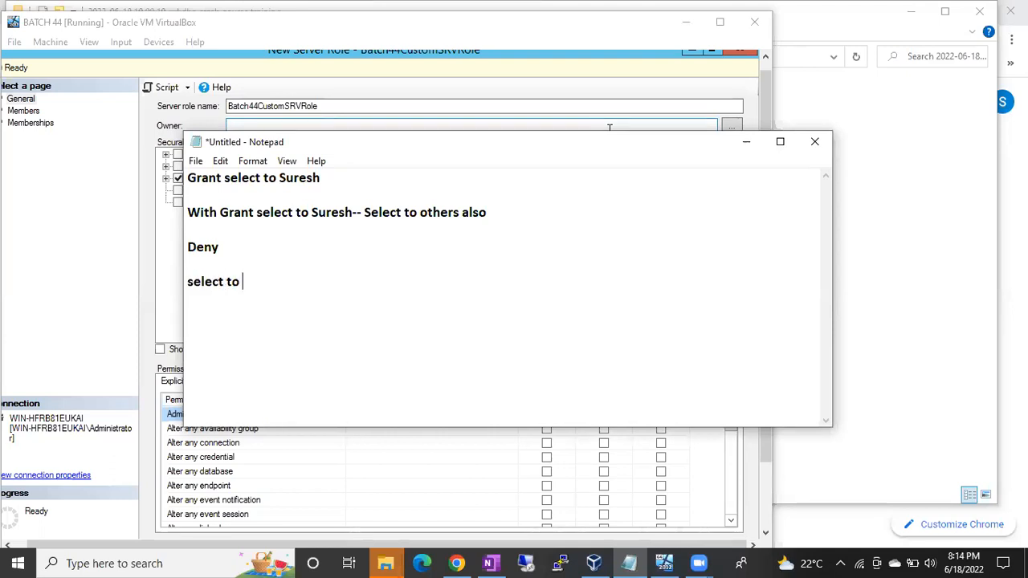
{"action": "key", "text": "BackSpace"}
{"action": "key", "text": "BackSpace"}
{"action": "type", "text": "Basha to salary table"}
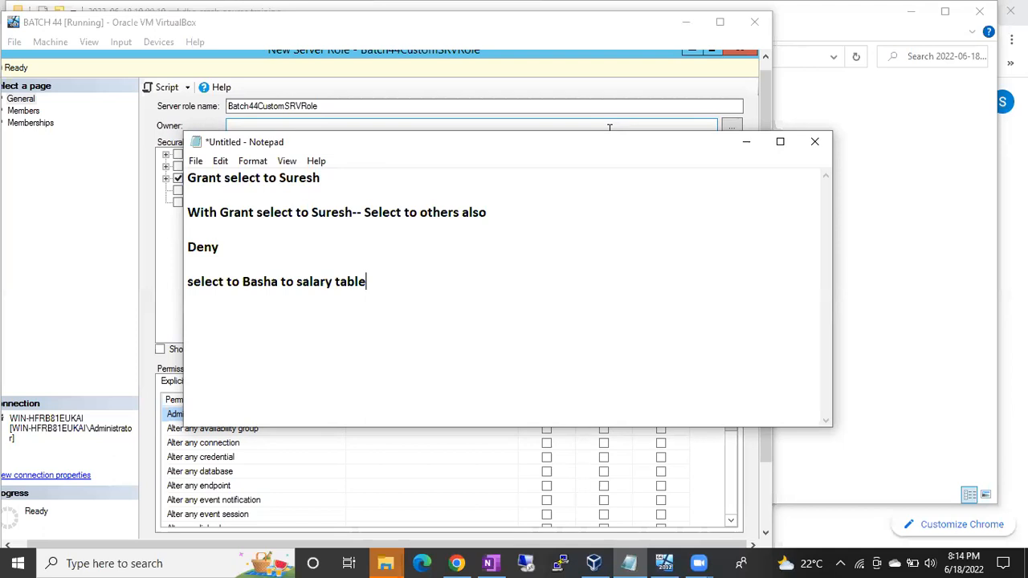
Reword the ending of the line below Deny to "On Salary table", with a capital O and S.
{"action": "double_click", "coordinate": [287, 282]}
{"action": "type", "text": "On"}
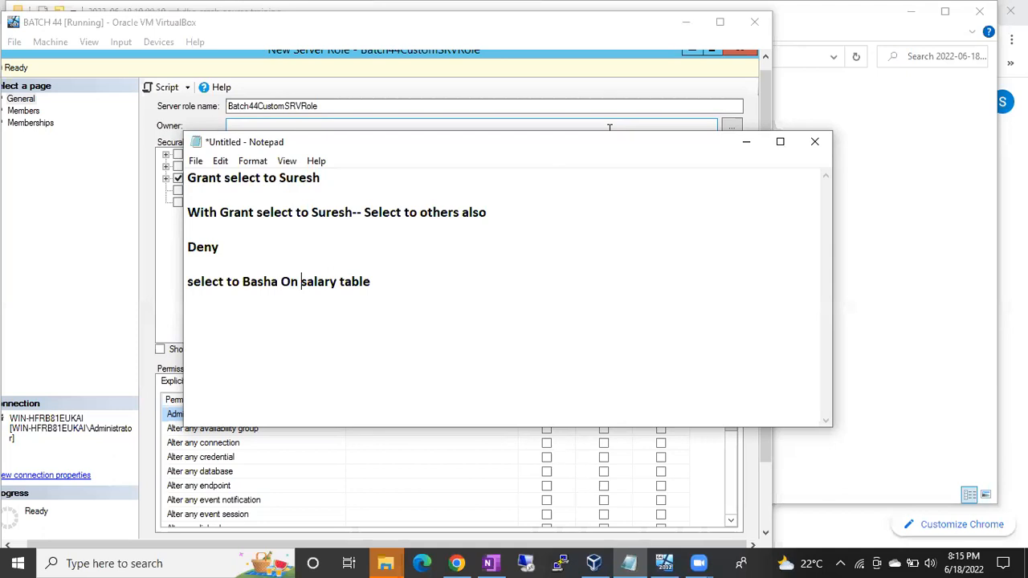
{"action": "key", "text": "Delete"}
{"action": "type", "text": "S"}
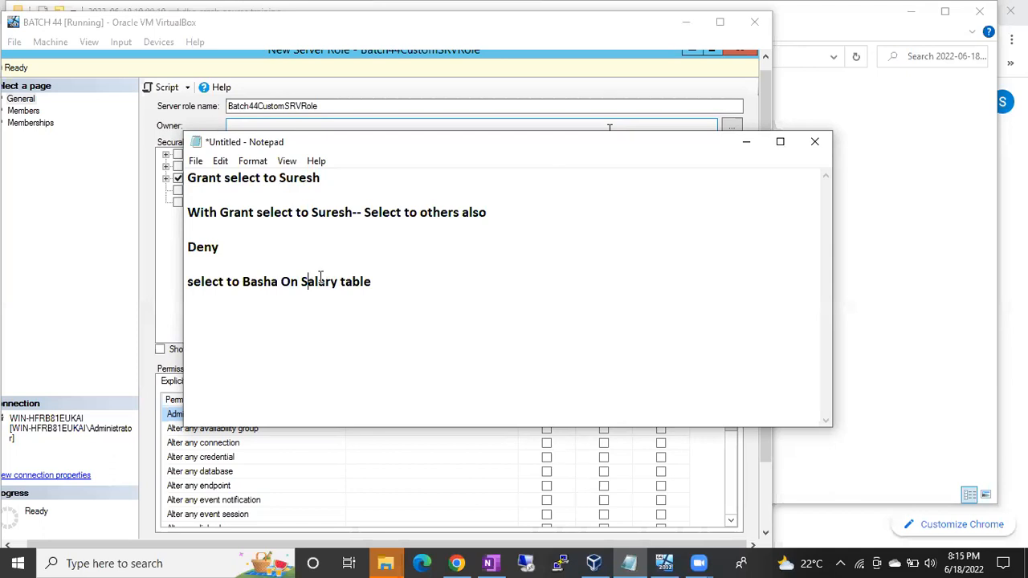
Add a line under the Salary table line with the second person's name followed by "- Deny".
{"action": "left_click", "coordinate": [379, 283]}
{"action": "key", "text": "Return"}
{"action": "type", "text": "Basha - Deny"}
{"action": "key", "text": "Return"}
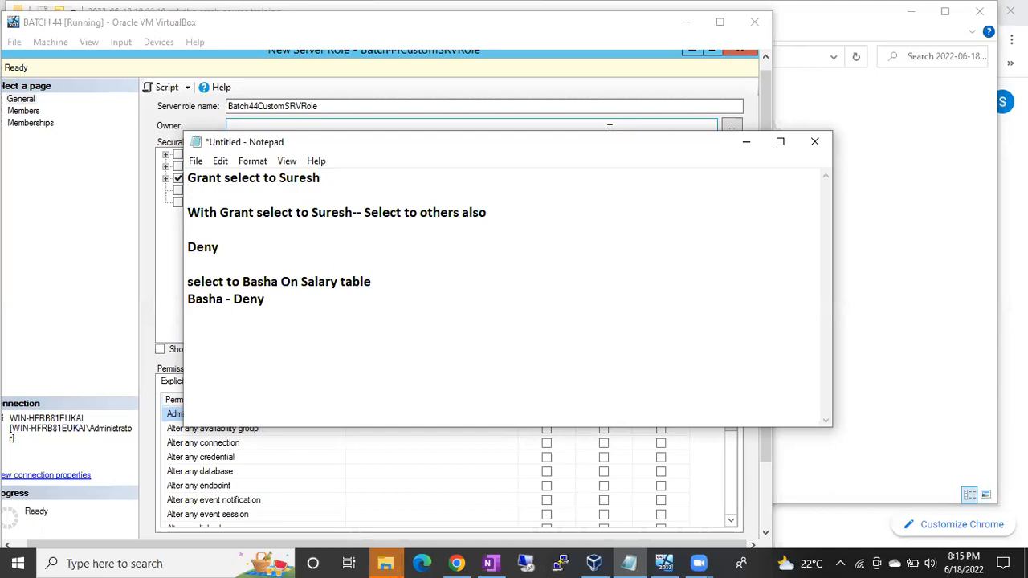
Write "Select to" and the second person's name on the following line, then highlight the Deny, name and Salary table wording.
{"action": "type", "text": "Select to Basha"}
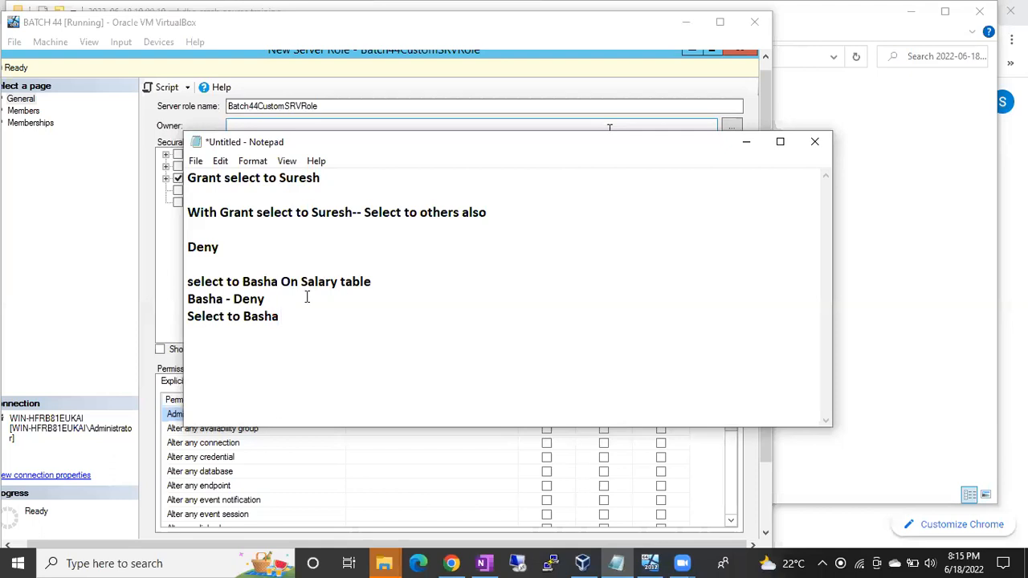
{"action": "left_click_drag", "start_coordinate": [234, 299], "coordinate": [265, 299]}
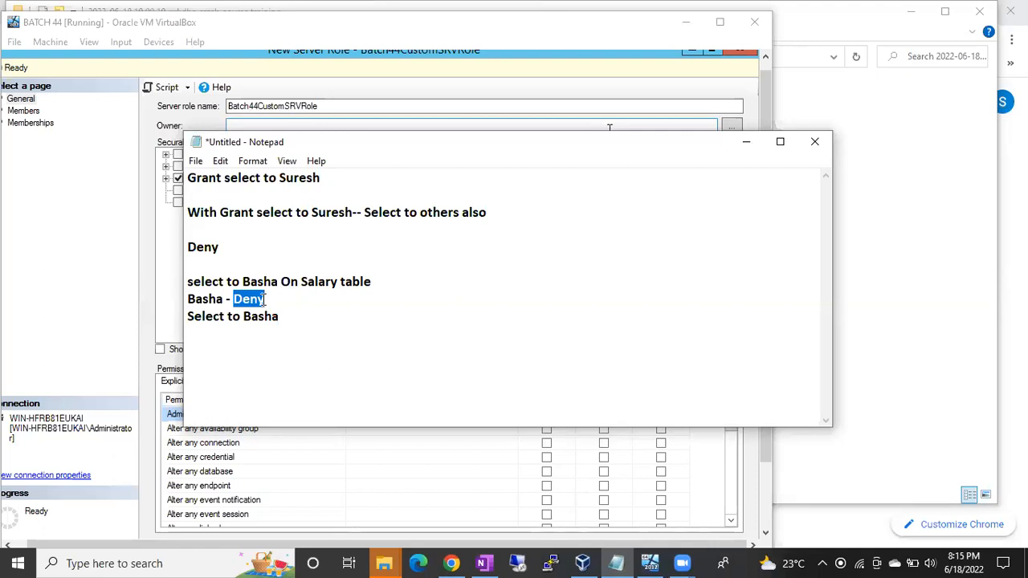
{"action": "left_click_drag", "start_coordinate": [244, 316], "coordinate": [279, 317]}
{"action": "left_click_drag", "start_coordinate": [301, 281], "coordinate": [388, 280]}
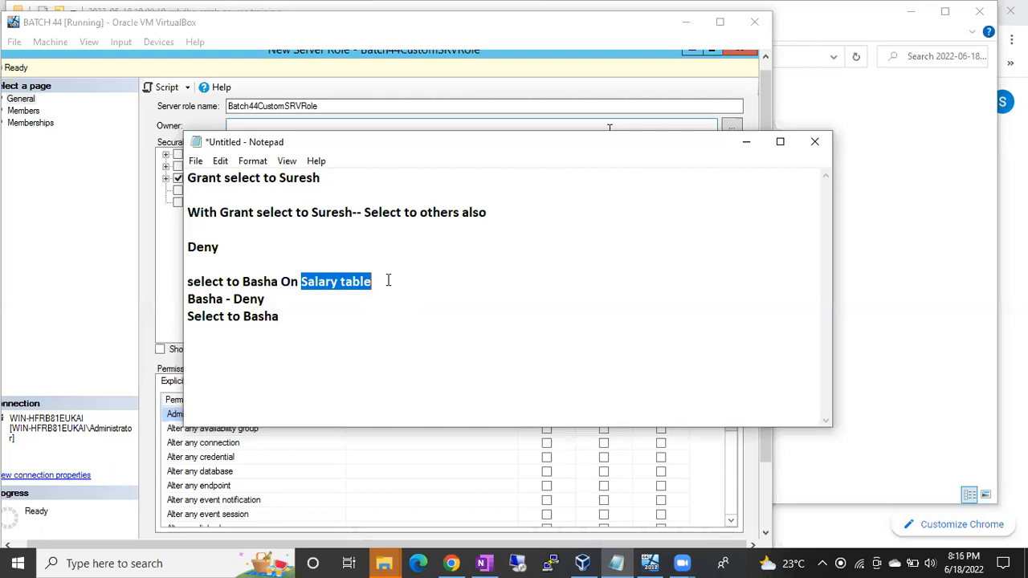
Add the line "select and Deny Select" at the end of the note and highlight "Deny Select".
{"action": "left_click", "coordinate": [306, 319]}
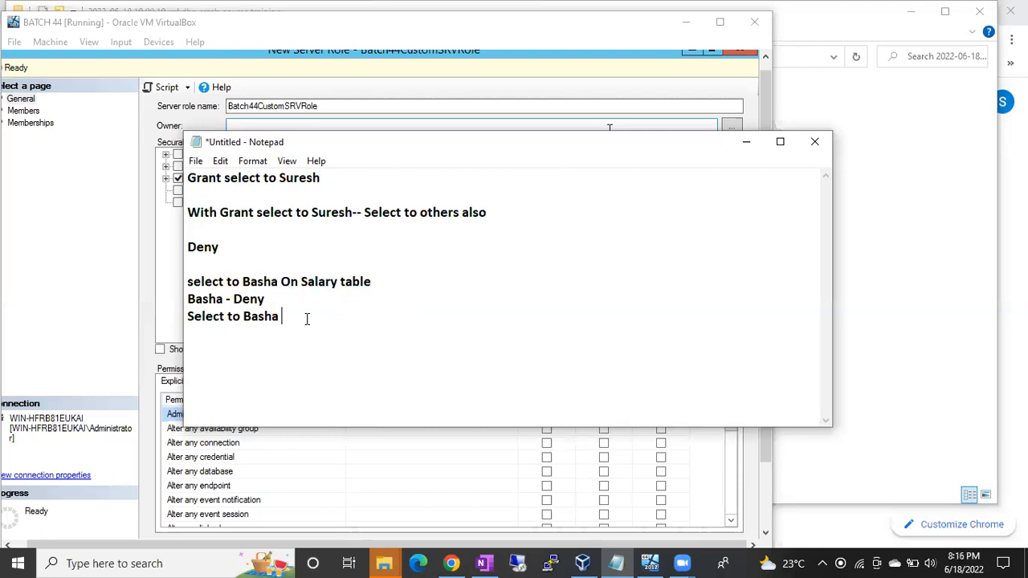
{"action": "key", "text": "Return"}
{"action": "type", "text": "select and Den"}
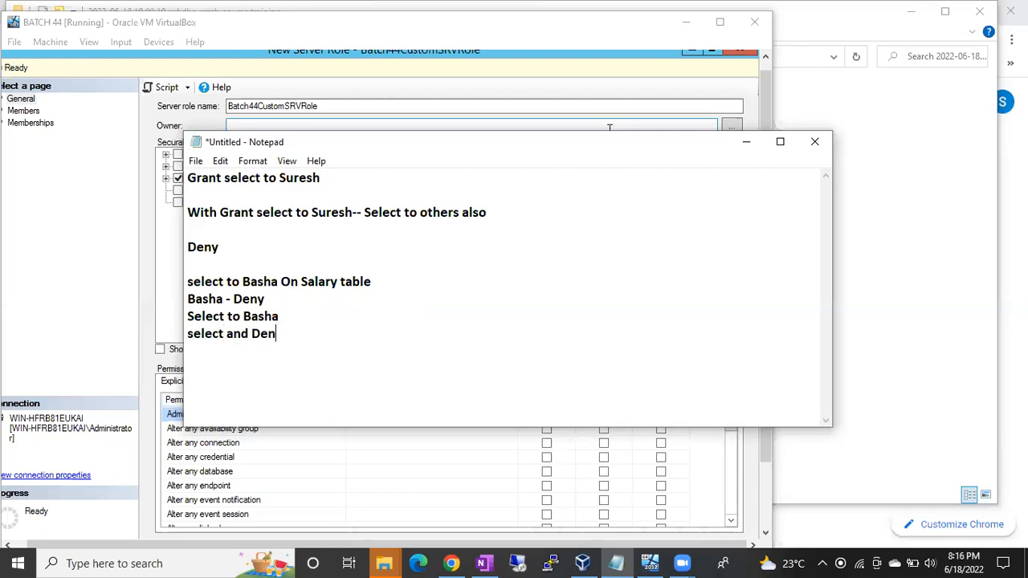
{"action": "type", "text": "y Select"}
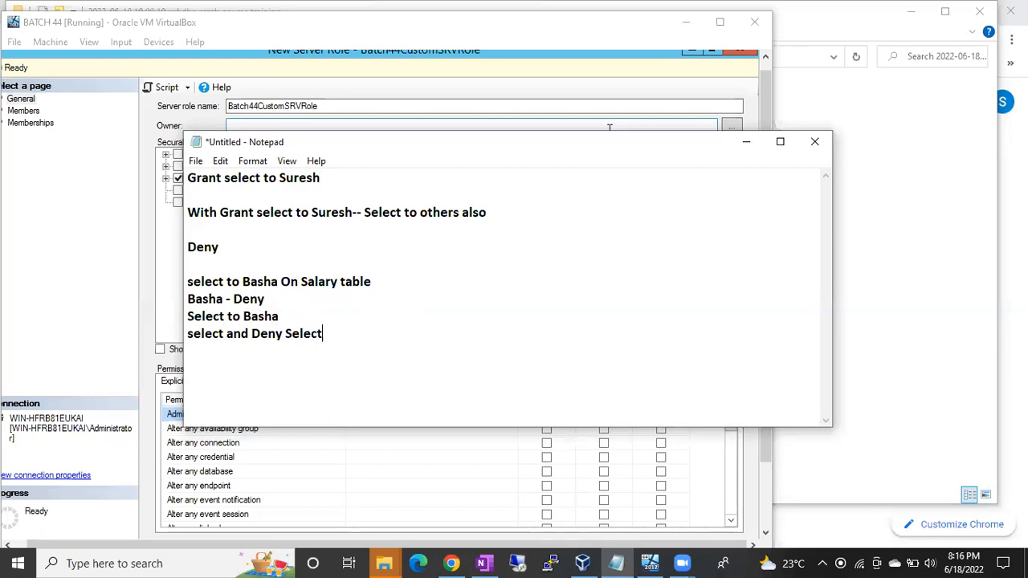
{"action": "left_click", "coordinate": [254, 337]}
{"action": "left_click_drag", "start_coordinate": [258, 340], "coordinate": [323, 337]}
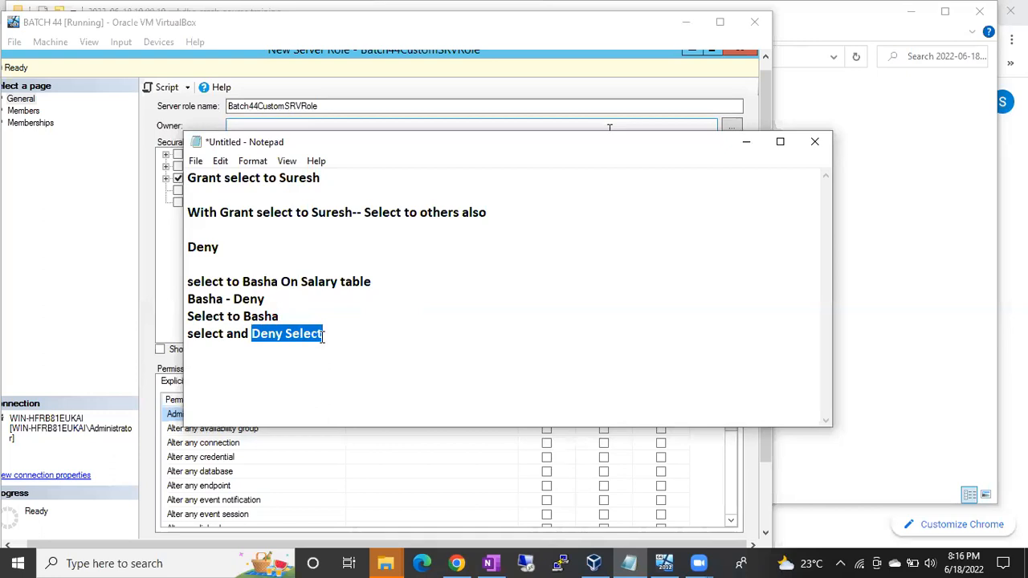
Append "- after sys admin" to the last line and write "Deny applied" on a new line below.
{"action": "left_click", "coordinate": [326, 336]}
{"action": "type", "text": "- after s"}
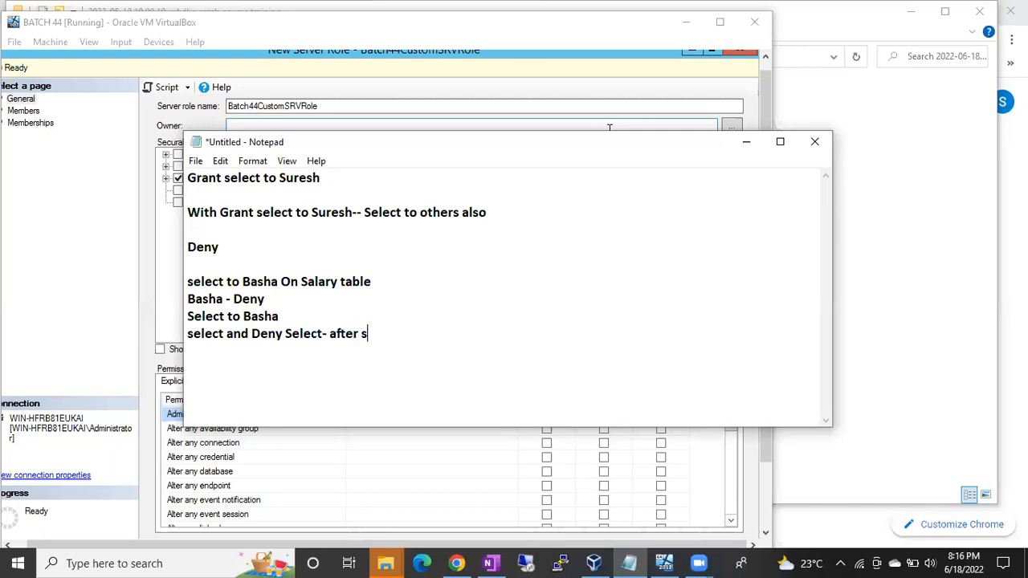
{"action": "type", "text": "ys admin"}
{"action": "key", "text": "Return"}
{"action": "type", "text": "Deny applied"}
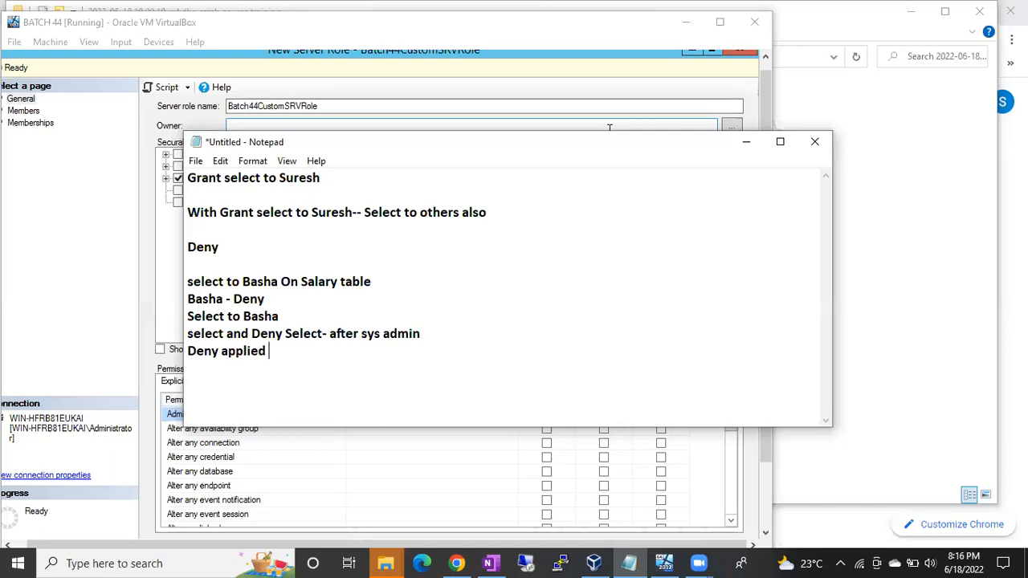
Add a closing line with the second person's name followed by "can not read the table".
{"action": "key", "text": "Return"}
{"action": "type", "text": "Basha can not the read the table"}
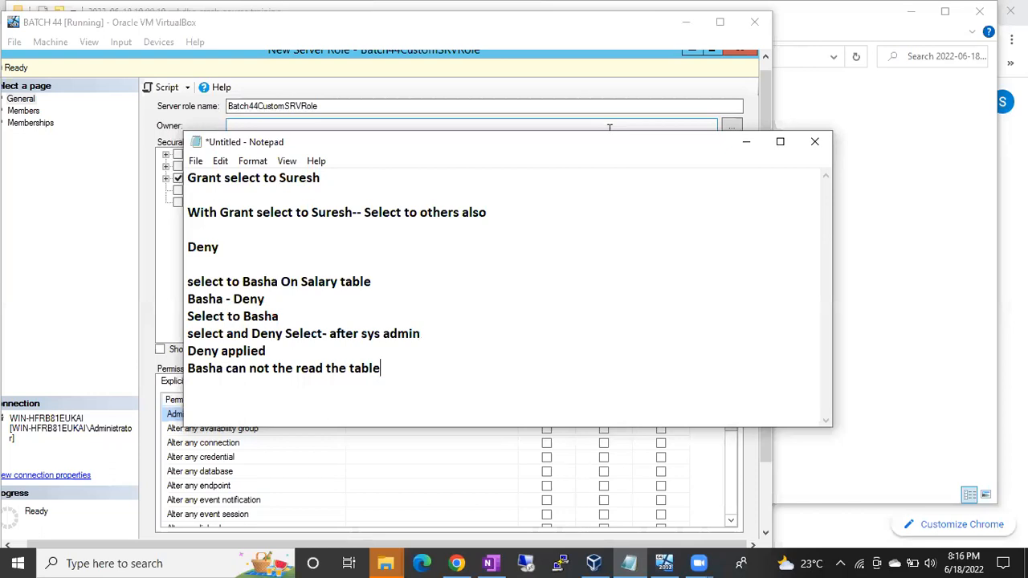
{"action": "double_click", "coordinate": [277, 369]}
{"action": "key", "text": "Delete"}
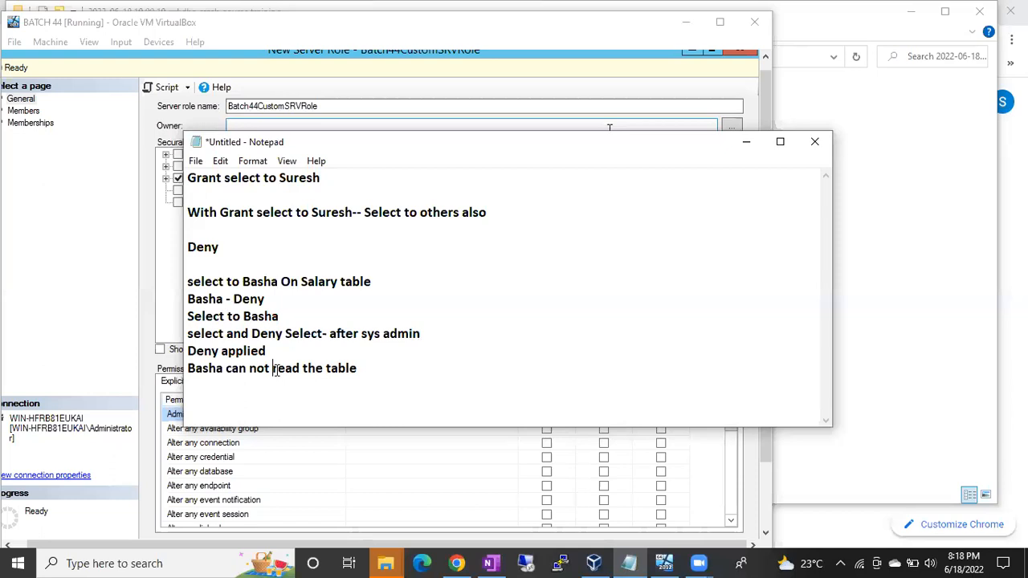
Switch to Chrome, open google.com in the new tab and activate the page's search box.
{"action": "left_click", "coordinate": [455, 563]}
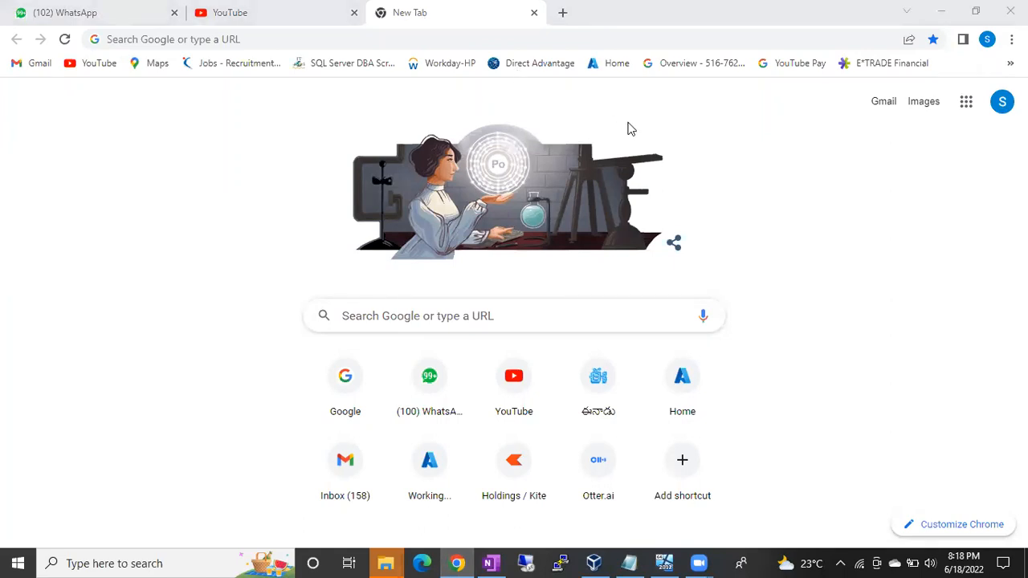
{"action": "left_click", "coordinate": [171, 38]}
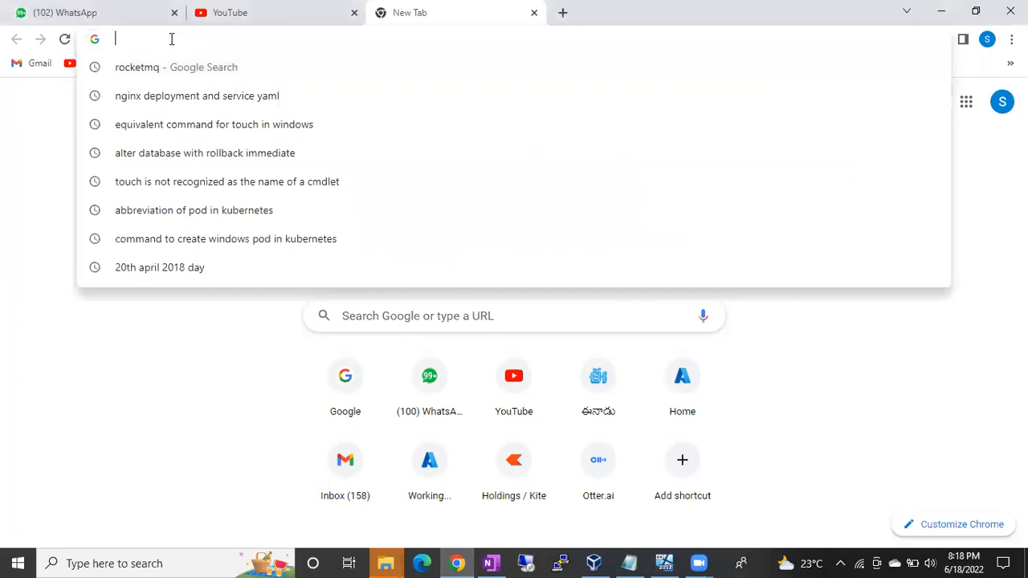
{"action": "type", "text": "google.com"}
{"action": "key", "text": "Return"}
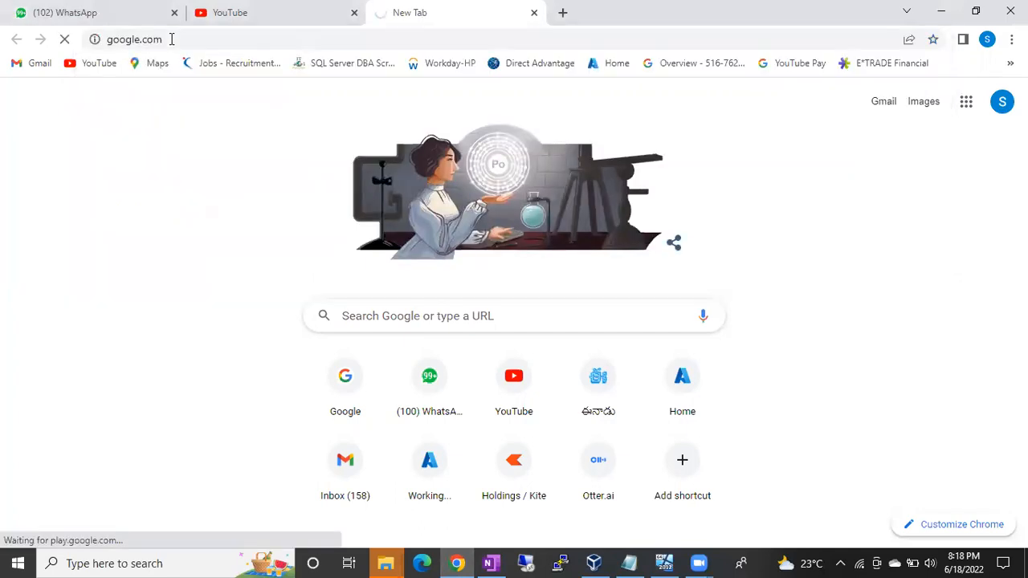
{"action": "left_click", "coordinate": [185, 44]}
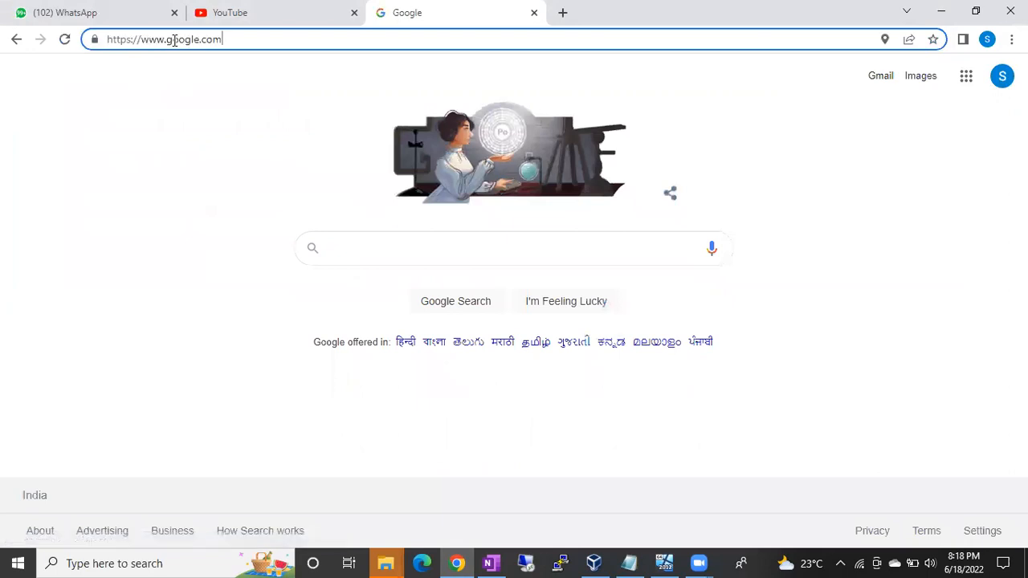
{"action": "left_click", "coordinate": [342, 249]}
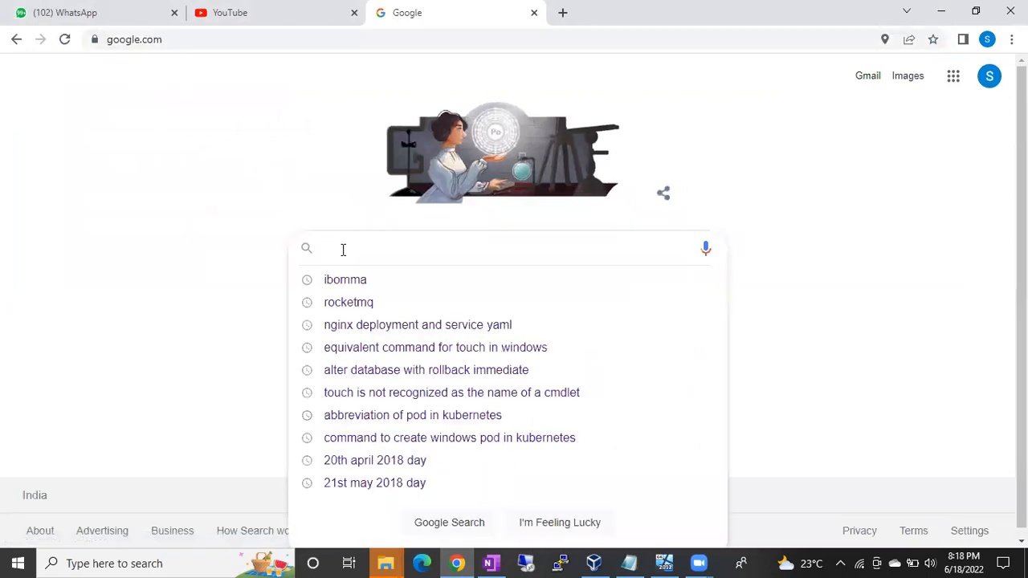